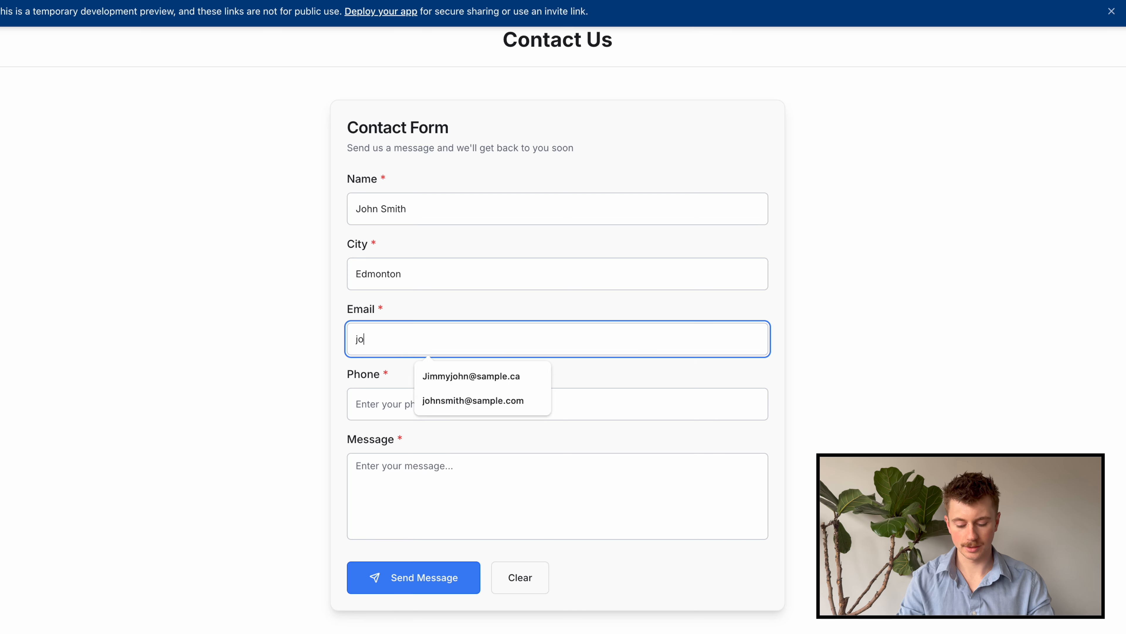
Enter the test contact's email and phone, and the message 'This is a test for the new workflow'
{"action": "type", "text": "sample.ca"}
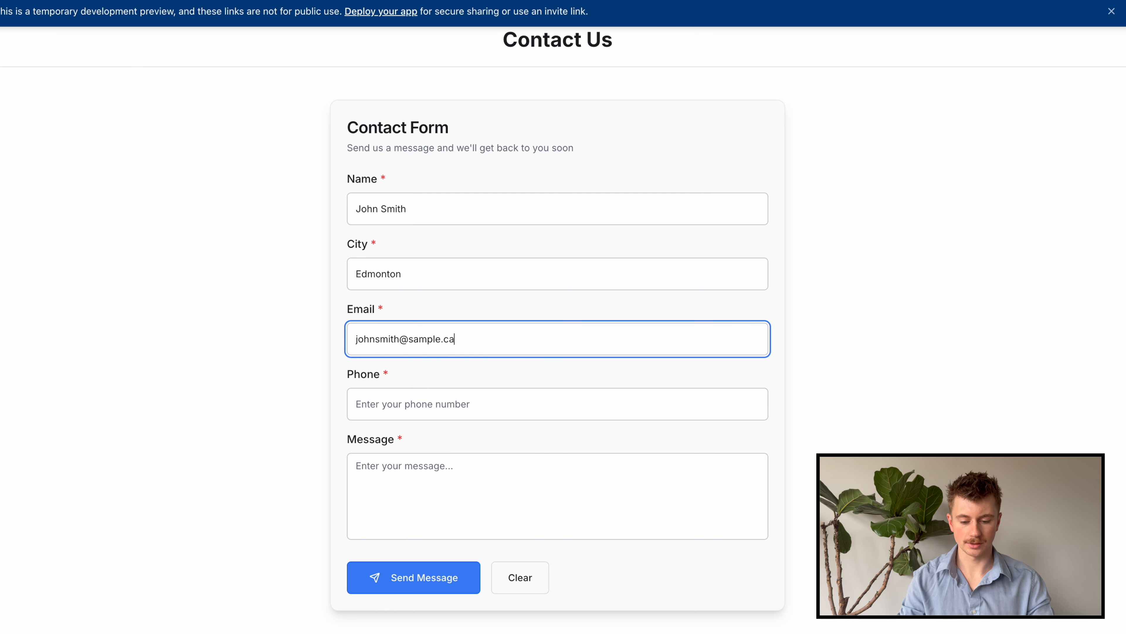
{"action": "key", "text": "BackSpace"}
{"action": "type", "text": "om"}
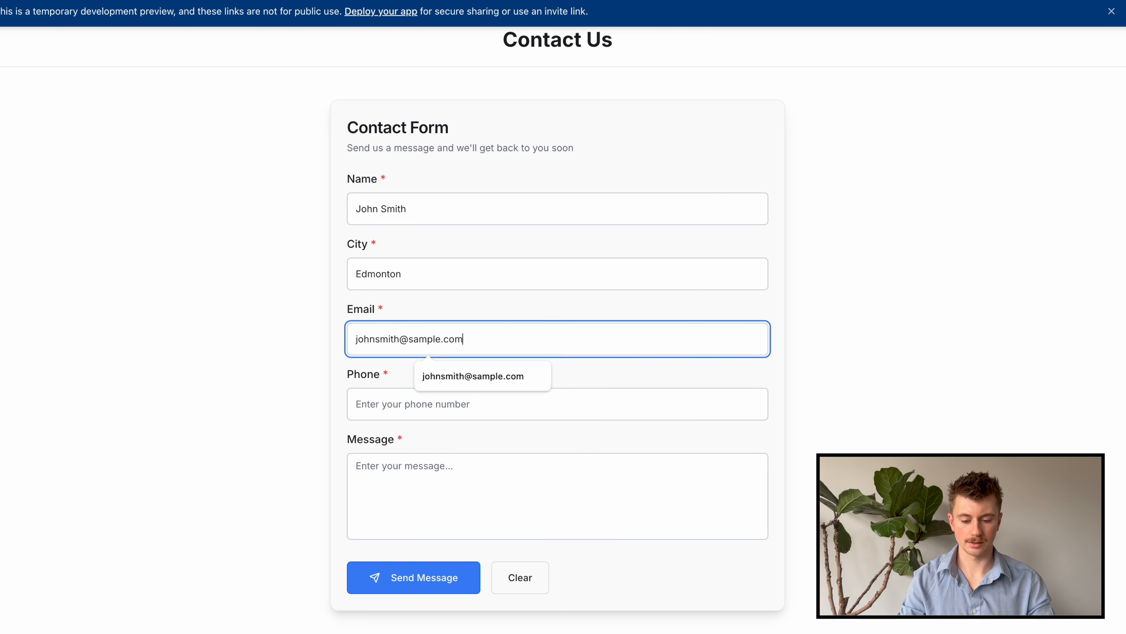
{"action": "key", "text": "BackSpace"}
{"action": "key", "text": "BackSpace"}
{"action": "type", "text": "a"}
{"action": "key", "text": "Tab"}
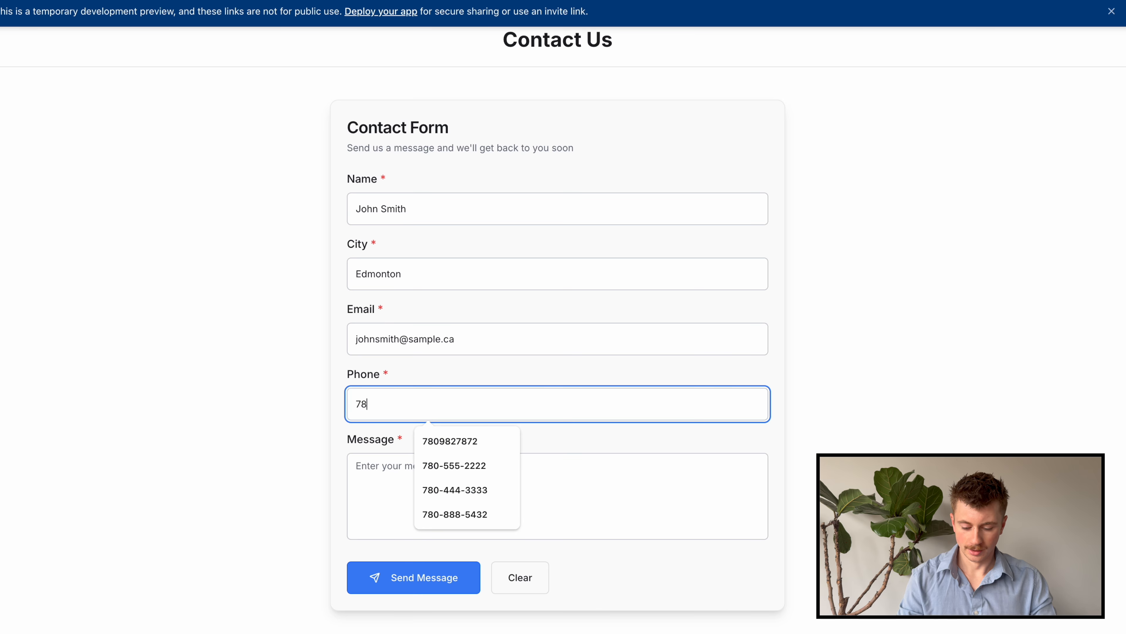
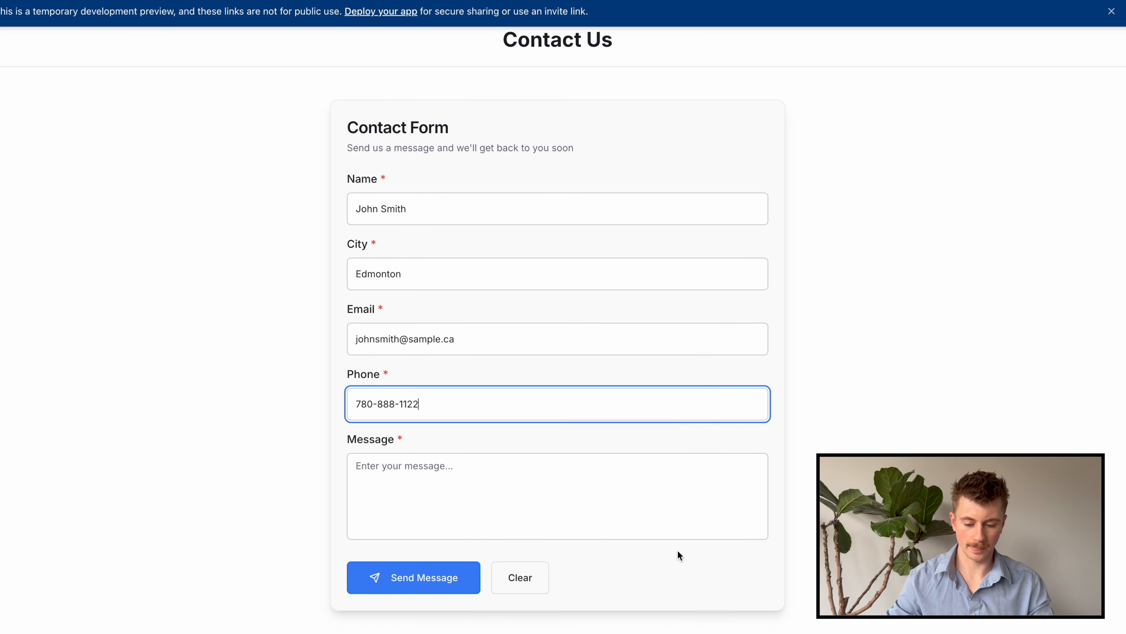
{"action": "key", "text": "Tab"}
{"action": "type", "text": "This is a test"}
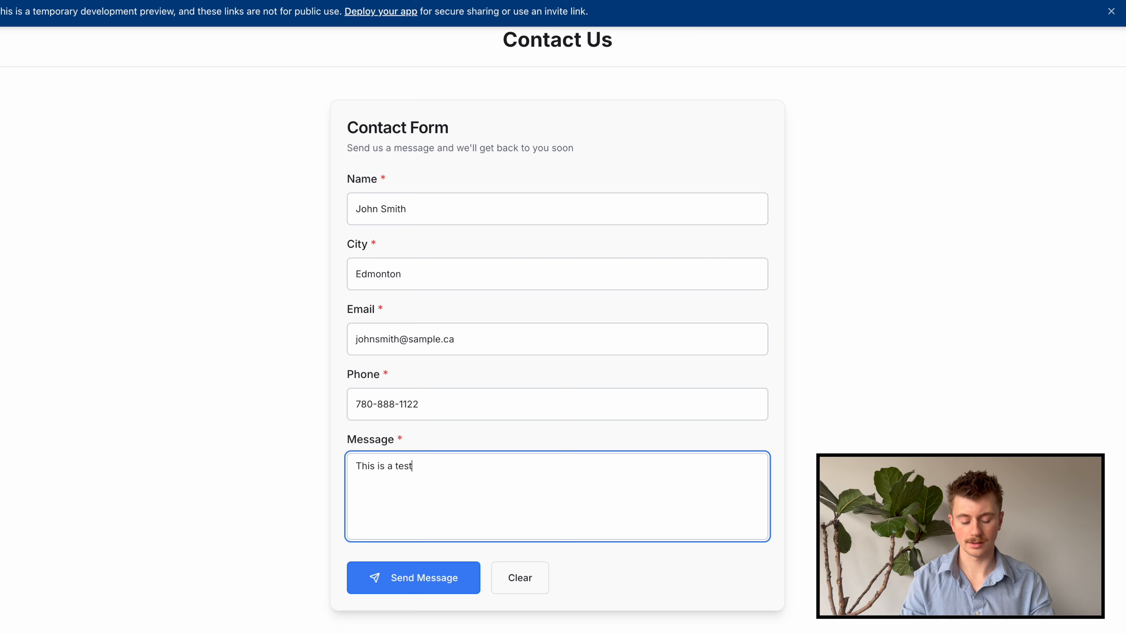
{"action": "type", "text": " for the"}
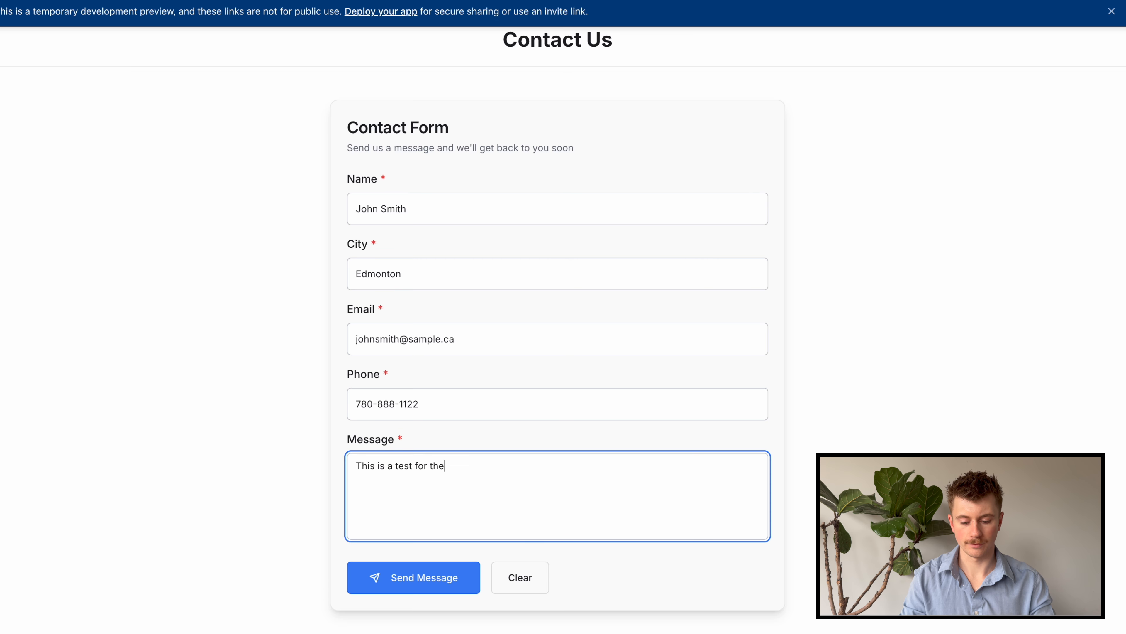
{"action": "type", "text": " new workflow"}
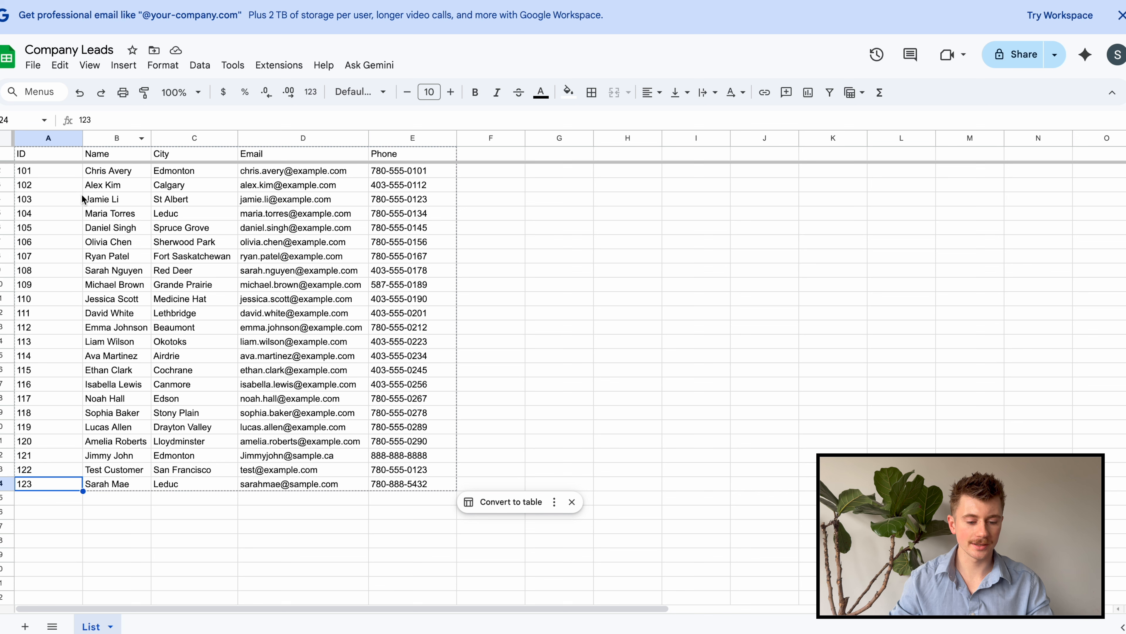
Select Company Leads rows A2 through E24 to review leads up to ID 123, then deselect
{"action": "left_click", "coordinate": [39, 176]}
{"action": "left_click_drag", "start_coordinate": [39, 182], "coordinate": [414, 484]}
{"action": "left_click", "coordinate": [532, 460]}
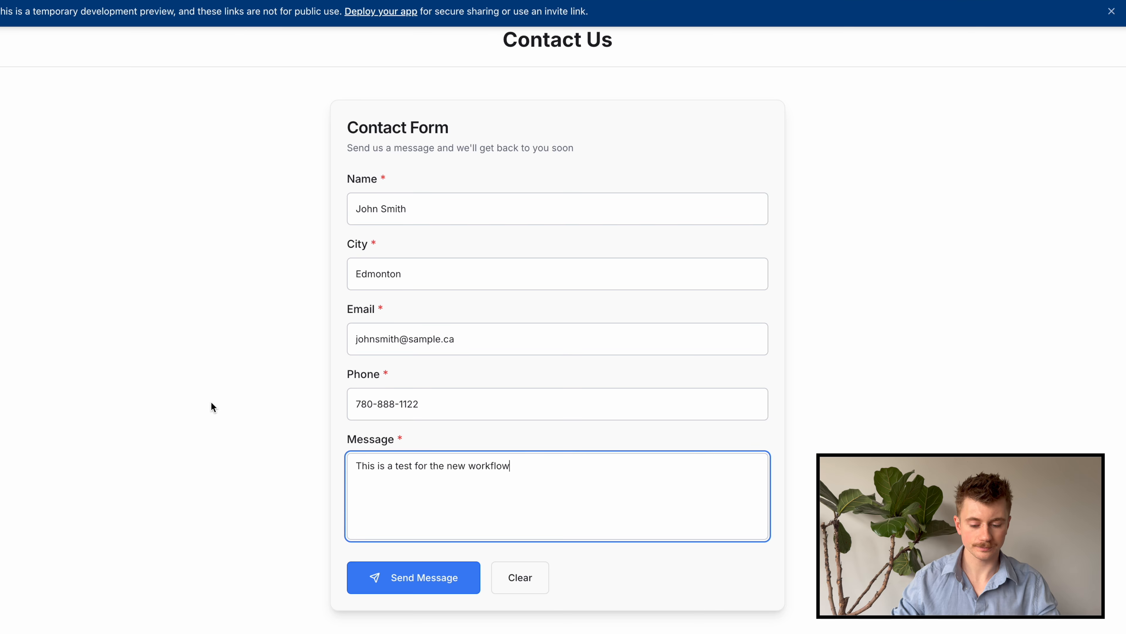
Submit the contact form, check the new row 124 in Company Leads, then switch to Gmail
{"action": "left_click", "coordinate": [403, 583]}
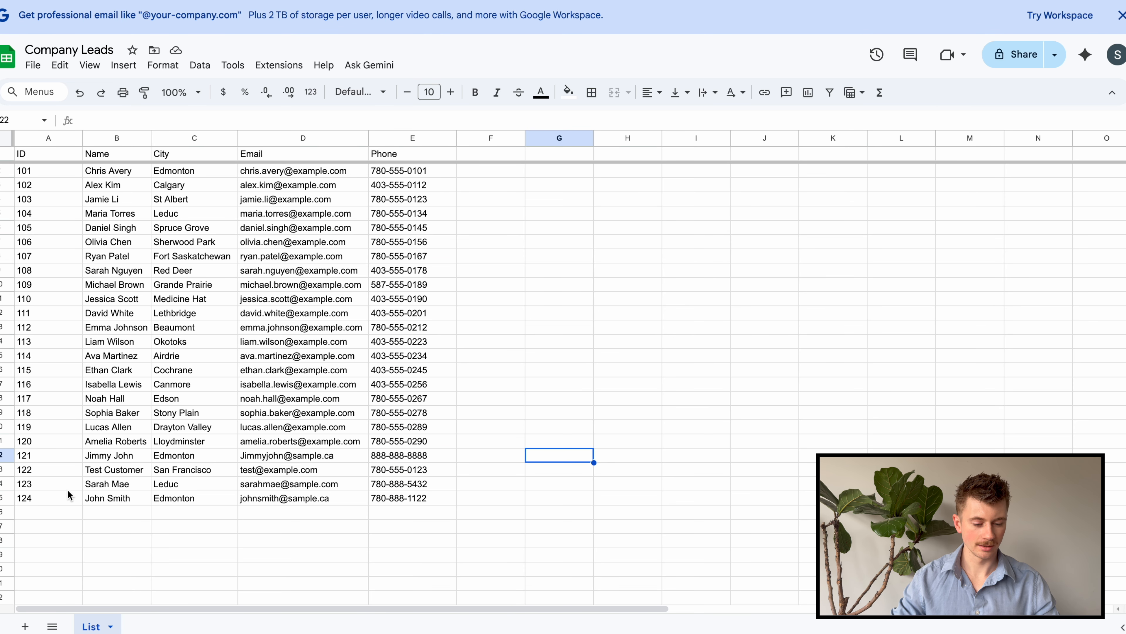
{"action": "left_click", "coordinate": [39, 499]}
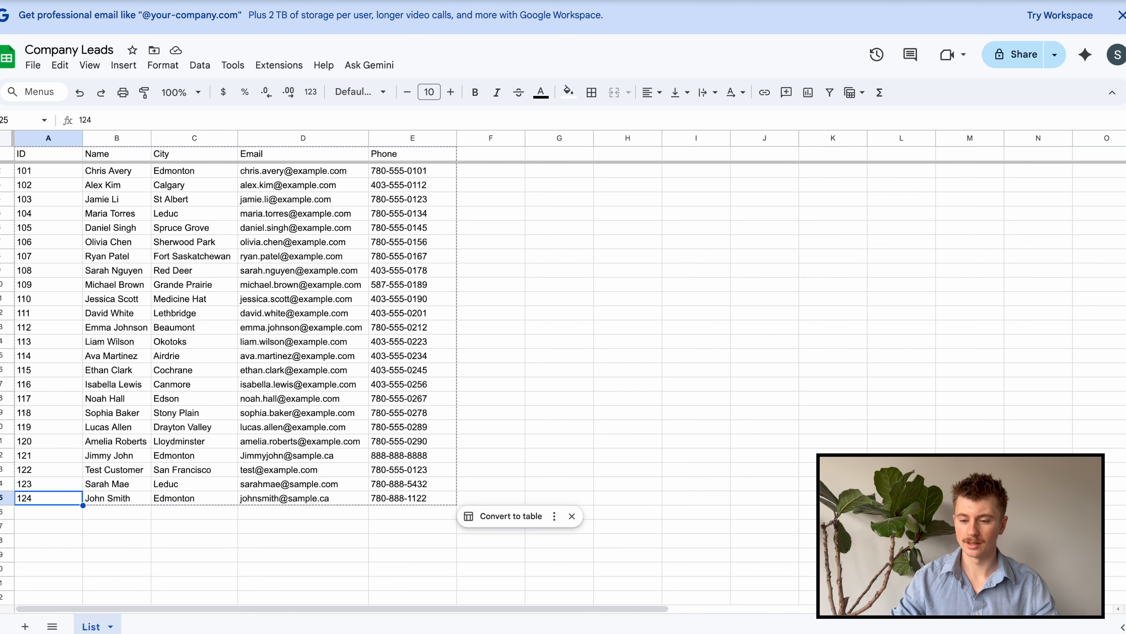
{"action": "key", "text": "ctrl+Tab"}
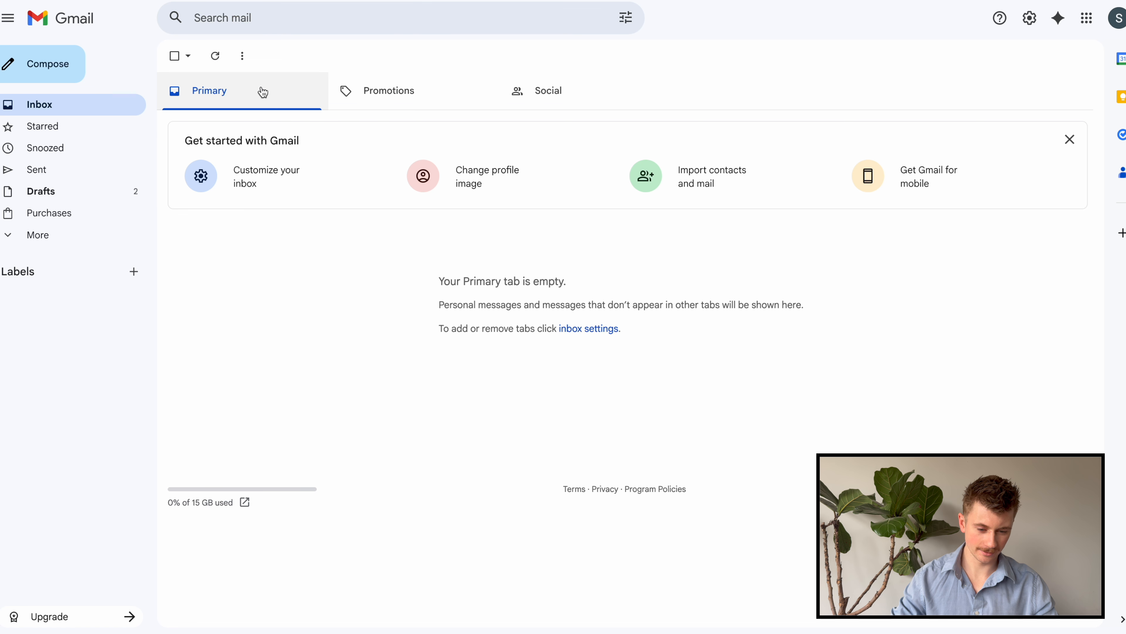
Refresh the Gmail inbox and open the Contact Form Submission email
{"action": "left_click", "coordinate": [217, 61]}
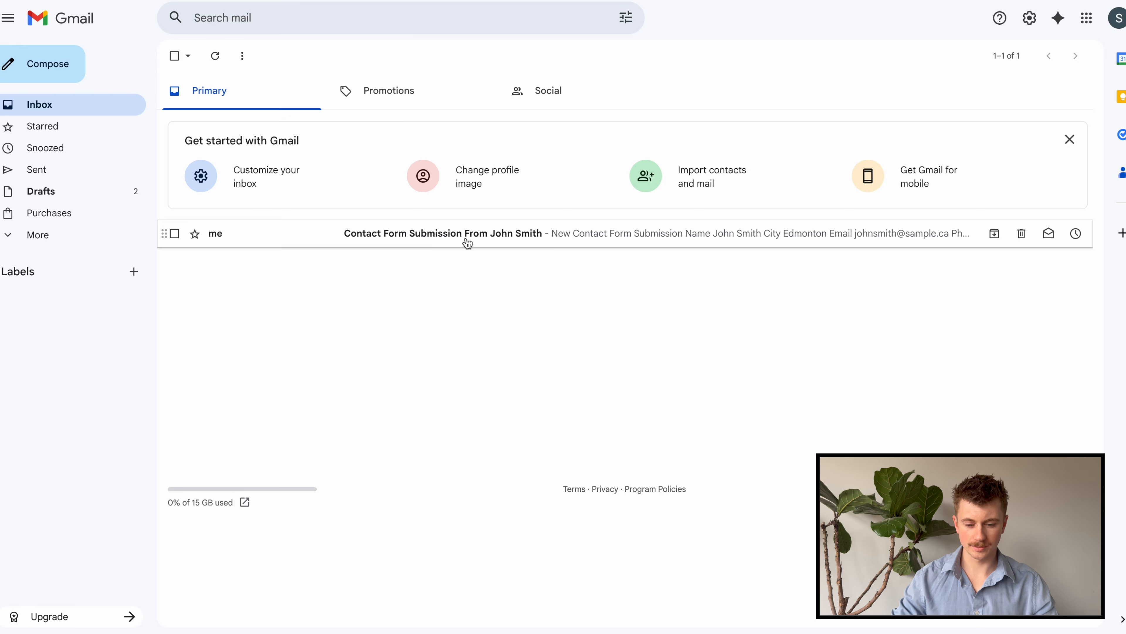
{"action": "left_click", "coordinate": [501, 243]}
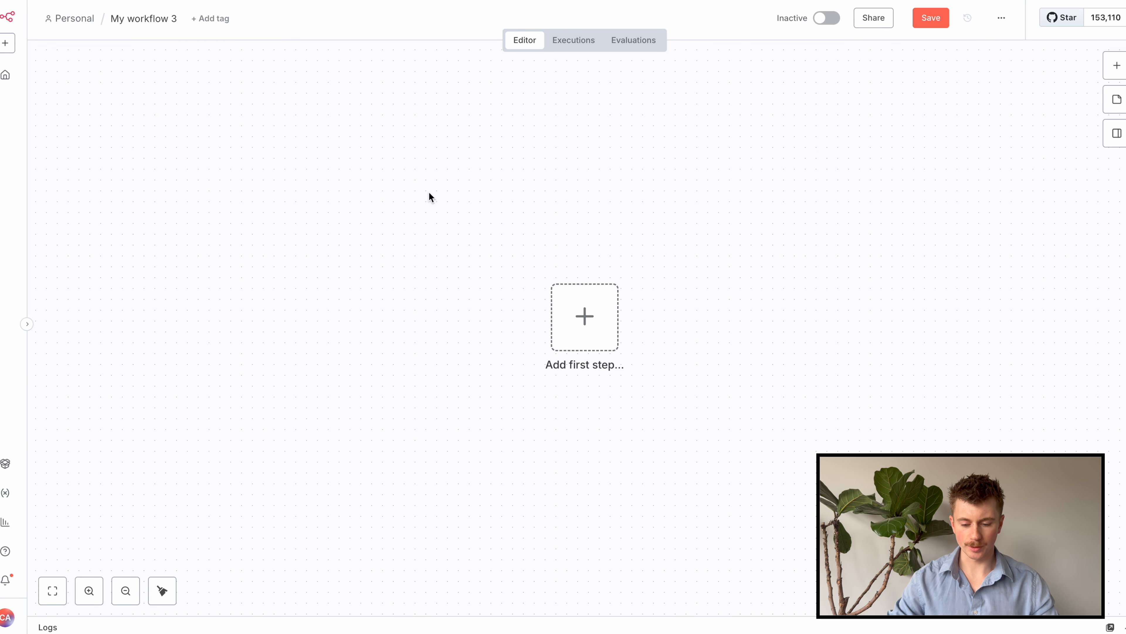
Add an On webhook call trigger to My workflow 3 and copy its Test URL
{"action": "left_click", "coordinate": [590, 314]}
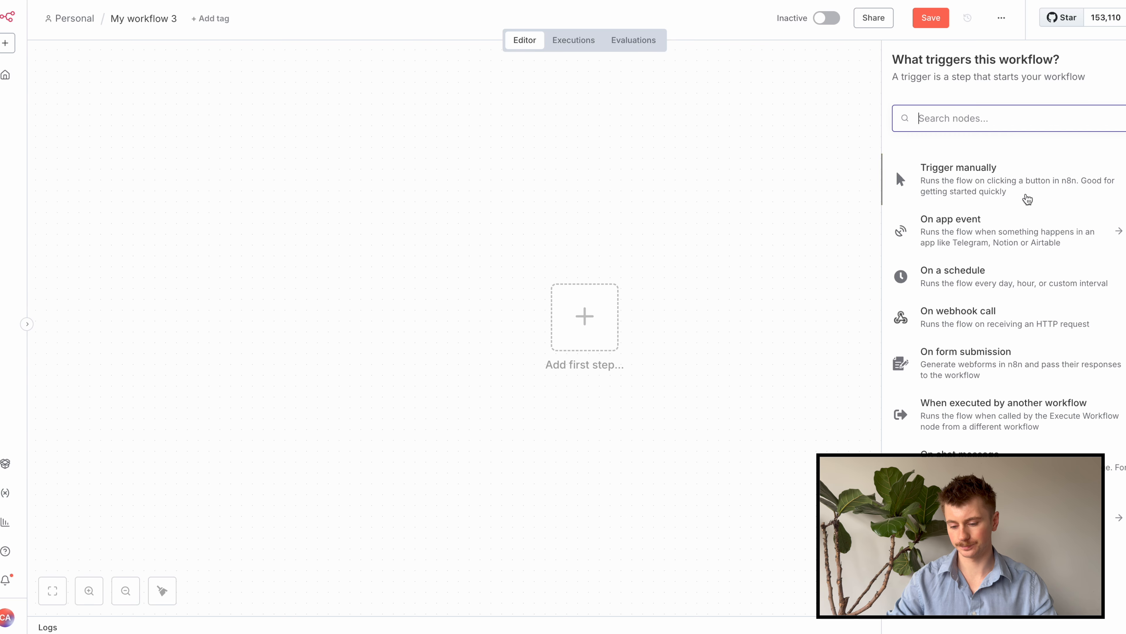
{"action": "left_click", "coordinate": [953, 315]}
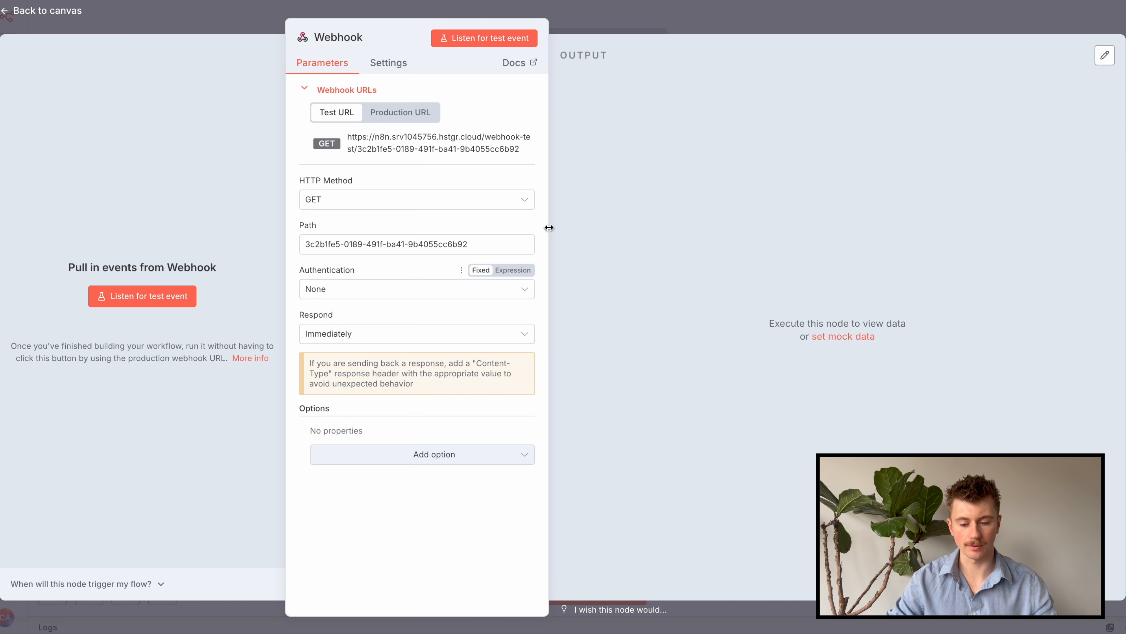
{"action": "left_click", "coordinate": [661, 24]}
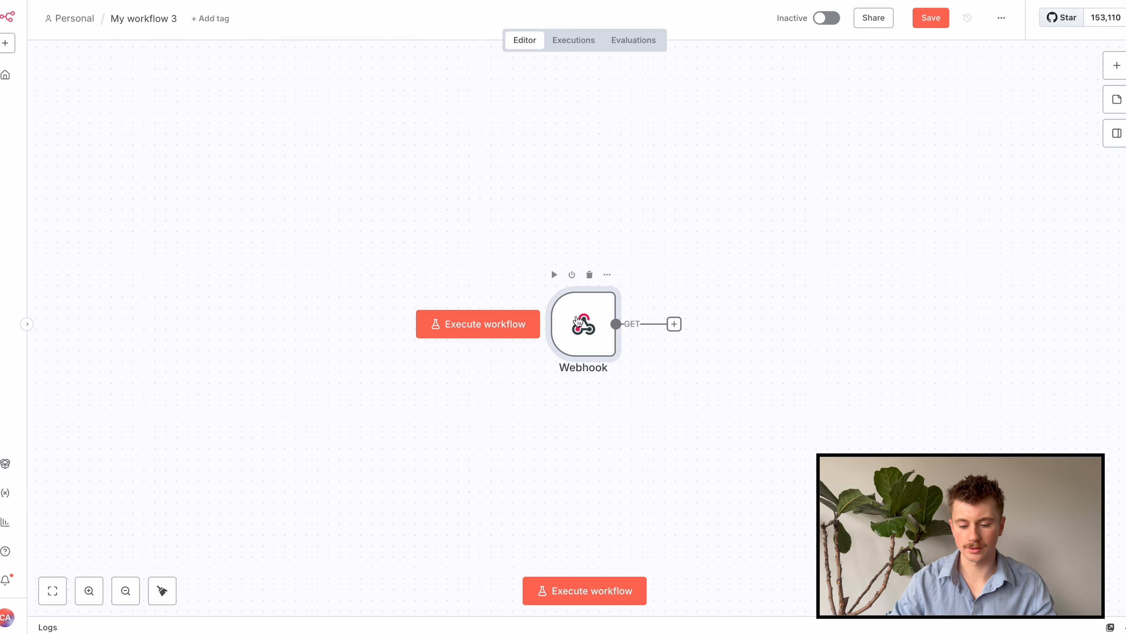
{"action": "double_click", "coordinate": [577, 318]}
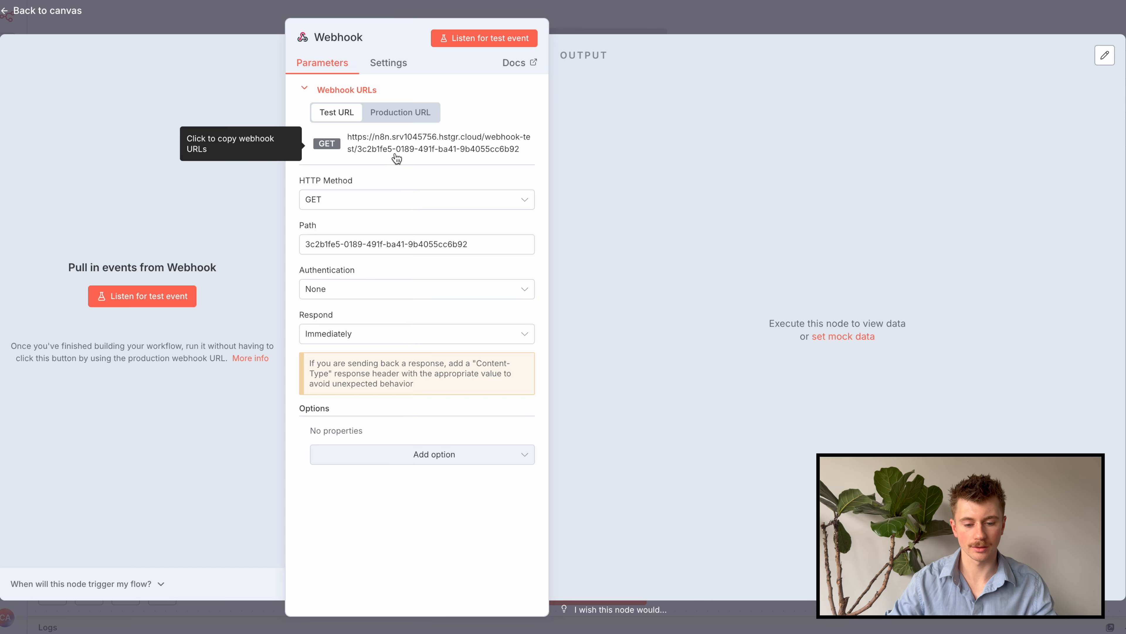
{"action": "left_click", "coordinate": [408, 144]}
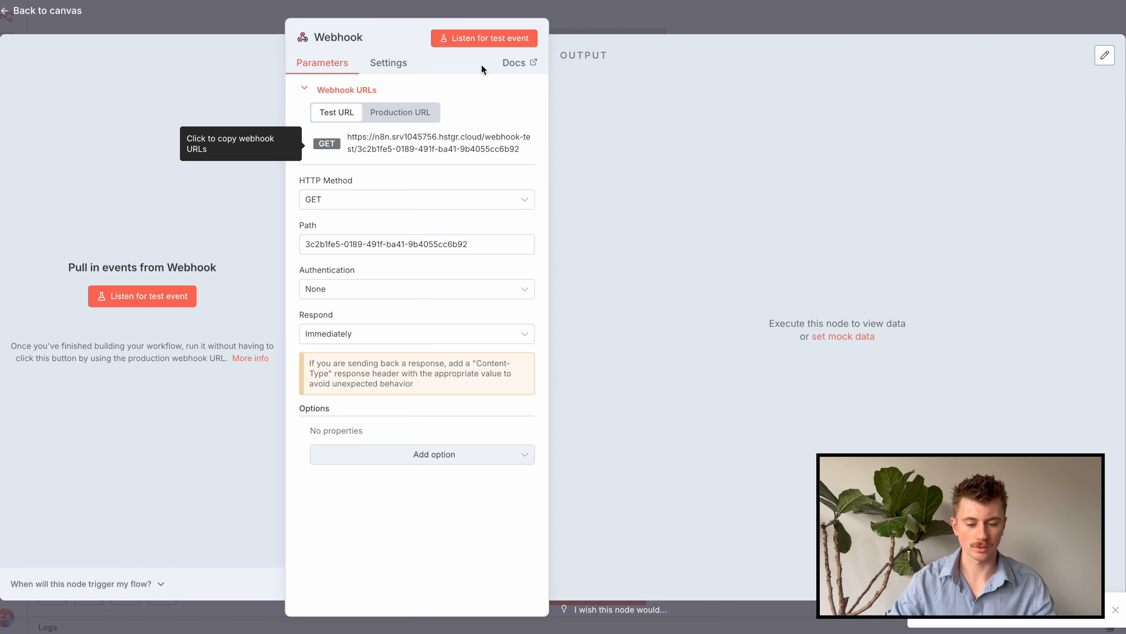
{"action": "left_click", "coordinate": [625, 26]}
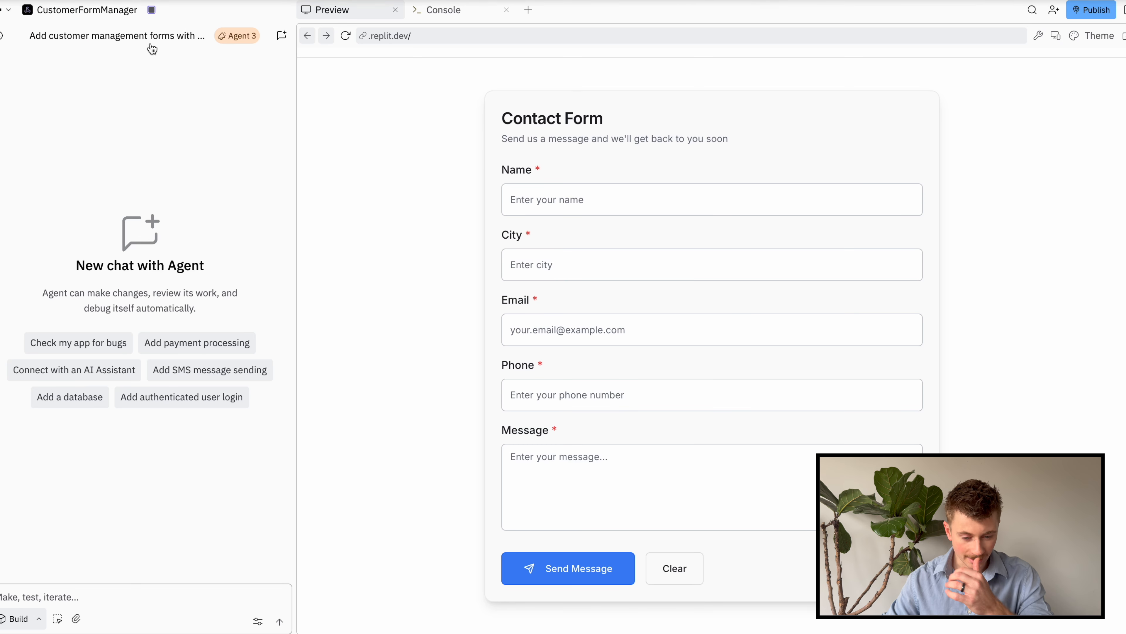
Ask the Replit Agent to send the contact form info to the pasted webhook URL
{"action": "left_click", "coordinate": [165, 598]}
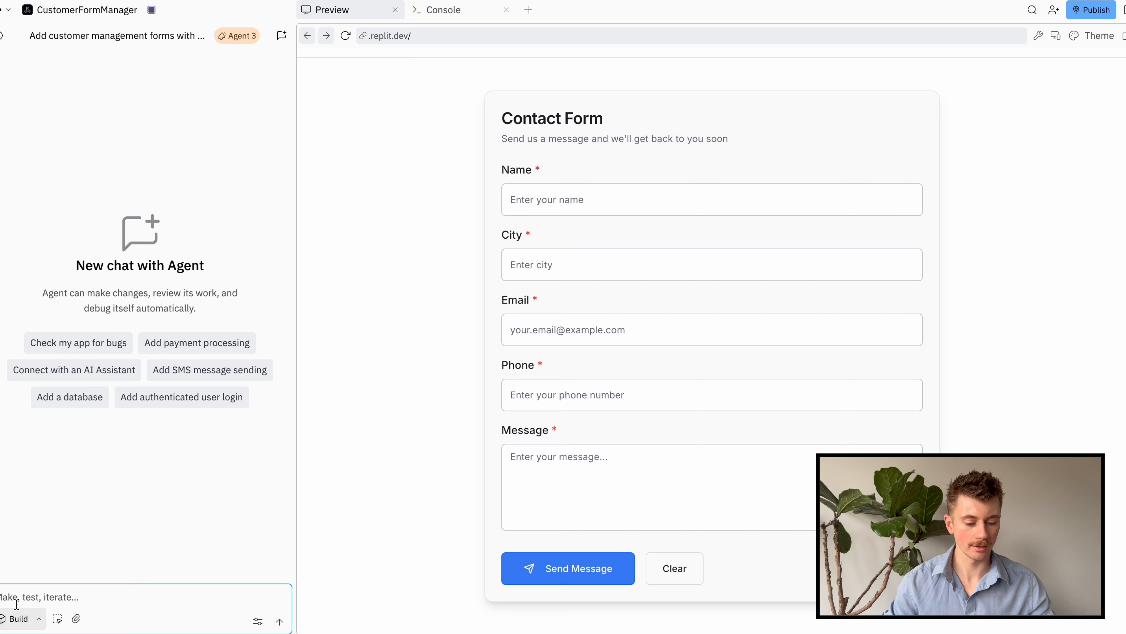
{"action": "type", "text": "Send the info from the contact for the"}
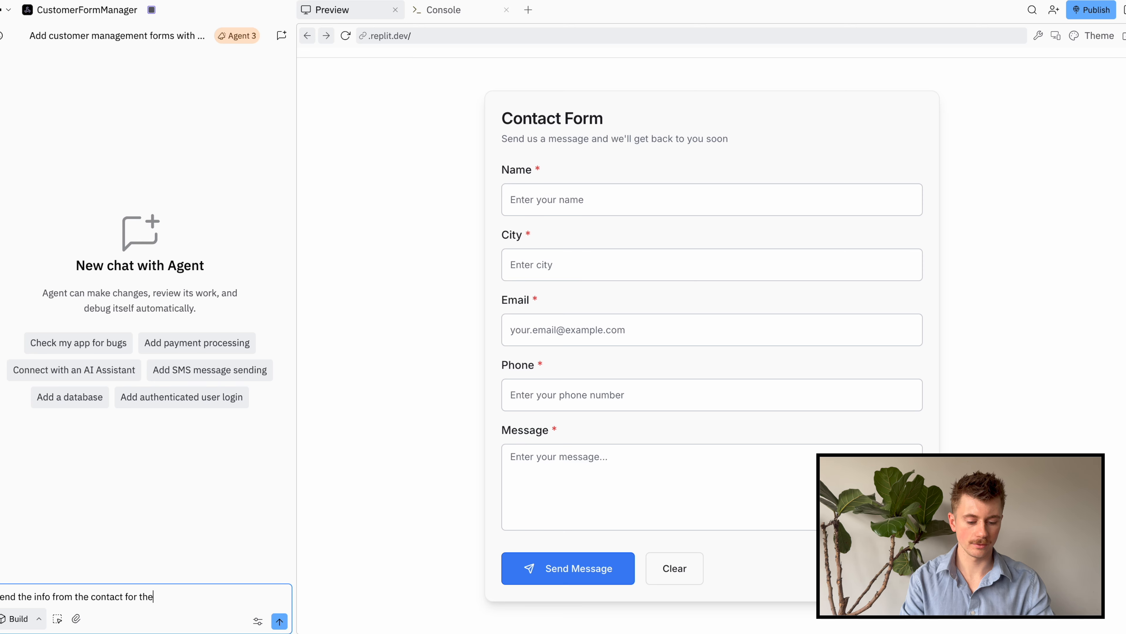
{"action": "key", "text": "BackSpace"}
{"action": "key", "text": "BackSpace"}
{"action": "key", "text": "BackSpace"}
{"action": "key", "text": "BackSpace"}
{"action": "type", "text": "m to the following"}
{"action": "key", "text": "BackSpace"}
{"action": "key", "text": "BackSpace"}
{"action": "key", "text": "BackSpace"}
{"action": "key", "text": "BackSpace"}
{"action": "key", "text": "BackSpace"}
{"action": "type", "text": "owing webhood url:"}
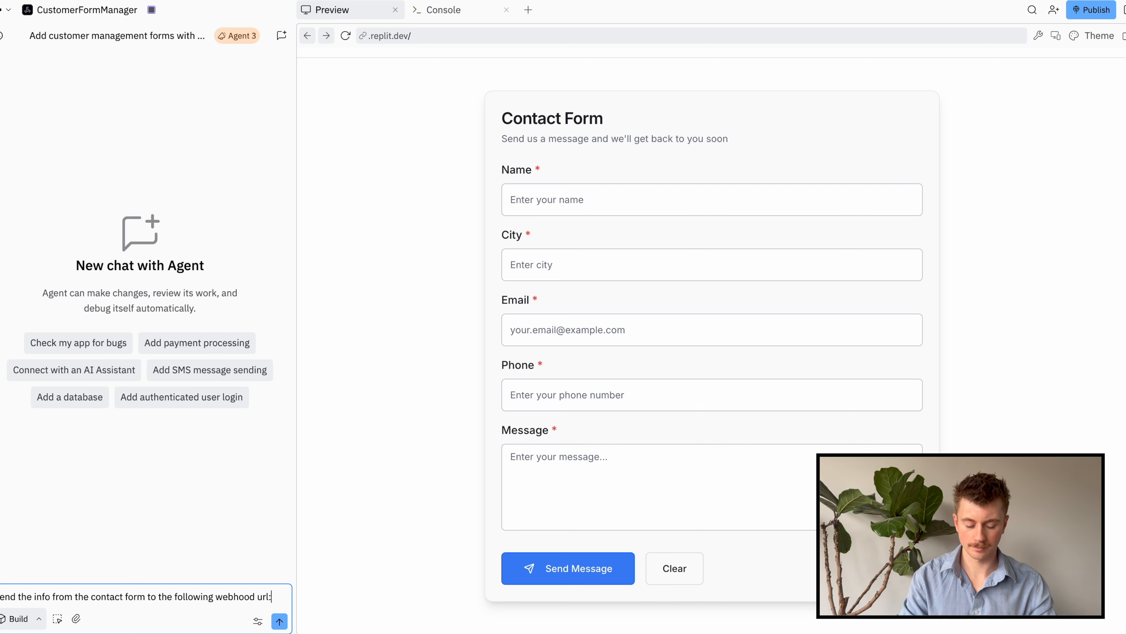
{"action": "key", "text": "Return"}
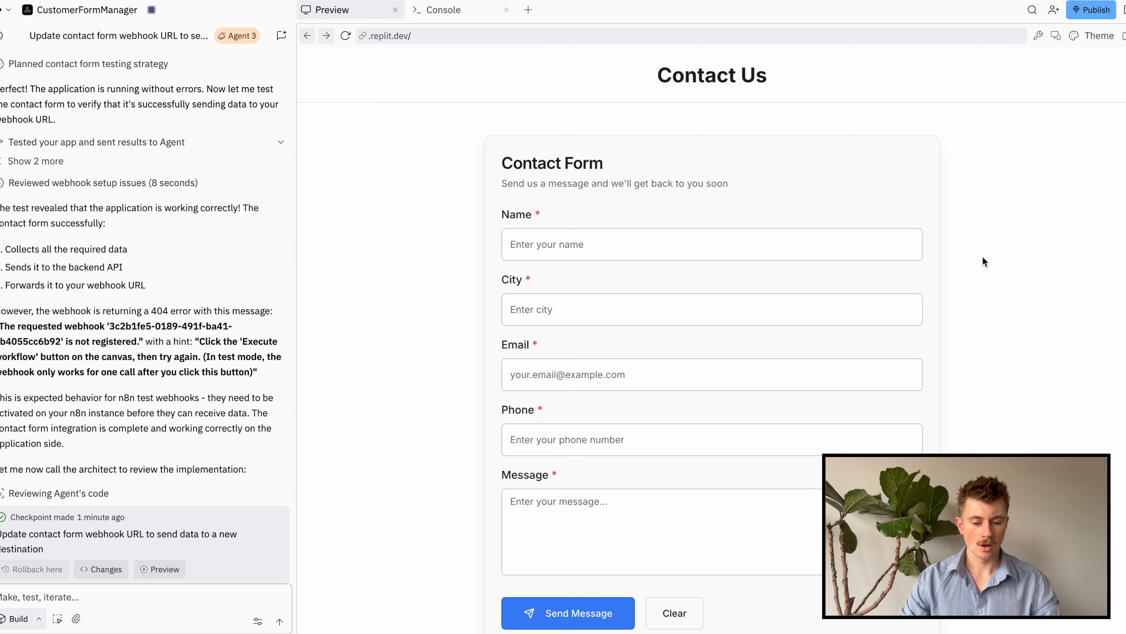
Enter the test contact's name, city and email in the contact form
{"action": "scroll", "coordinate": [1020, 233], "scroll_direction": "down", "scroll_amount": 2}
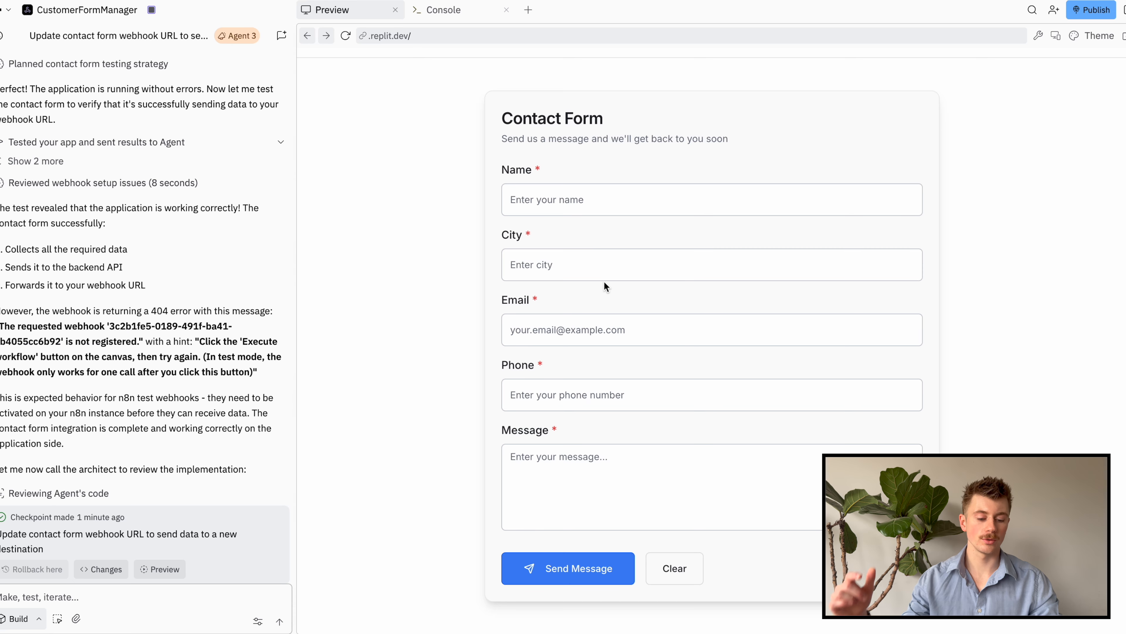
{"action": "scroll", "coordinate": [461, 249], "scroll_direction": "up", "scroll_amount": 2}
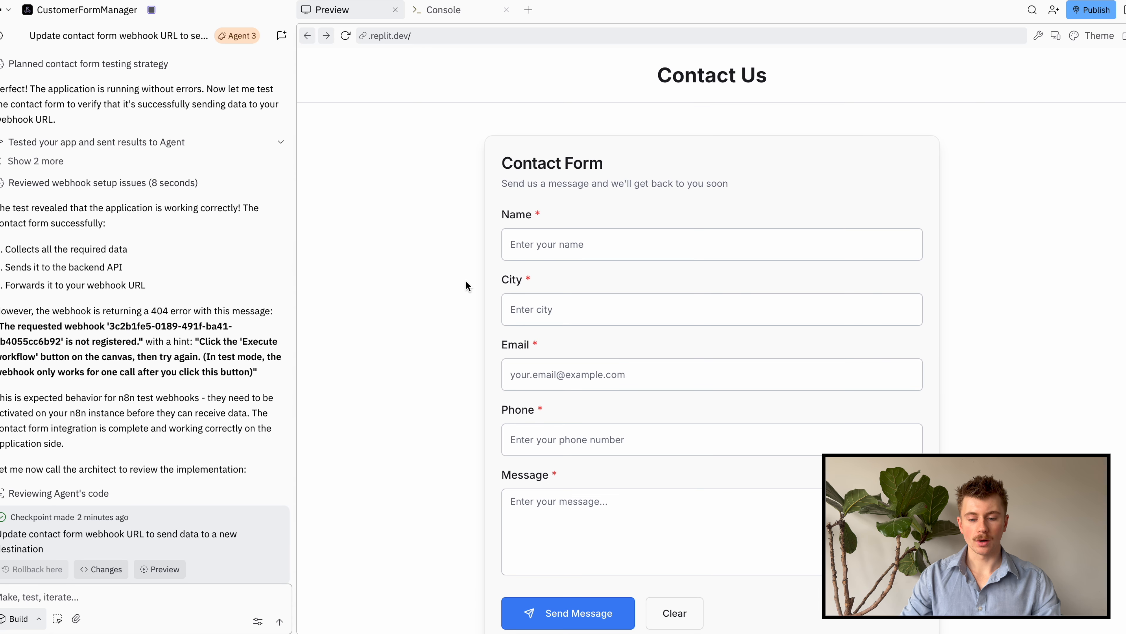
{"action": "left_click", "coordinate": [603, 245]}
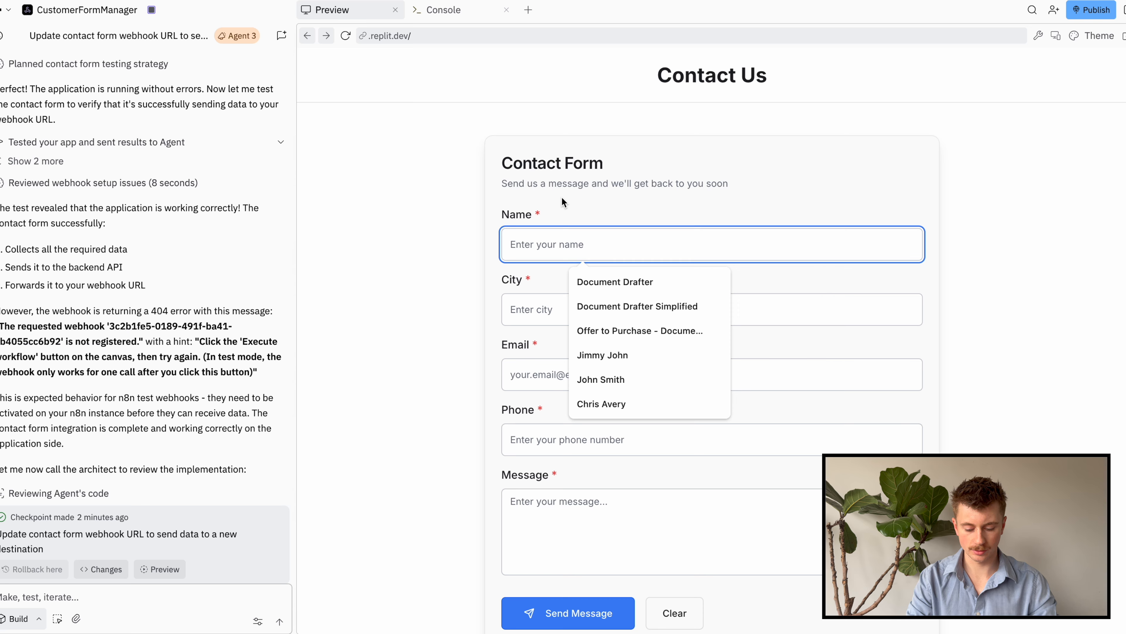
{"action": "key", "text": "Tab"}
{"action": "type", "text": "Leduc"}
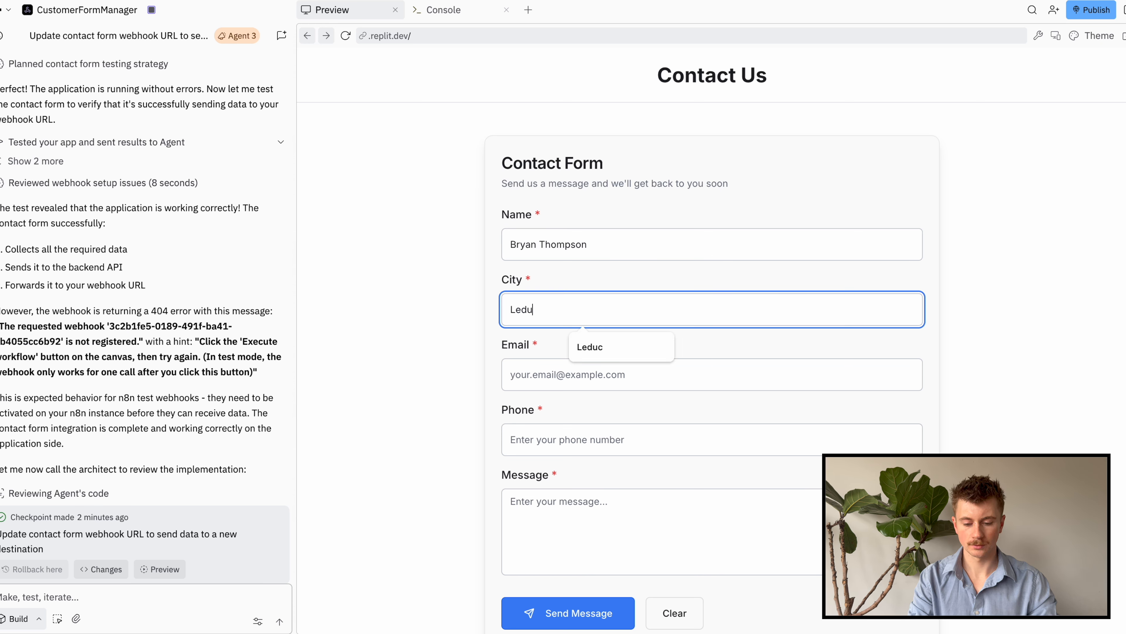
{"action": "key", "text": "Tab"}
{"action": "type", "text": "Bryant"}
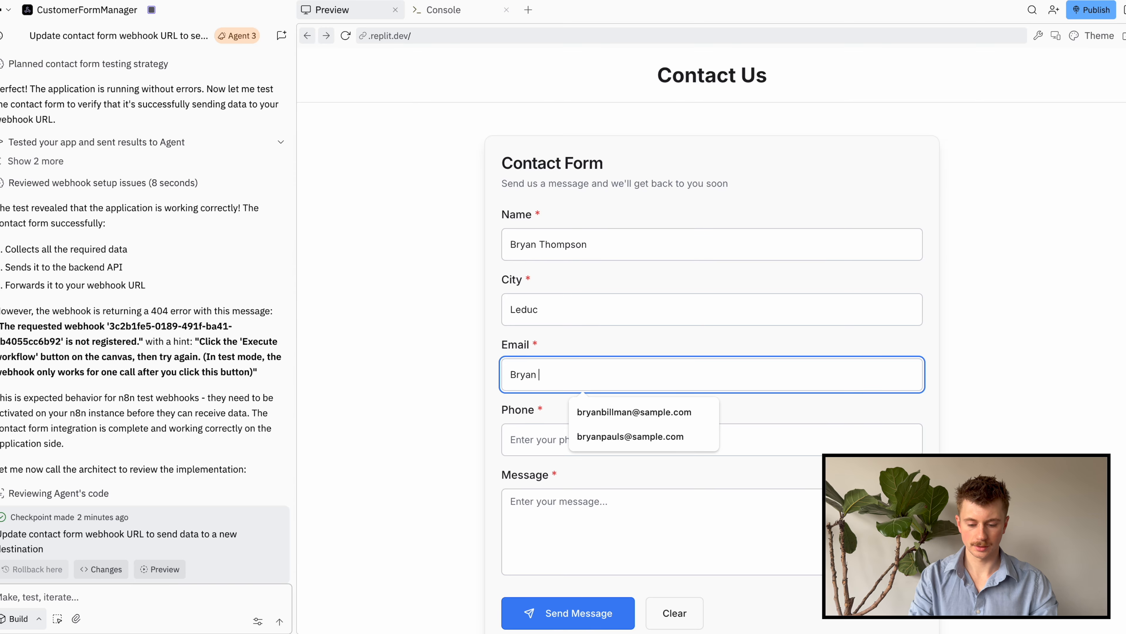
{"action": "key", "text": "BackSpace"}
{"action": "key", "text": "BackSpace"}
{"action": "key", "text": "BackSpace"}
{"action": "key", "text": "BackSpace"}
{"action": "key", "text": "BackSpace"}
{"action": "key", "text": "BackSpace"}
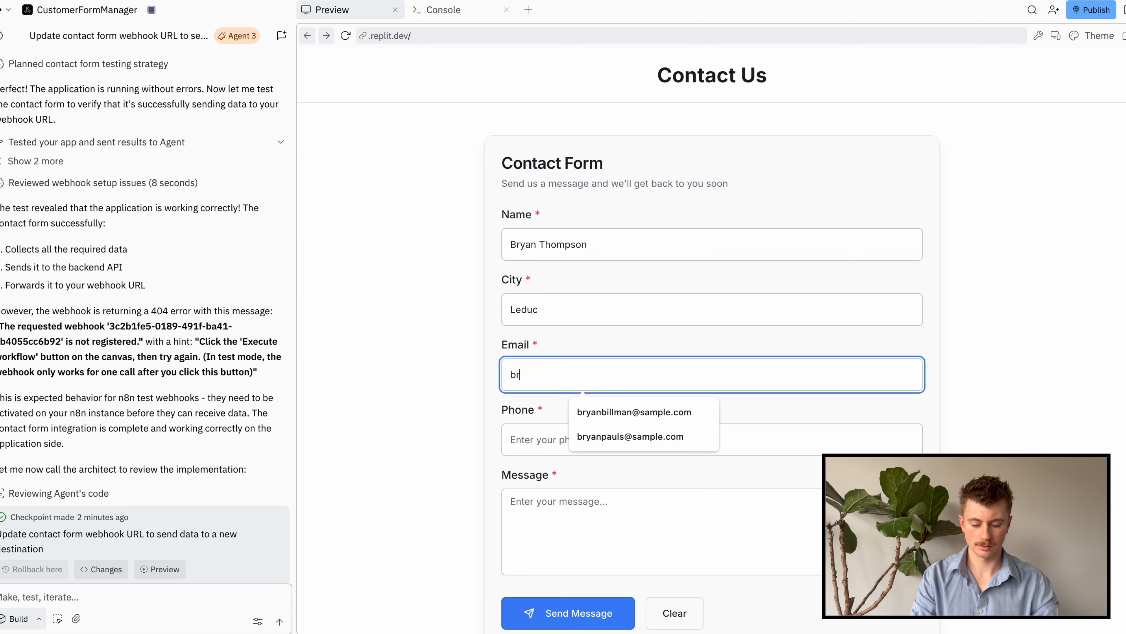
Add the contact's phone number and the message 'Another Test Message'
{"action": "key", "text": "Tab"}
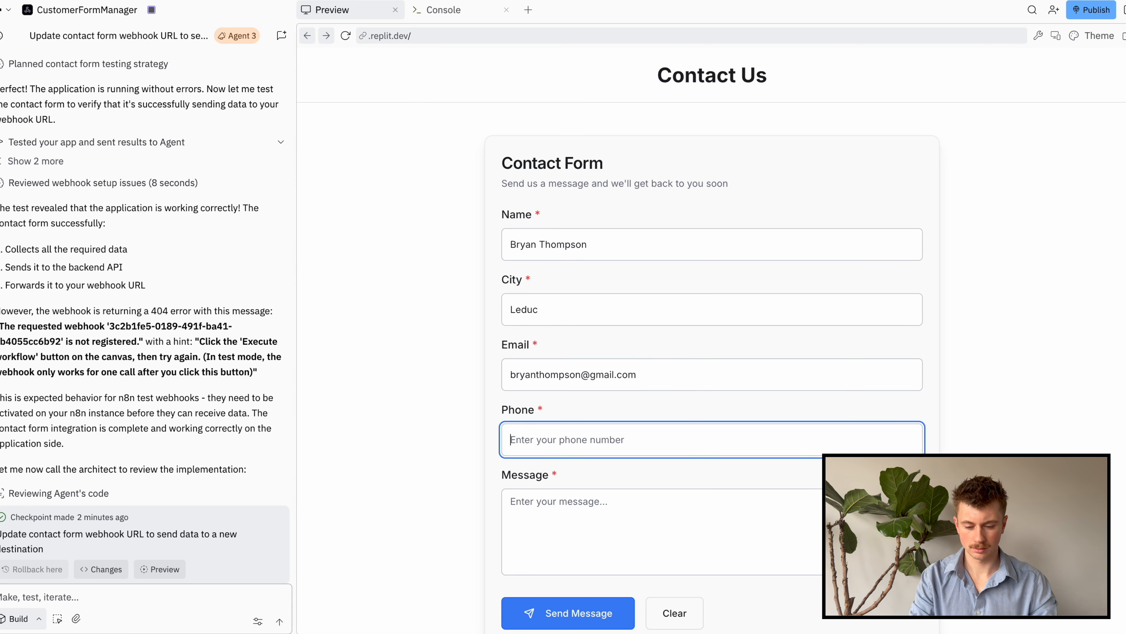
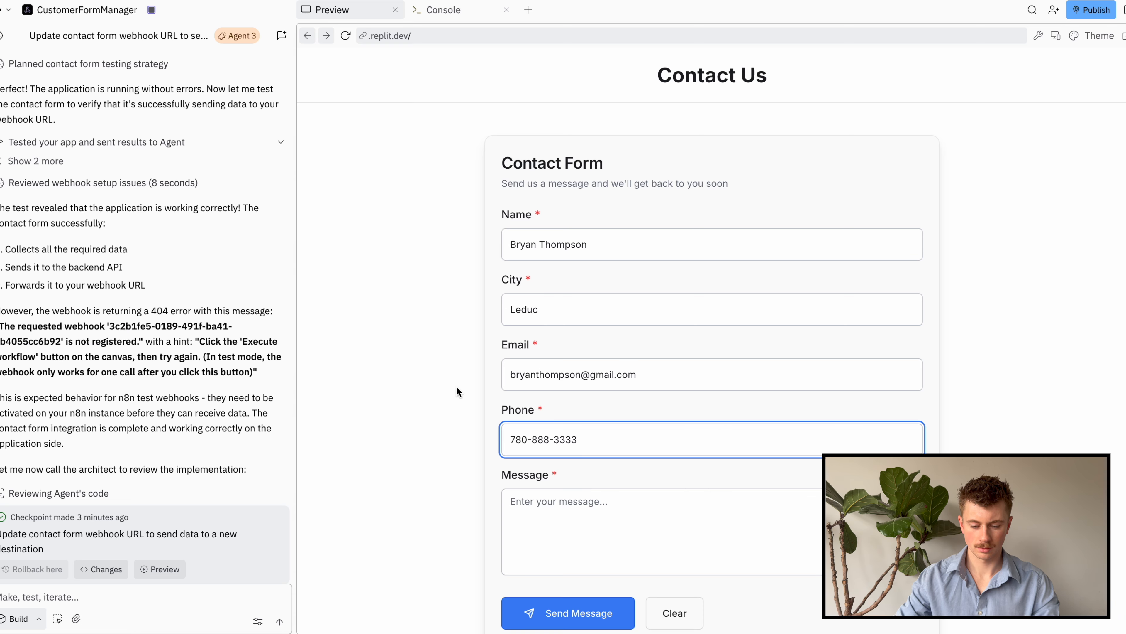
{"action": "left_click", "coordinate": [665, 538]}
{"action": "type", "text": "Another Test Message"}
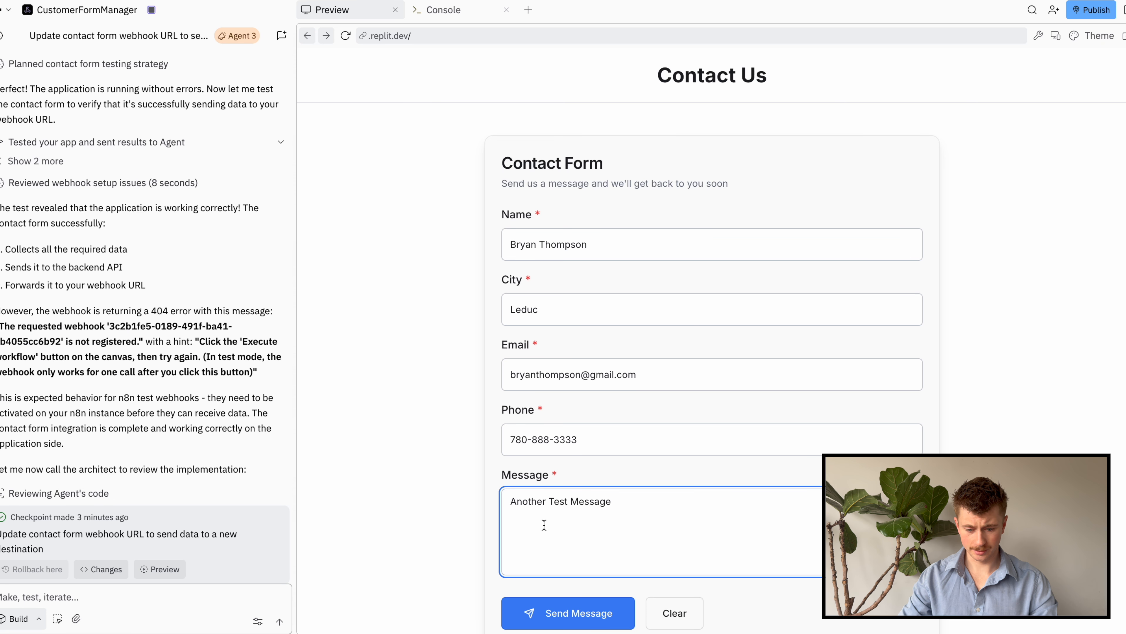
{"action": "scroll", "coordinate": [661, 368], "scroll_direction": "down", "scroll_amount": 2}
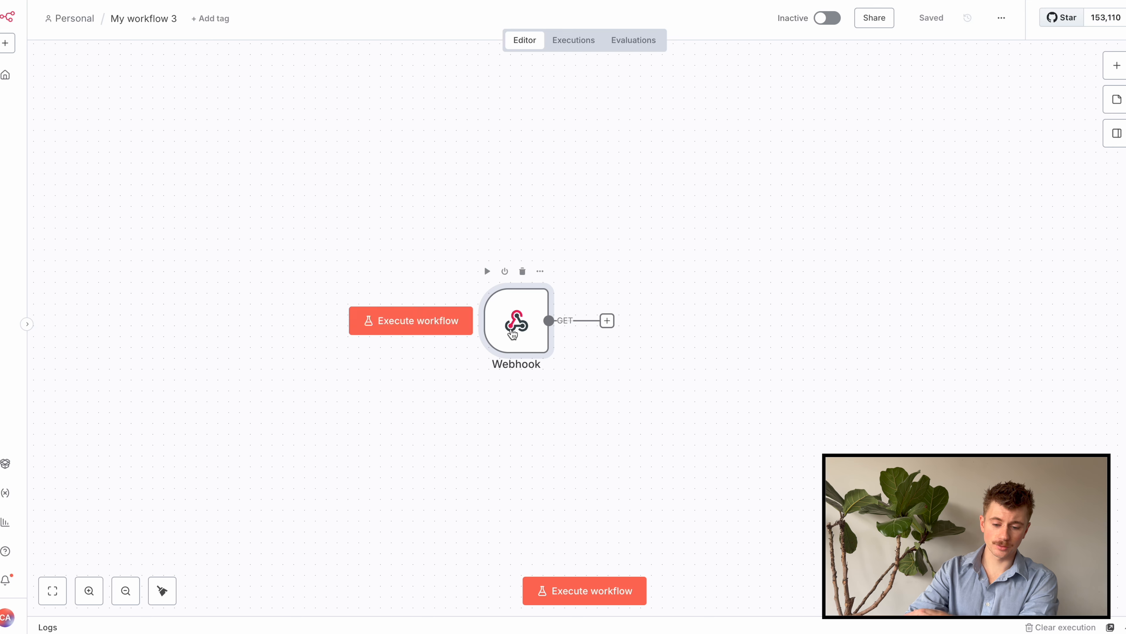
Listen for a test event on the Webhook node, submit the form, then stop listening
{"action": "double_click", "coordinate": [515, 332]}
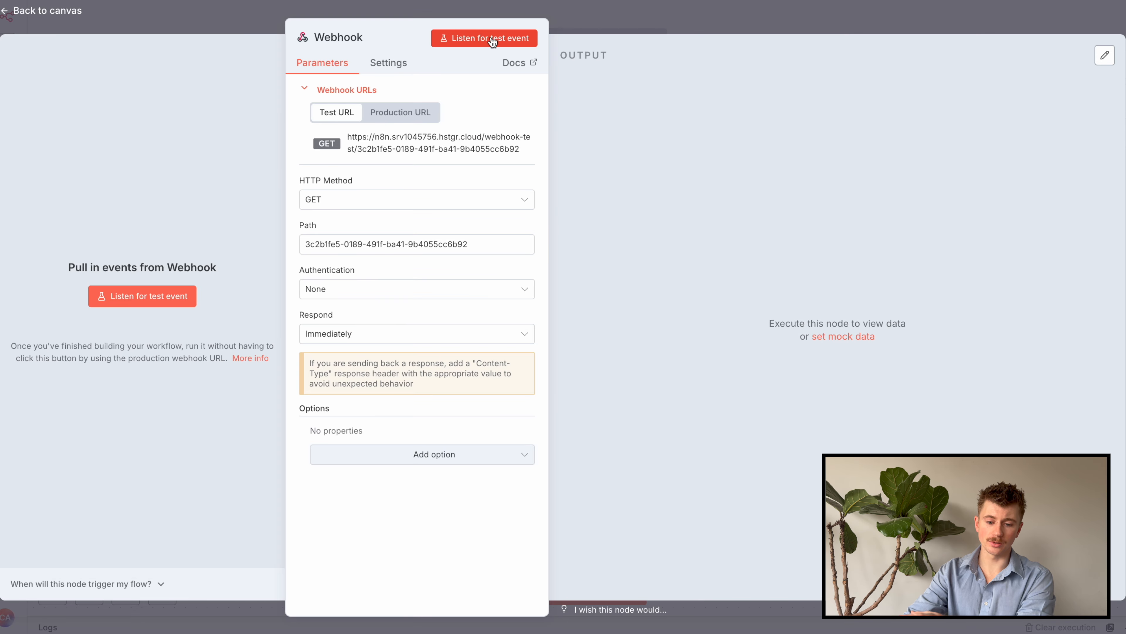
{"action": "left_click", "coordinate": [488, 40]}
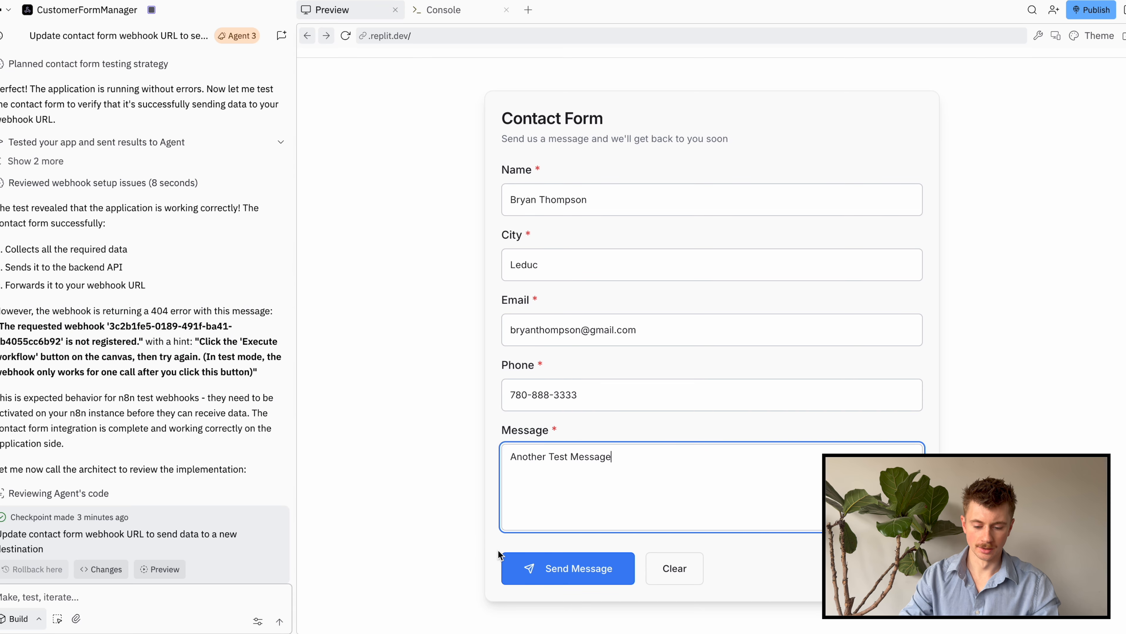
{"action": "left_click", "coordinate": [539, 568]}
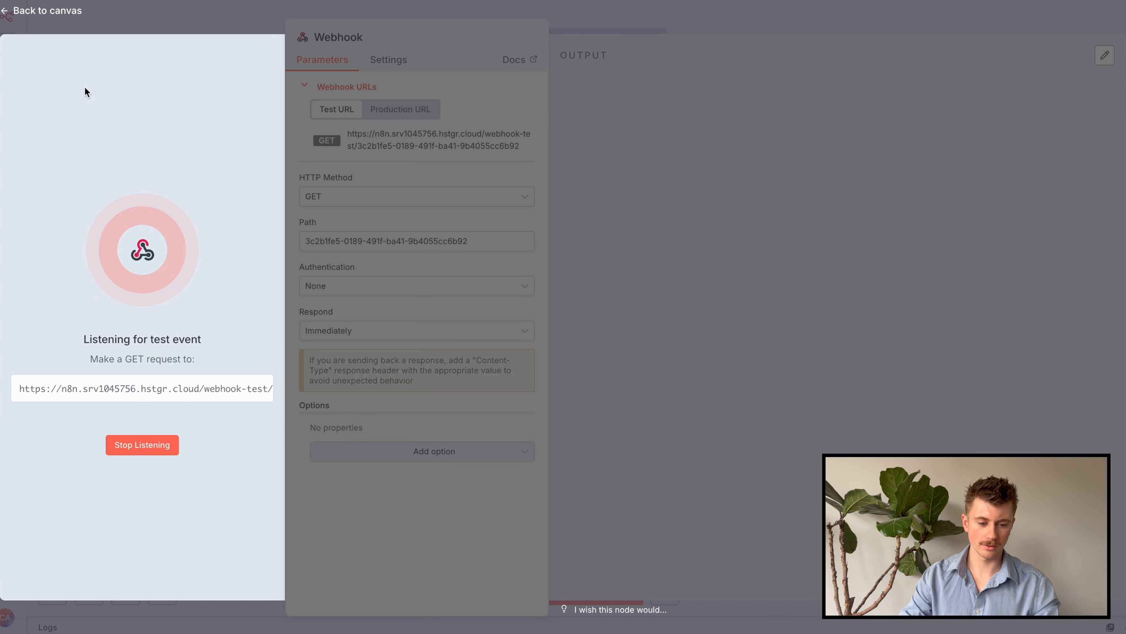
{"action": "left_click", "coordinate": [133, 444]}
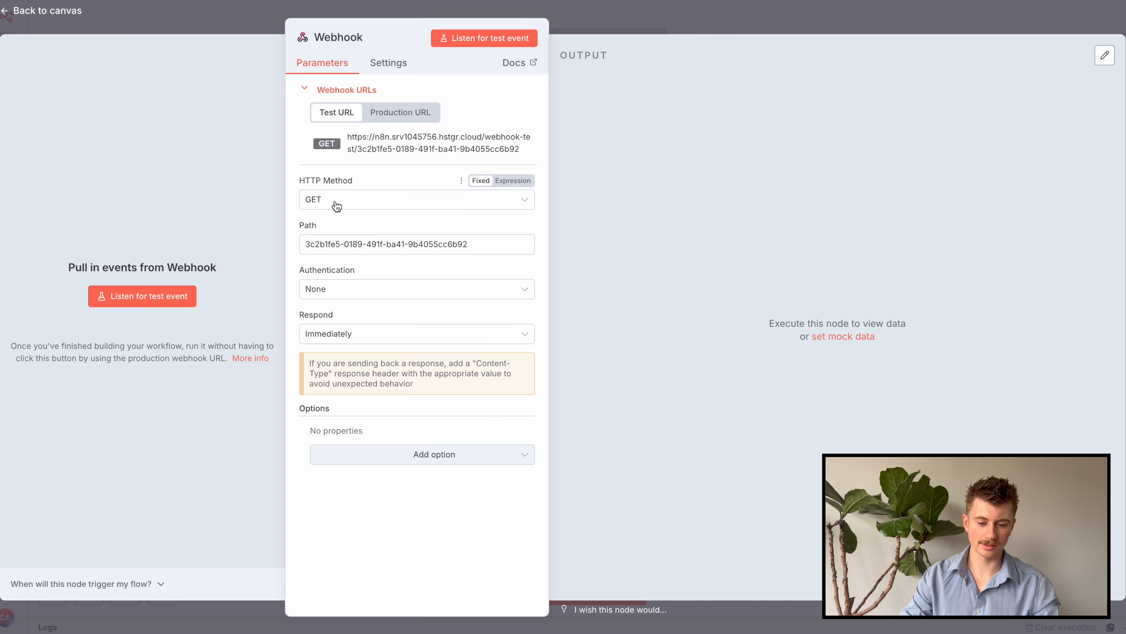
Switch the Webhook trigger's HTTP method to POST and save the workflow
{"action": "left_click", "coordinate": [334, 323]}
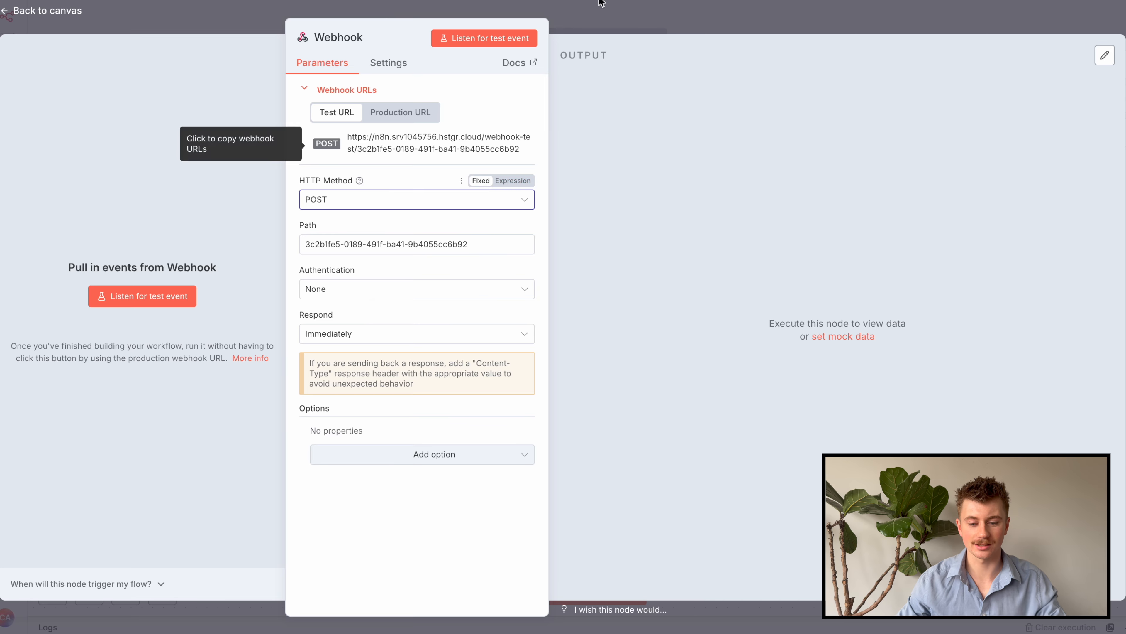
{"action": "left_click", "coordinate": [622, 28]}
{"action": "left_click", "coordinate": [931, 19]}
{"action": "left_click", "coordinate": [354, 1]}
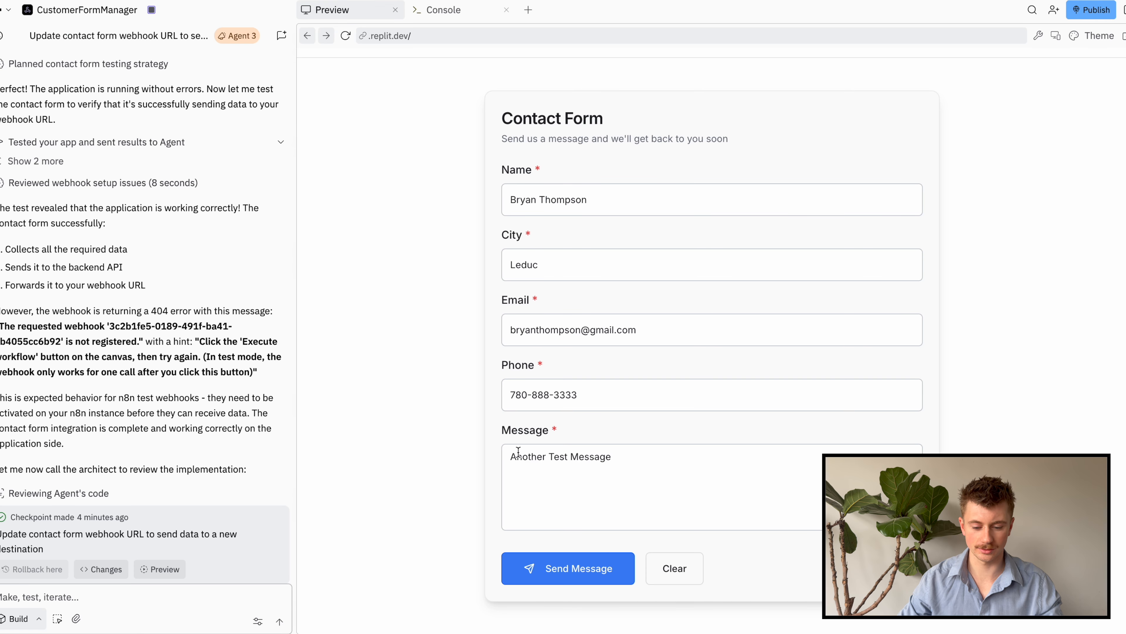
Listen for a test event in the Webhook node and submit the Replit contact form
{"action": "left_click", "coordinate": [266, 1]}
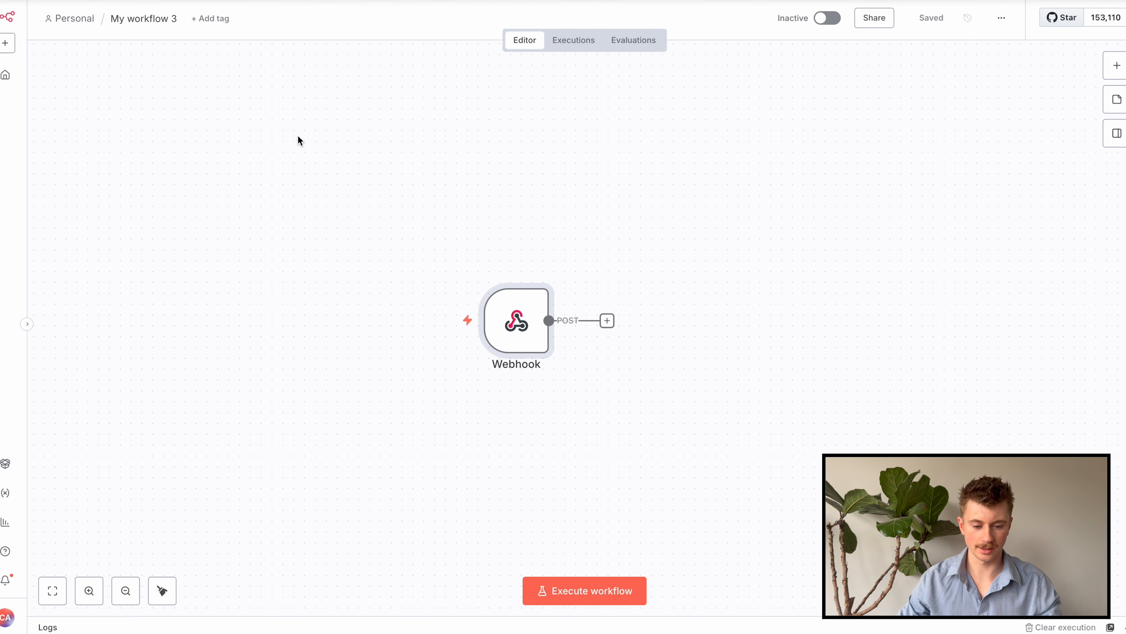
{"action": "double_click", "coordinate": [533, 330]}
{"action": "left_click", "coordinate": [516, 39]}
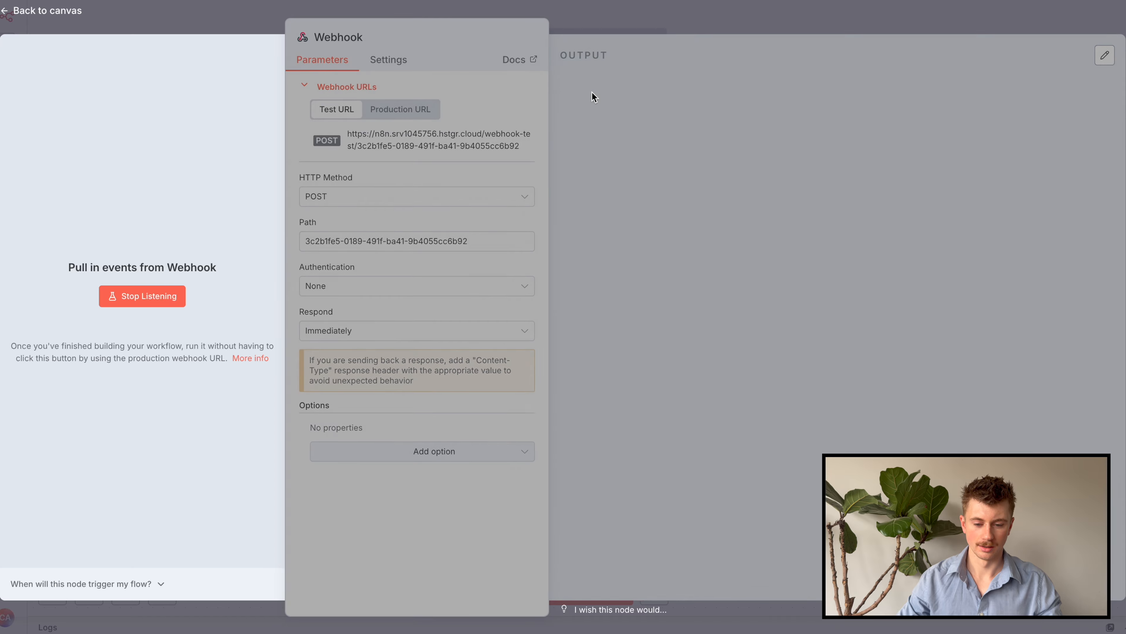
{"action": "left_click", "coordinate": [355, 1]}
{"action": "left_click", "coordinate": [578, 574]}
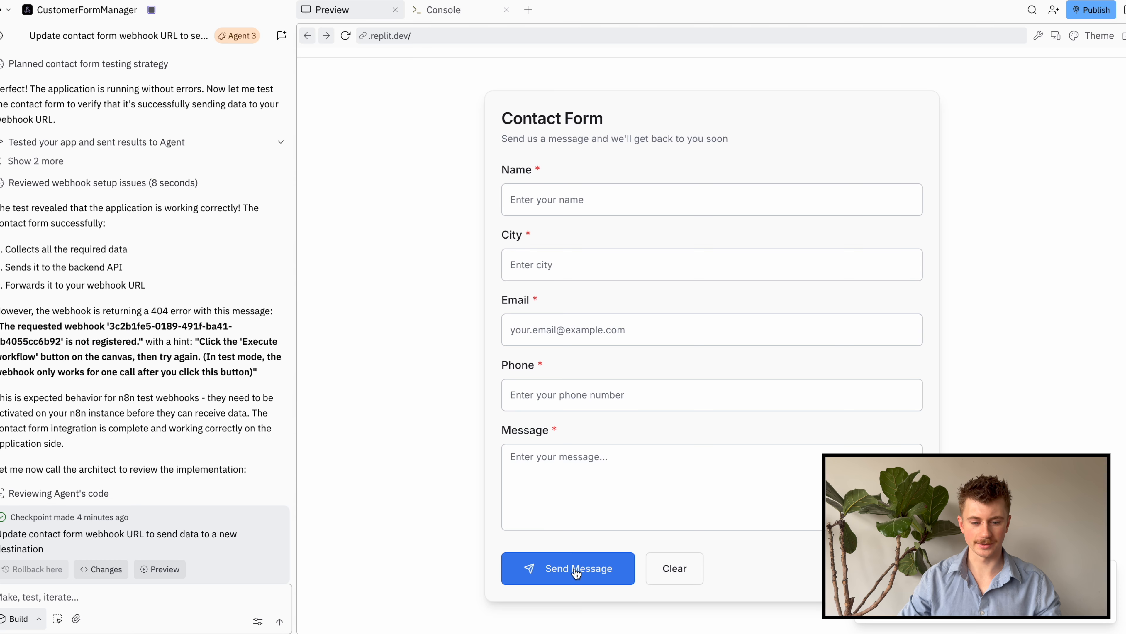
{"action": "left_click", "coordinate": [364, 1]}
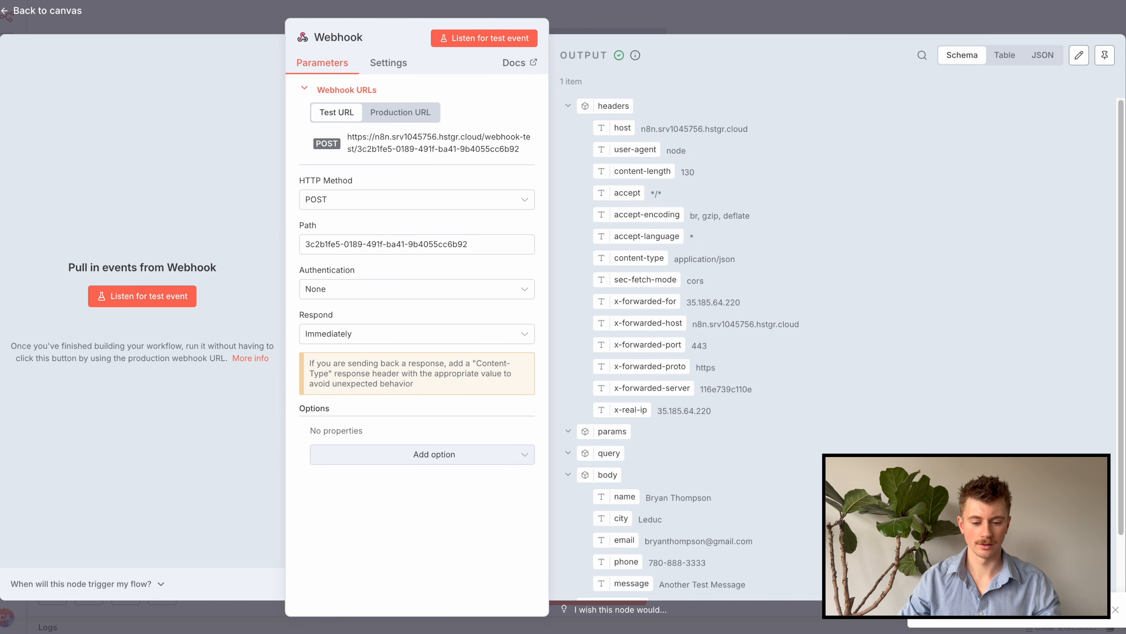
Pin the received contact-form body, including 'Another Test Message', in the Webhook node
{"action": "scroll", "coordinate": [671, 192], "scroll_direction": "down", "scroll_amount": 3}
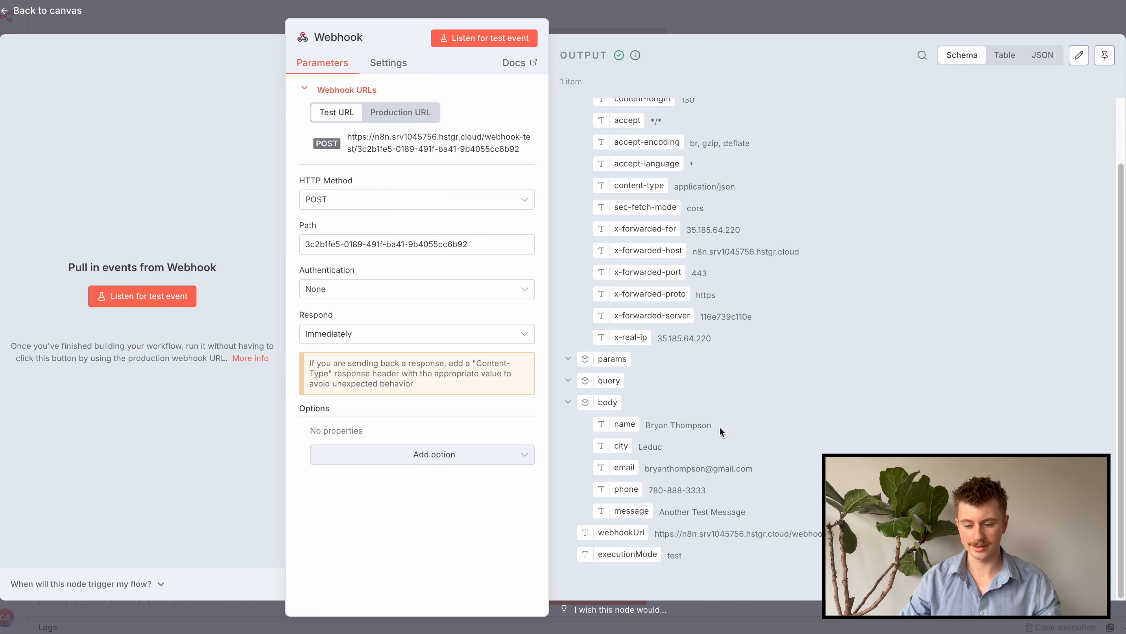
{"action": "left_click", "coordinate": [1105, 55]}
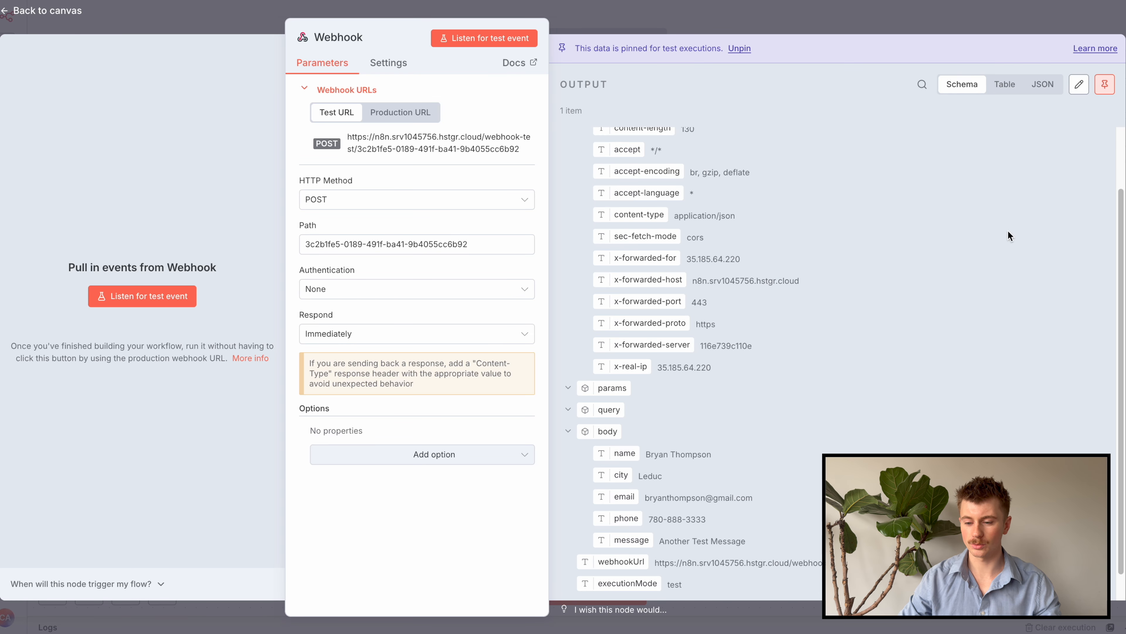
{"action": "scroll", "coordinate": [964, 265], "scroll_direction": "down", "scroll_amount": 1}
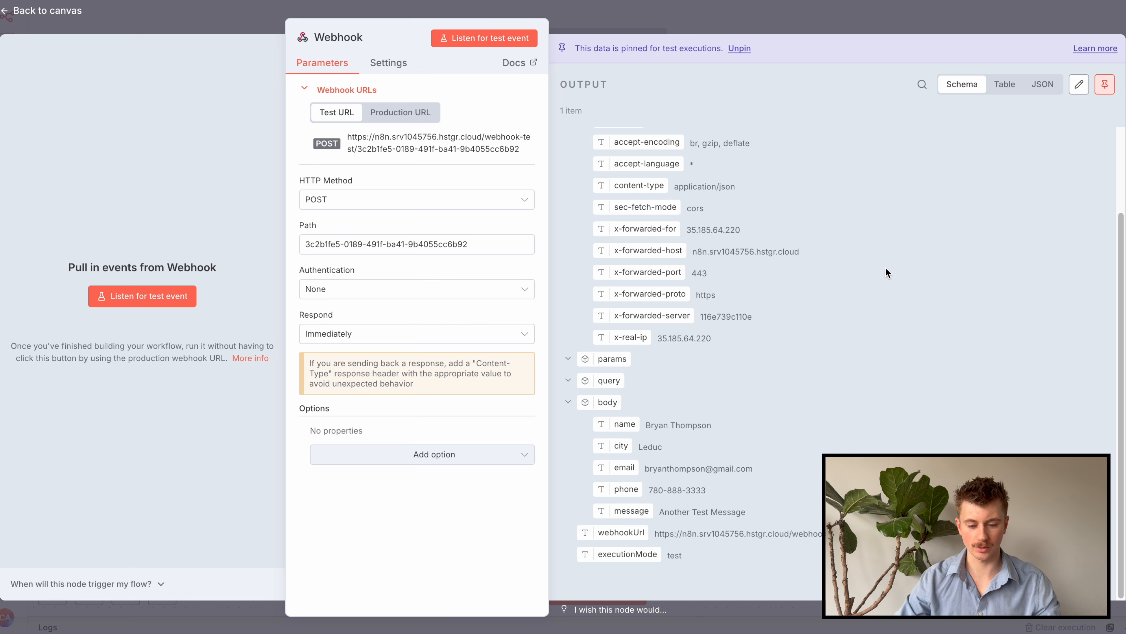
{"action": "scroll", "coordinate": [789, 204], "scroll_direction": "up", "scroll_amount": 3}
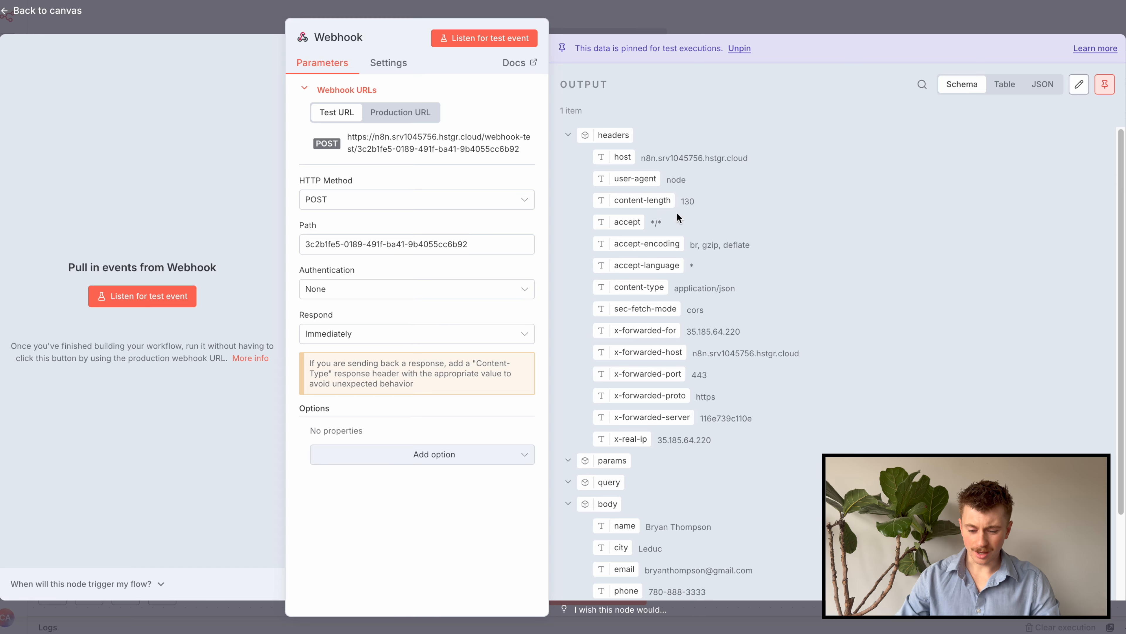
{"action": "scroll", "coordinate": [683, 236], "scroll_direction": "down", "scroll_amount": 3}
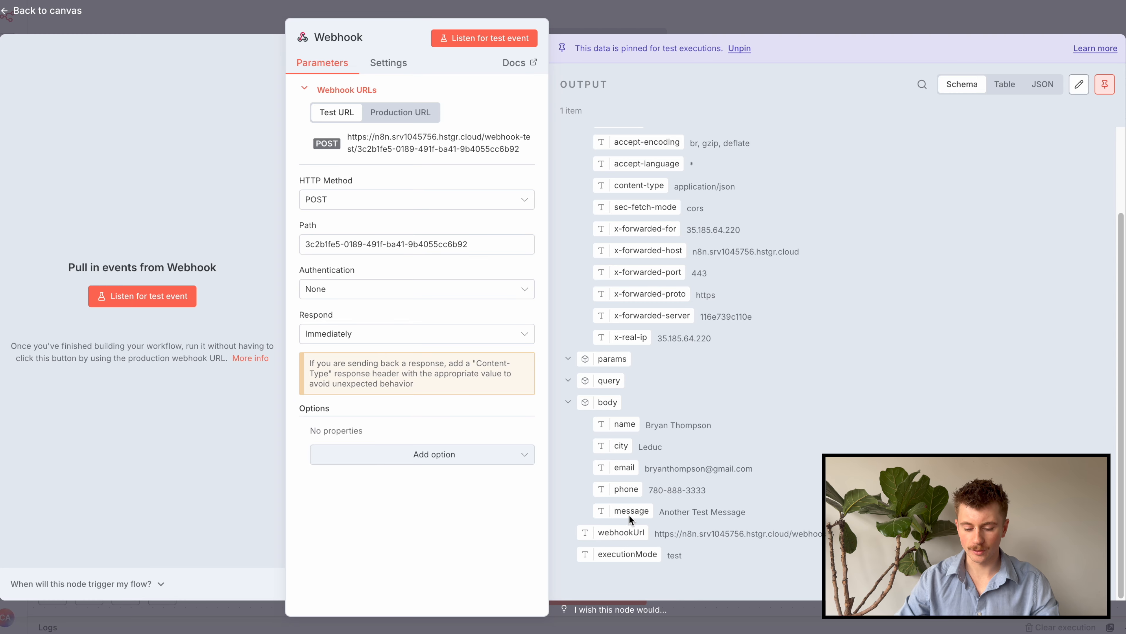
{"action": "scroll", "coordinate": [627, 555], "scroll_direction": "up", "scroll_amount": 1}
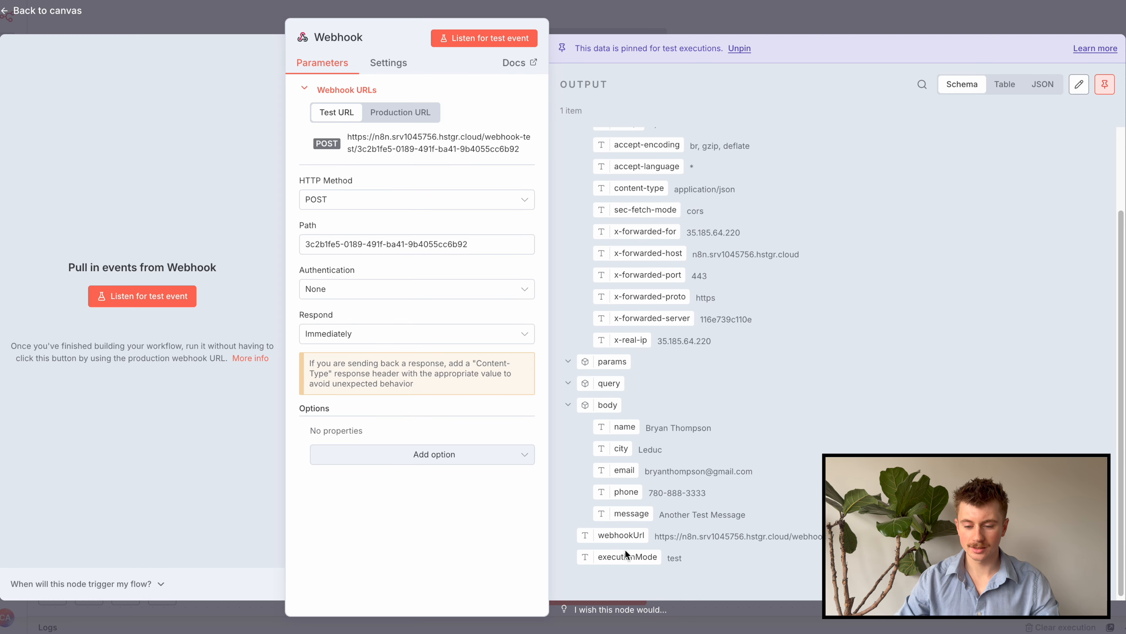
{"action": "left_click", "coordinate": [701, 14]}
Add an Edit Fields (Set) node after the Webhook, keeping Manual Mapping mode
{"action": "left_click", "coordinate": [616, 321]}
{"action": "type", "text": "set"}
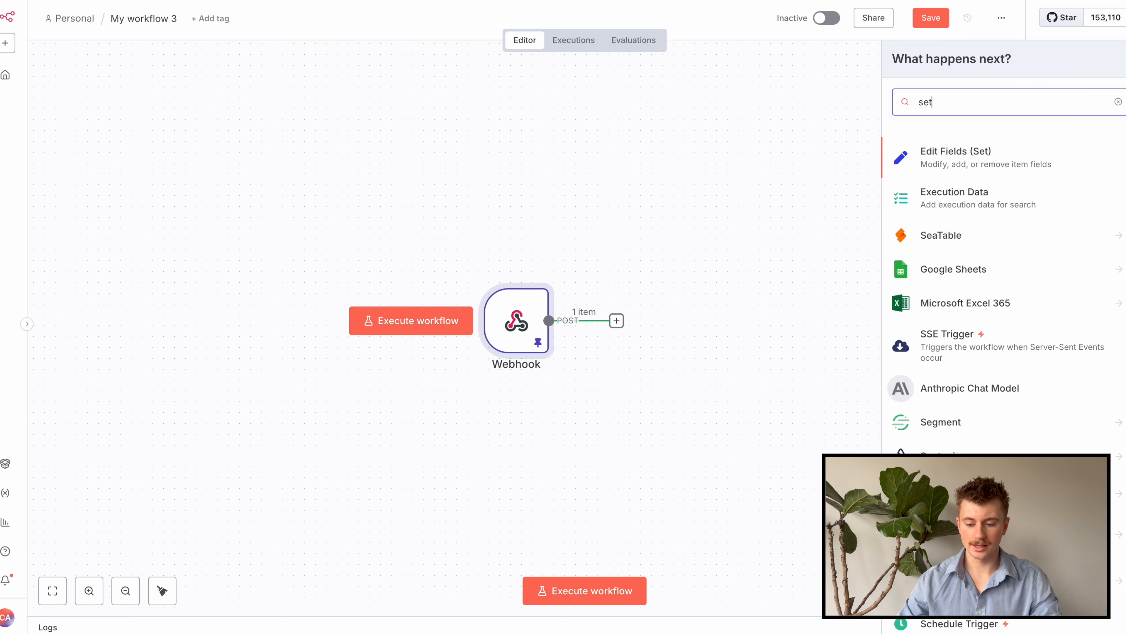
{"action": "left_click", "coordinate": [977, 151]}
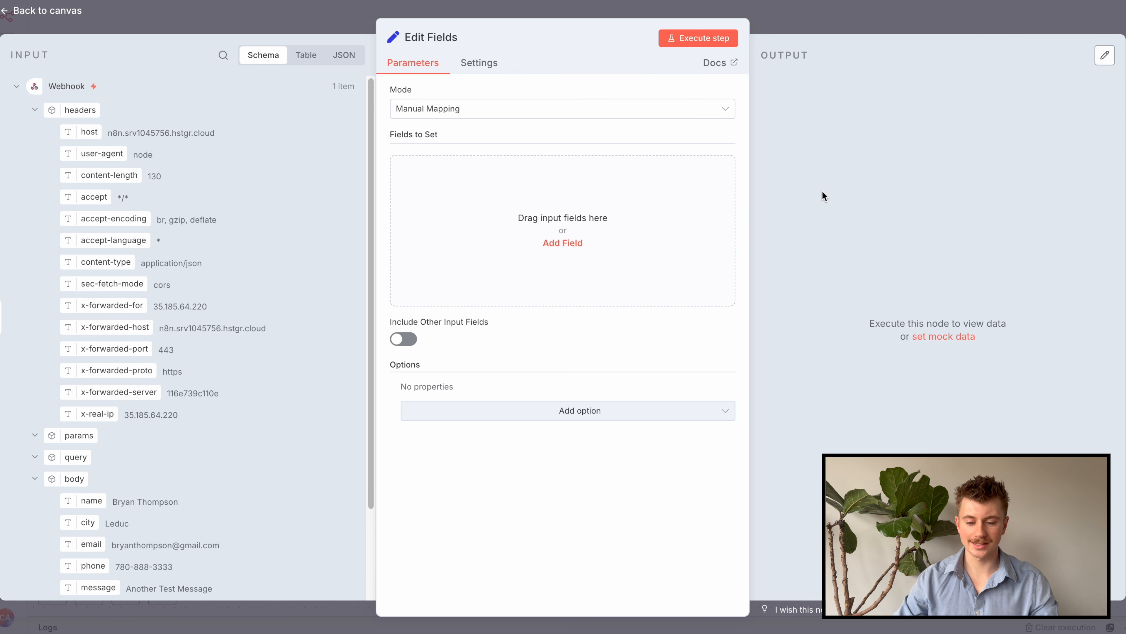
{"action": "left_click", "coordinate": [566, 111]}
{"action": "left_click", "coordinate": [545, 147]}
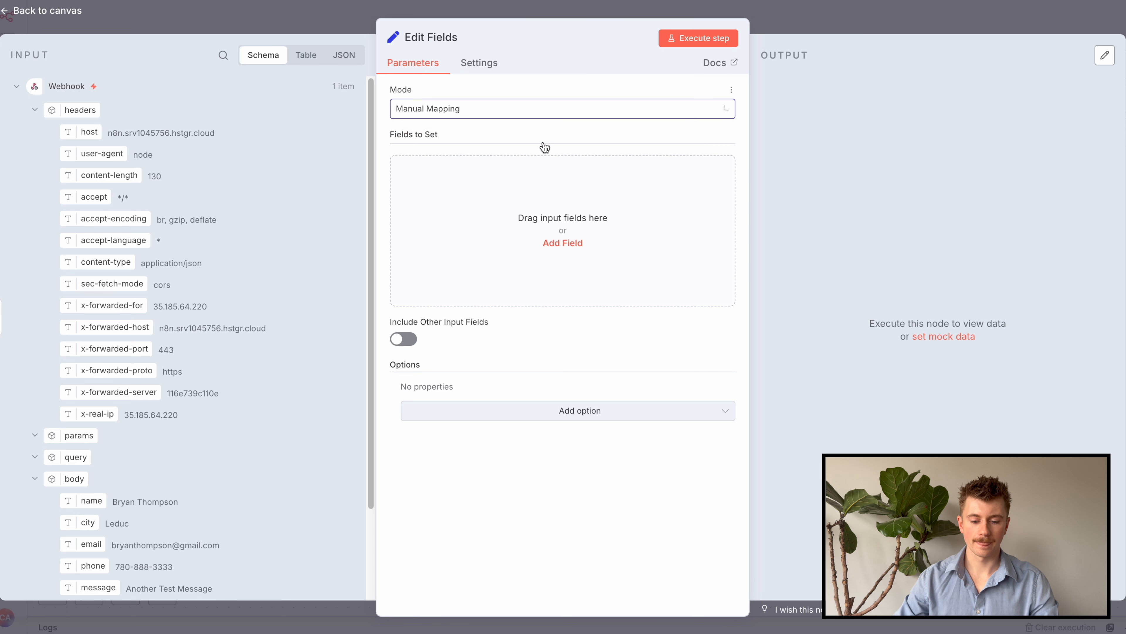
Add name and city fields mapped to the webhook body's name and city
{"action": "left_click", "coordinate": [563, 243]}
{"action": "left_click", "coordinate": [467, 170]}
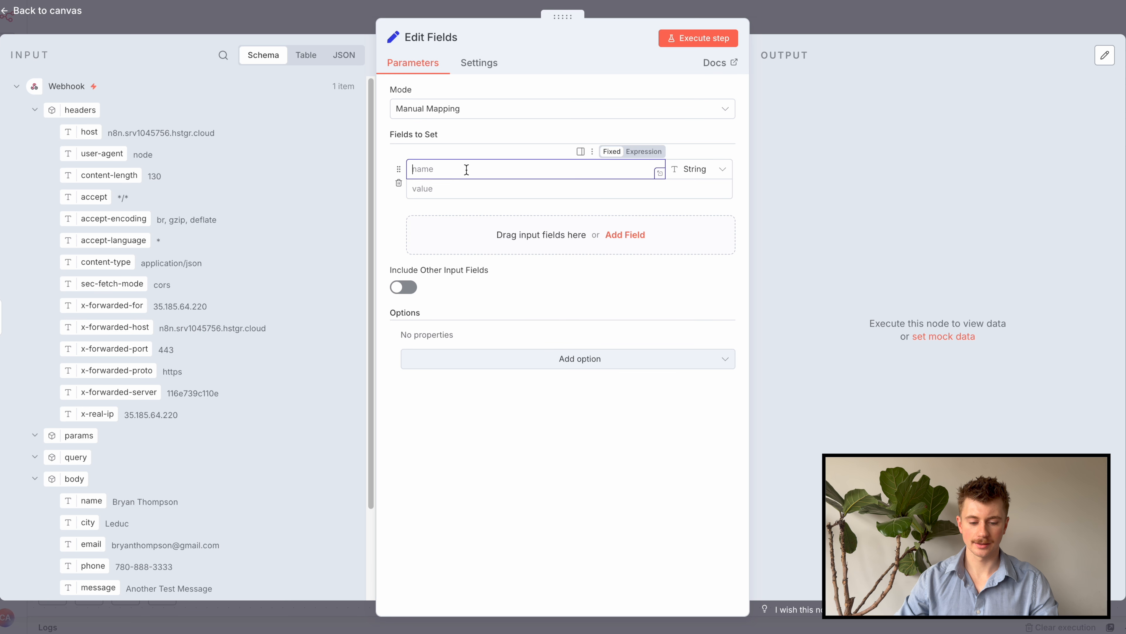
{"action": "type", "text": "name"}
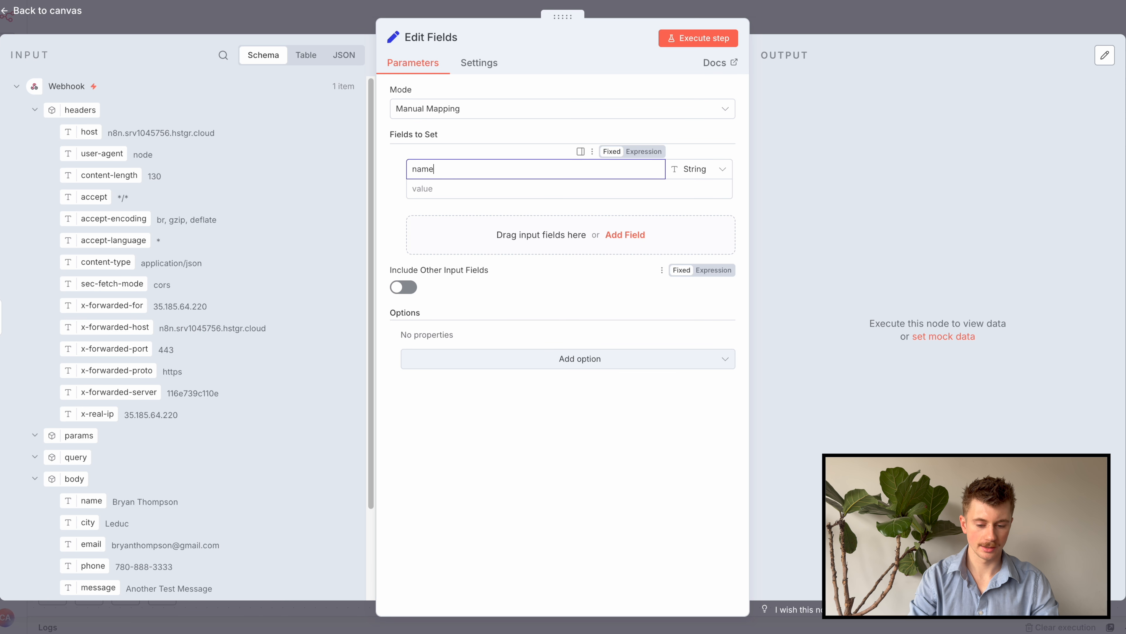
{"action": "left_click_drag", "start_coordinate": [91, 500], "coordinate": [468, 190]}
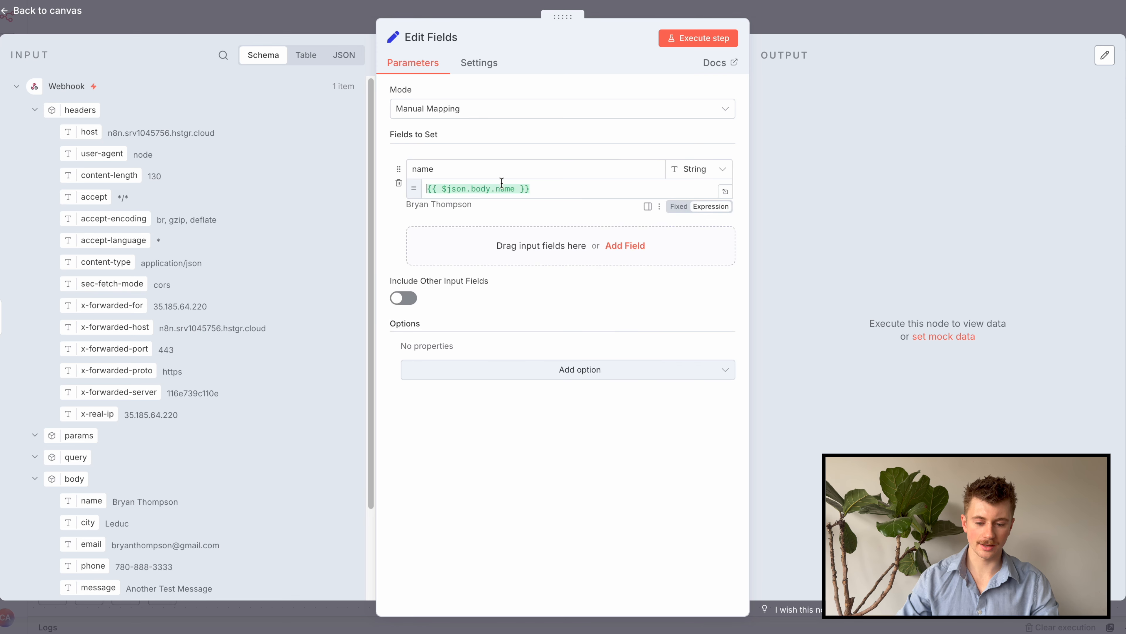
{"action": "left_click", "coordinate": [521, 256]}
{"action": "scroll", "coordinate": [260, 442], "scroll_direction": "down", "scroll_amount": 3}
{"action": "left_click", "coordinate": [484, 233]}
{"action": "type", "text": "city"}
{"action": "key", "text": "Tab"}
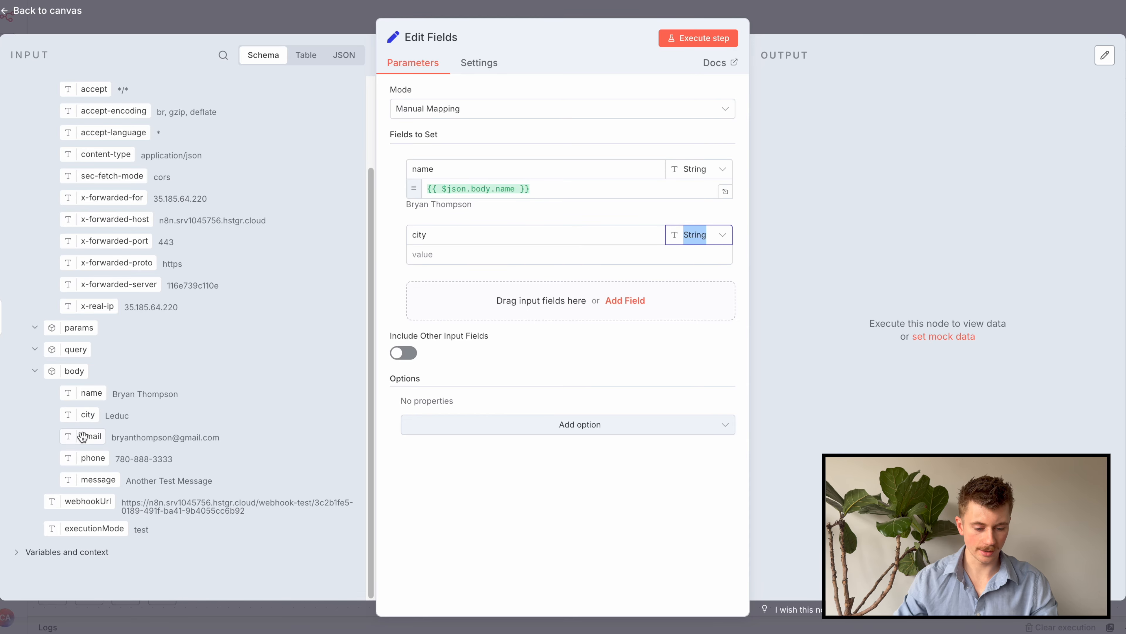
{"action": "left_click_drag", "start_coordinate": [84, 418], "coordinate": [454, 254]}
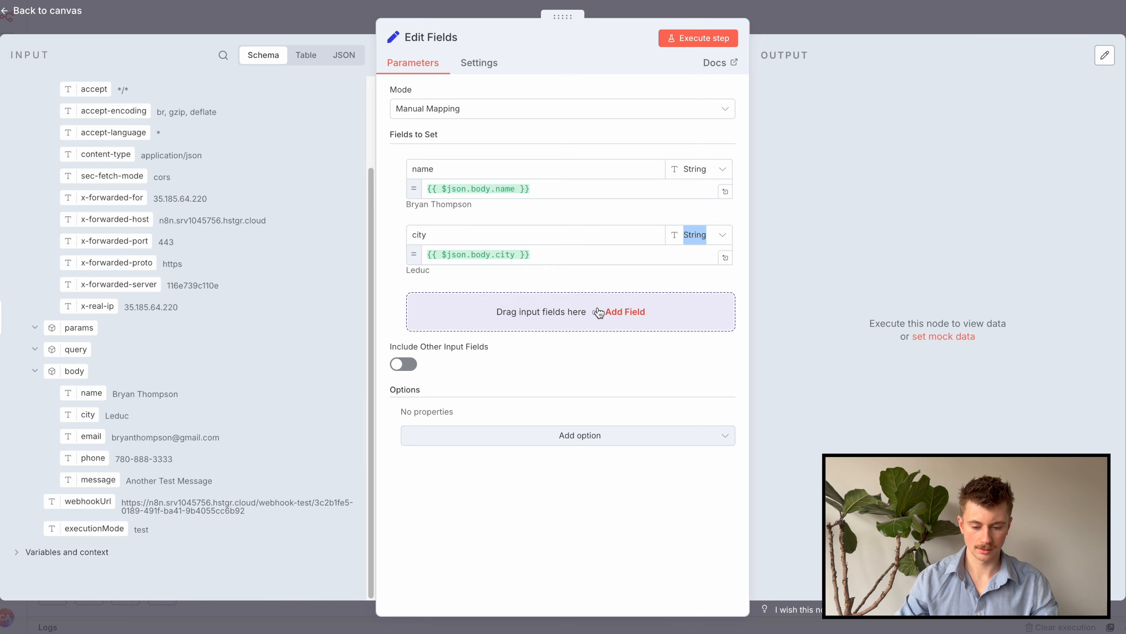
Add email and phone fields mapped to the body's email and phone
{"action": "left_click", "coordinate": [616, 312]}
{"action": "left_click", "coordinate": [527, 304]}
{"action": "type", "text": "email"}
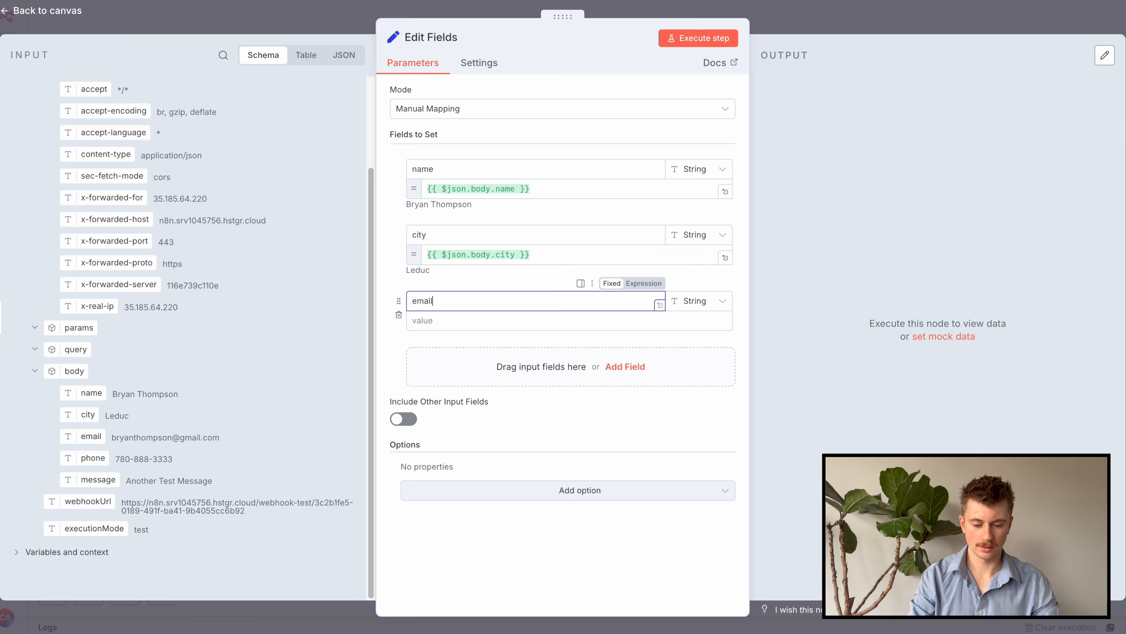
{"action": "key", "text": "Tab"}
{"action": "left_click_drag", "start_coordinate": [91, 435], "coordinate": [460, 322]}
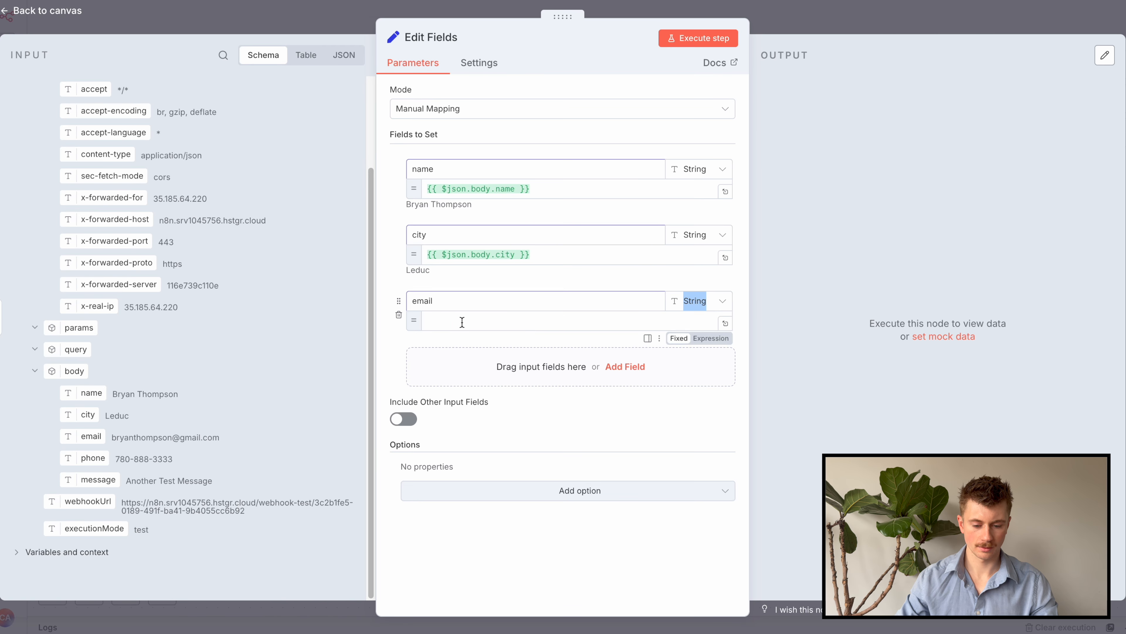
{"action": "left_click", "coordinate": [623, 375]}
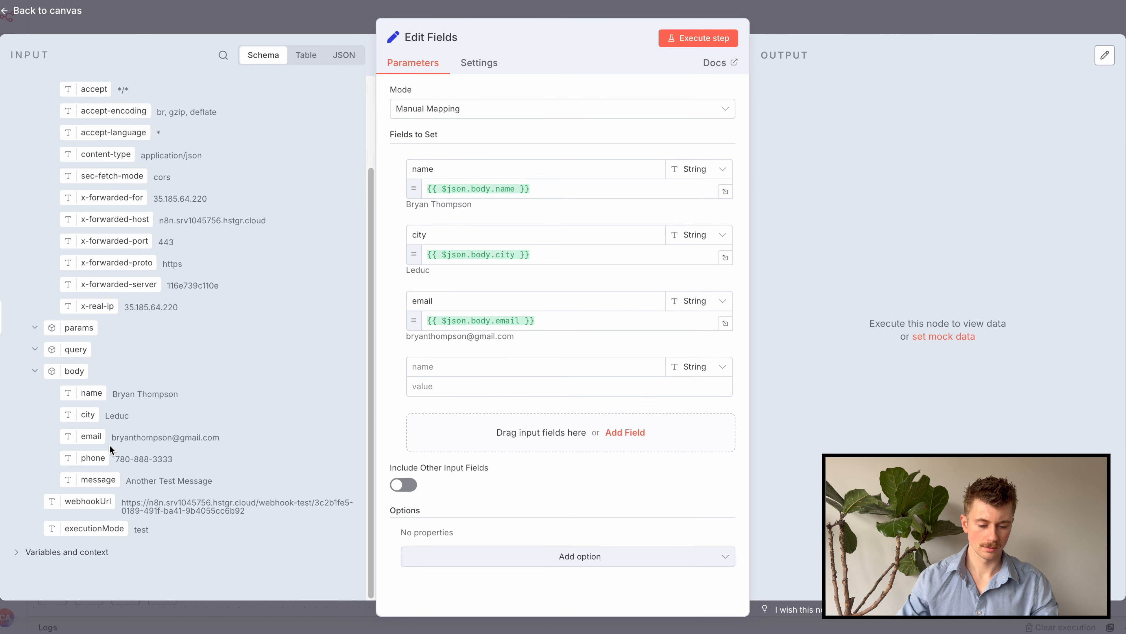
{"action": "left_click", "coordinate": [498, 355]}
{"action": "type", "text": "phone"}
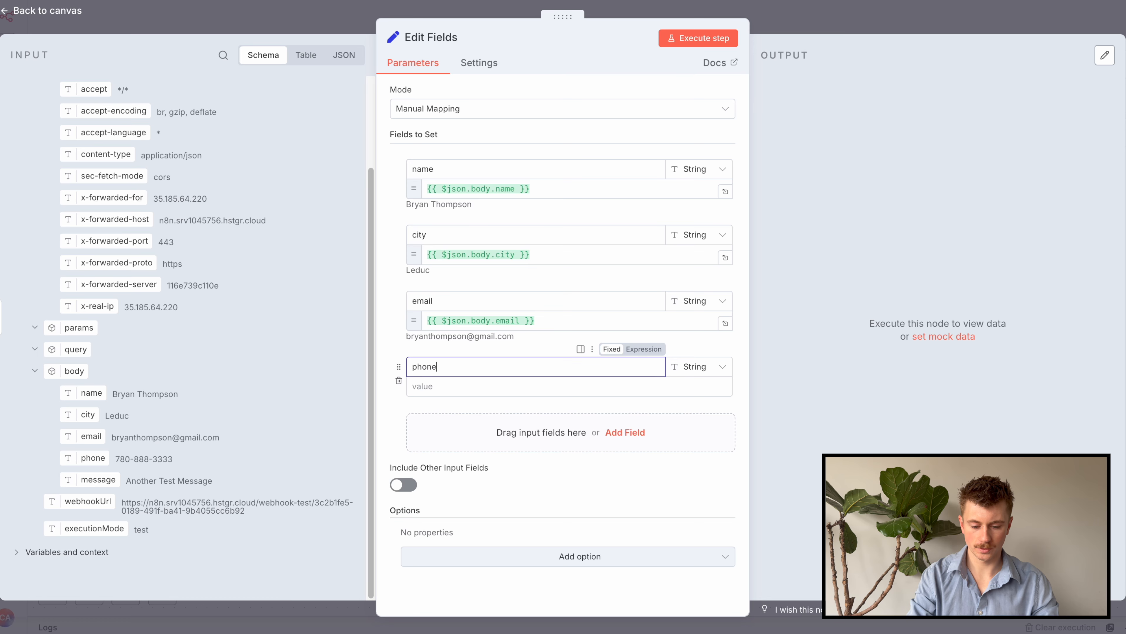
{"action": "left_click_drag", "start_coordinate": [92, 457], "coordinate": [504, 390]}
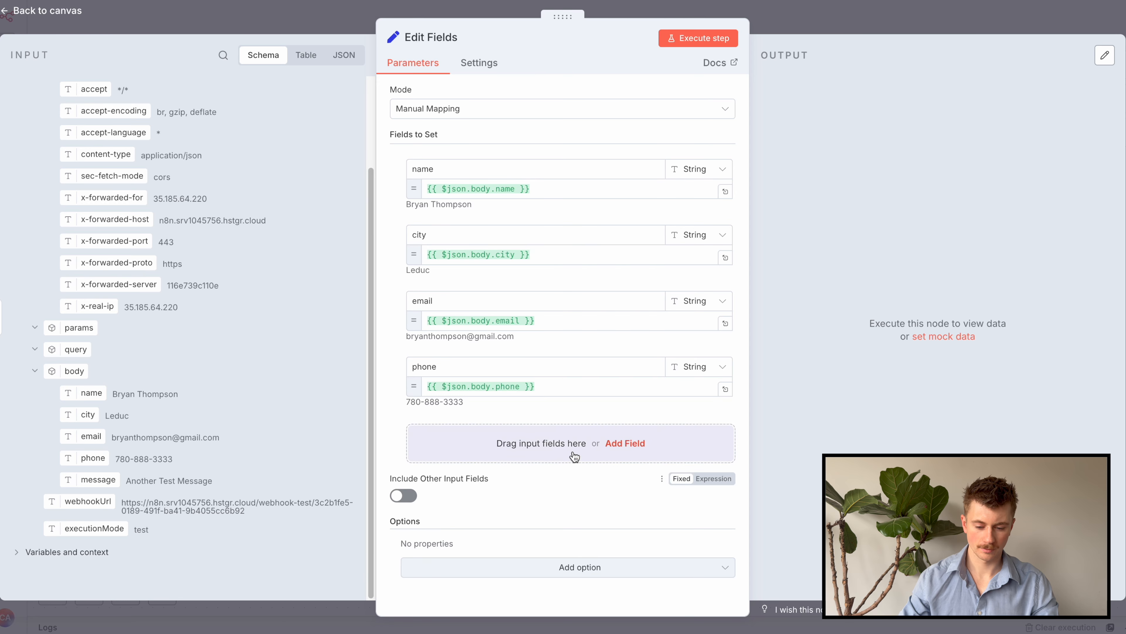
Add a message field whose value is mapped to body.message
{"action": "left_click", "coordinate": [625, 443]}
{"action": "left_click_drag", "start_coordinate": [114, 485], "coordinate": [488, 452]}
{"action": "left_click", "coordinate": [443, 431]}
{"action": "type", "text": "message"}
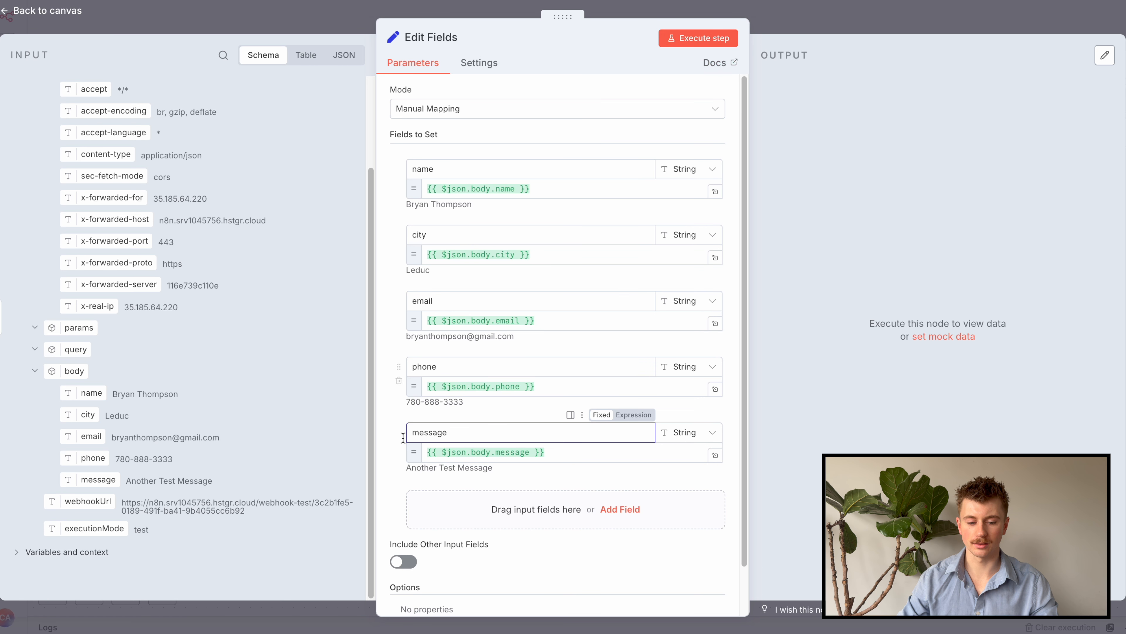
{"action": "scroll", "coordinate": [251, 332], "scroll_direction": "up", "scroll_amount": 3}
{"action": "scroll", "coordinate": [150, 262], "scroll_direction": "down", "scroll_amount": 3}
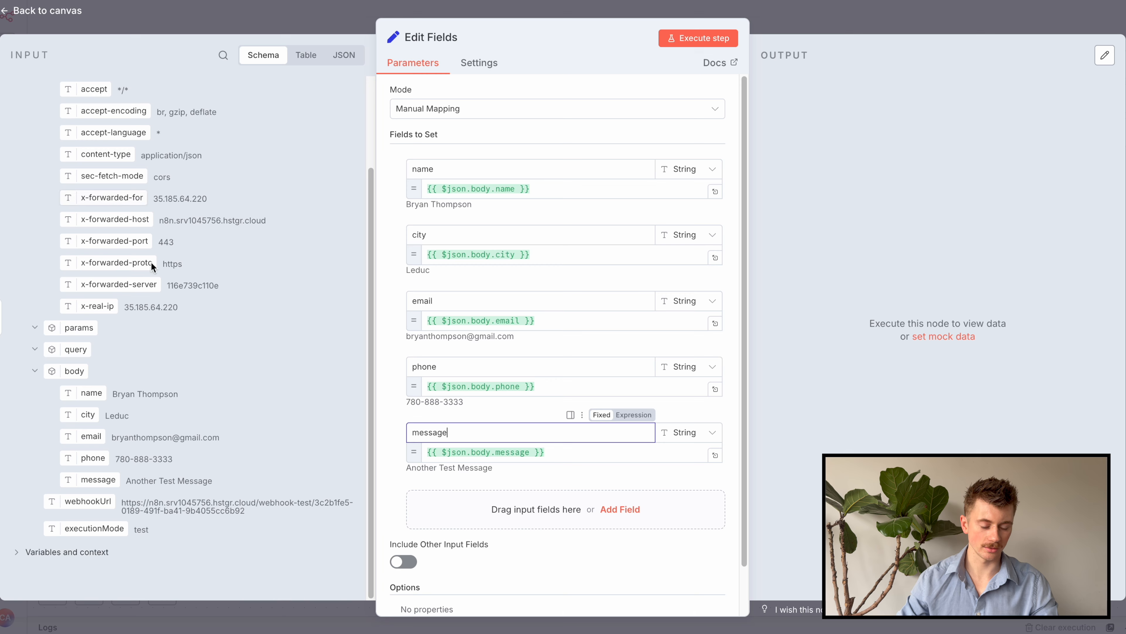
Run the Edit Fields step and pin its five-field output
{"action": "left_click", "coordinate": [718, 44]}
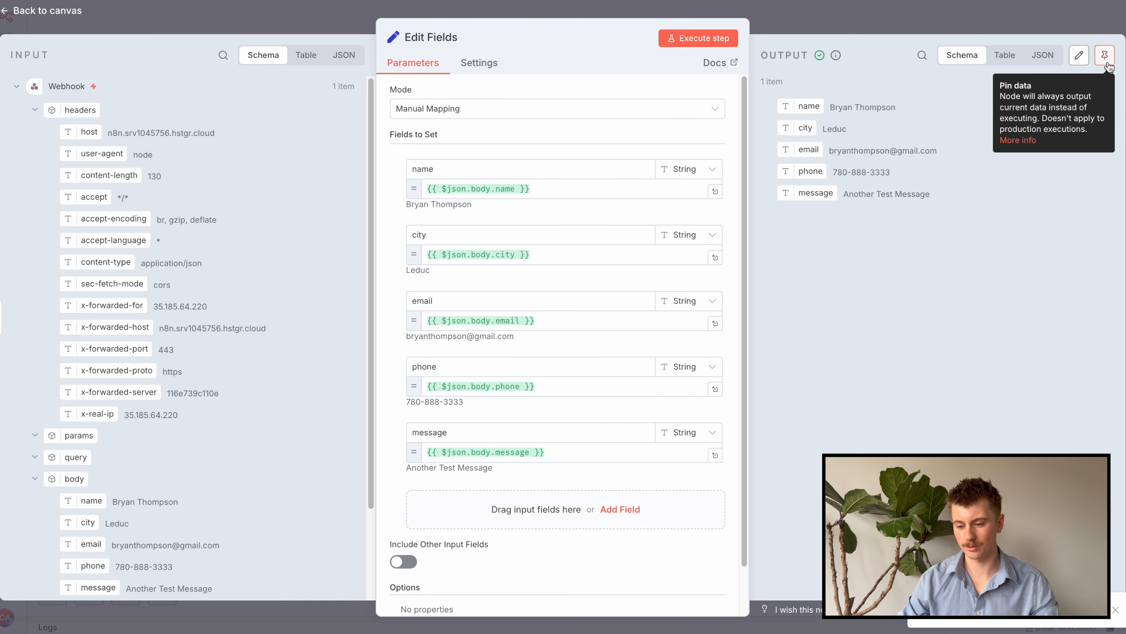
{"action": "left_click", "coordinate": [1105, 55]}
{"action": "left_click", "coordinate": [996, 24]}
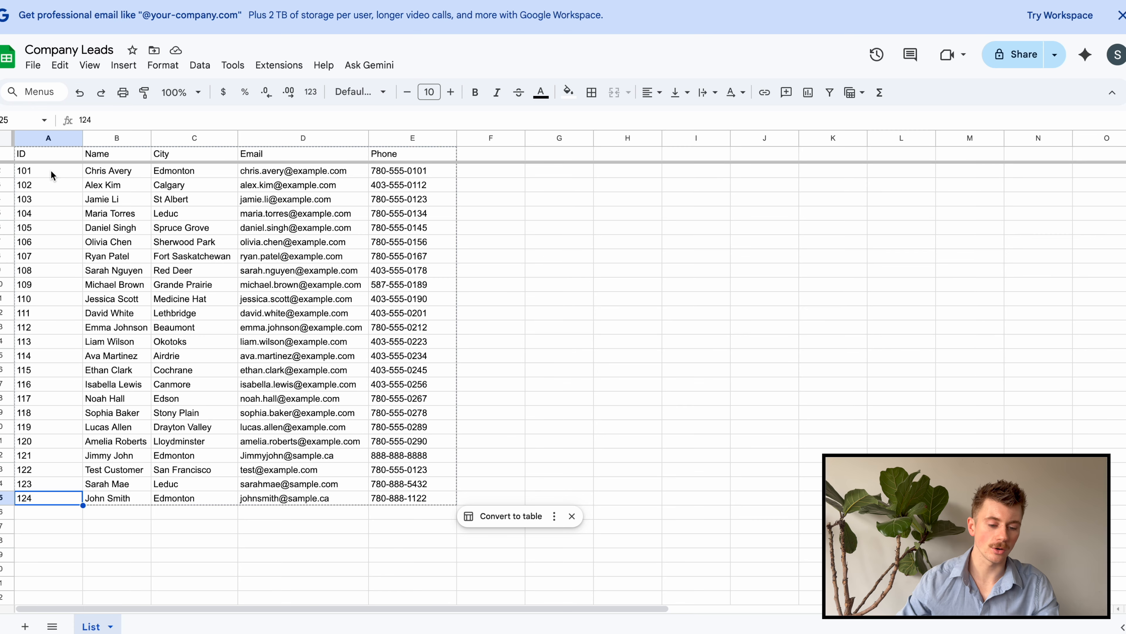
Scroll through the Company Leads sheet to review rows 101–124
{"action": "scroll", "coordinate": [68, 480], "scroll_direction": "down", "scroll_amount": 1}
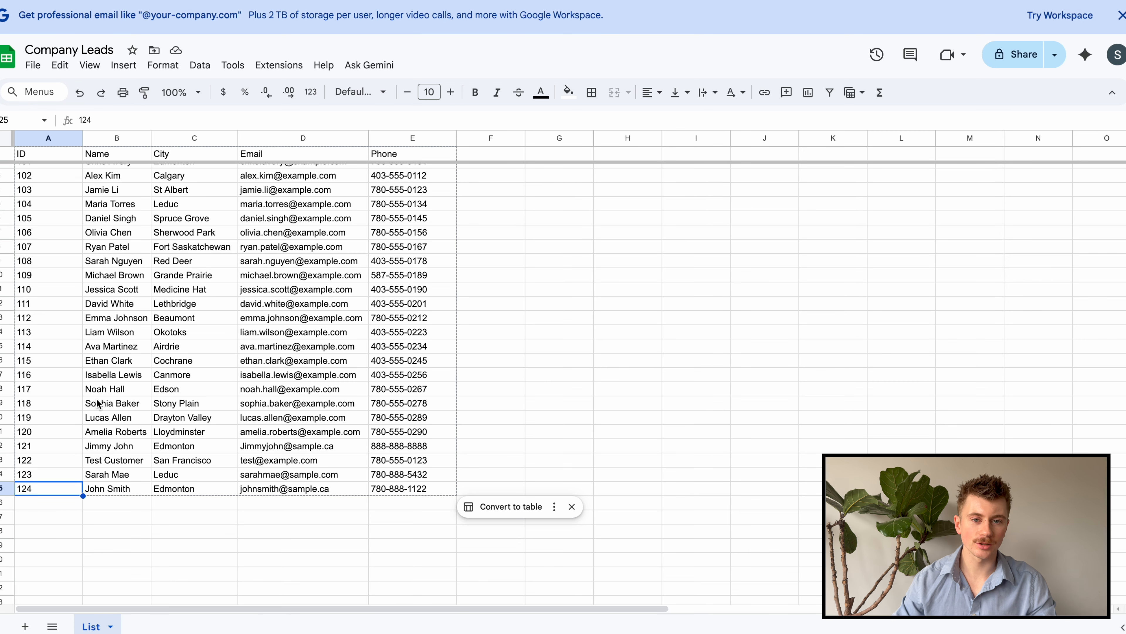
{"action": "scroll", "coordinate": [80, 426], "scroll_direction": "down", "scroll_amount": 10}
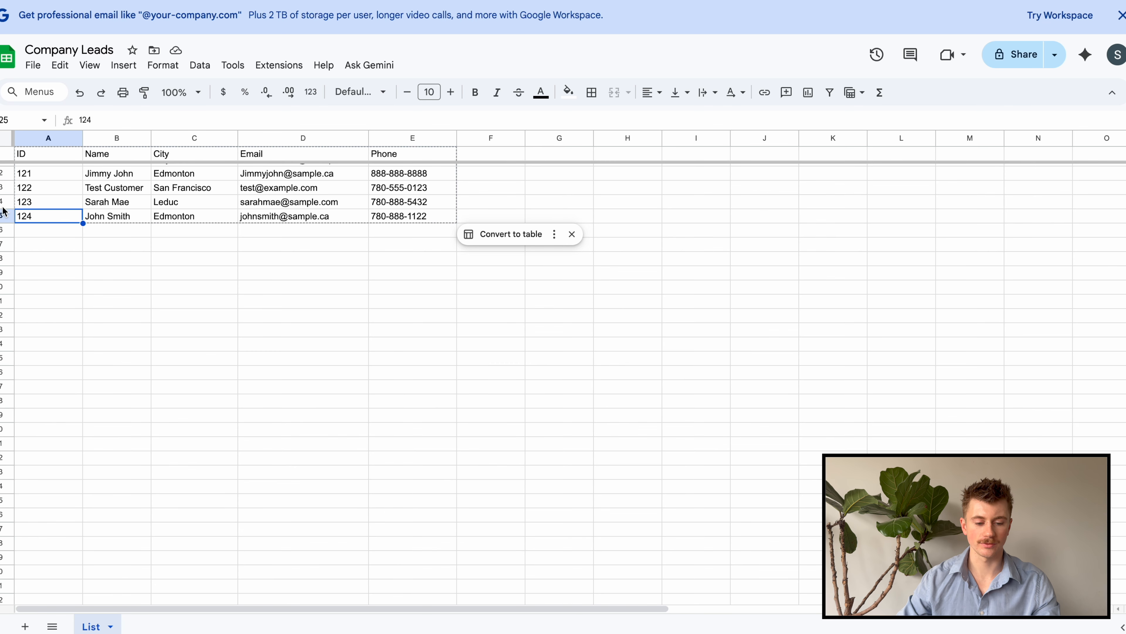
{"action": "scroll", "coordinate": [99, 250], "scroll_direction": "up", "scroll_amount": 10}
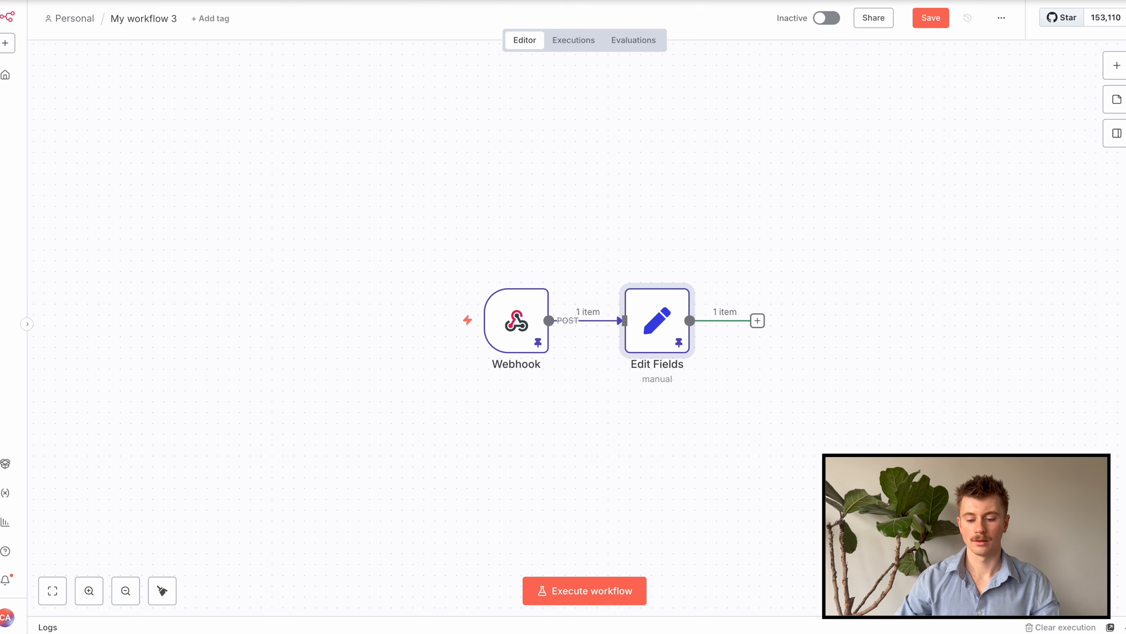
Add a Google Sheets 'Get row(s) in sheet' node connected after Edit Fields
{"action": "left_click_drag", "start_coordinate": [576, 166], "coordinate": [281, 171]}
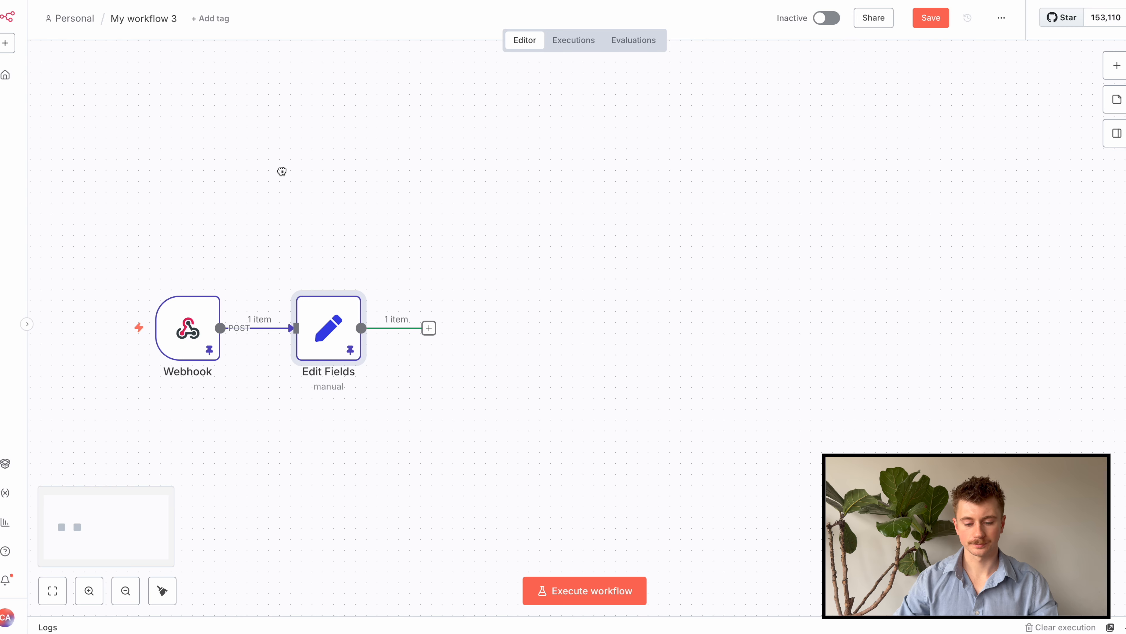
{"action": "left_click_drag", "start_coordinate": [362, 328], "coordinate": [469, 155]}
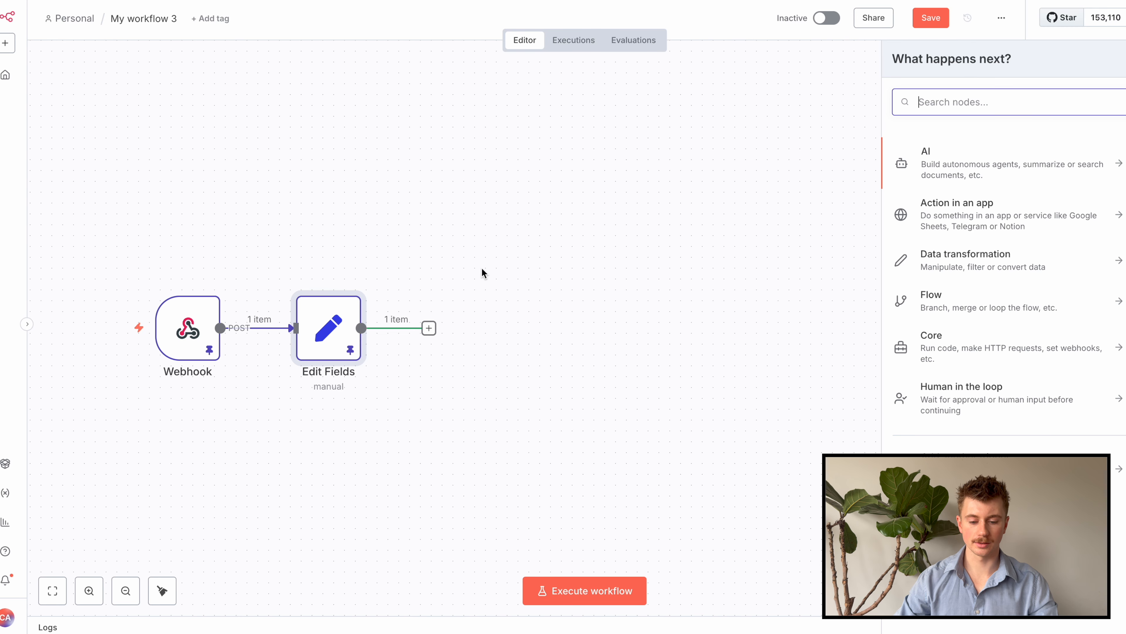
{"action": "type", "text": "sheet"}
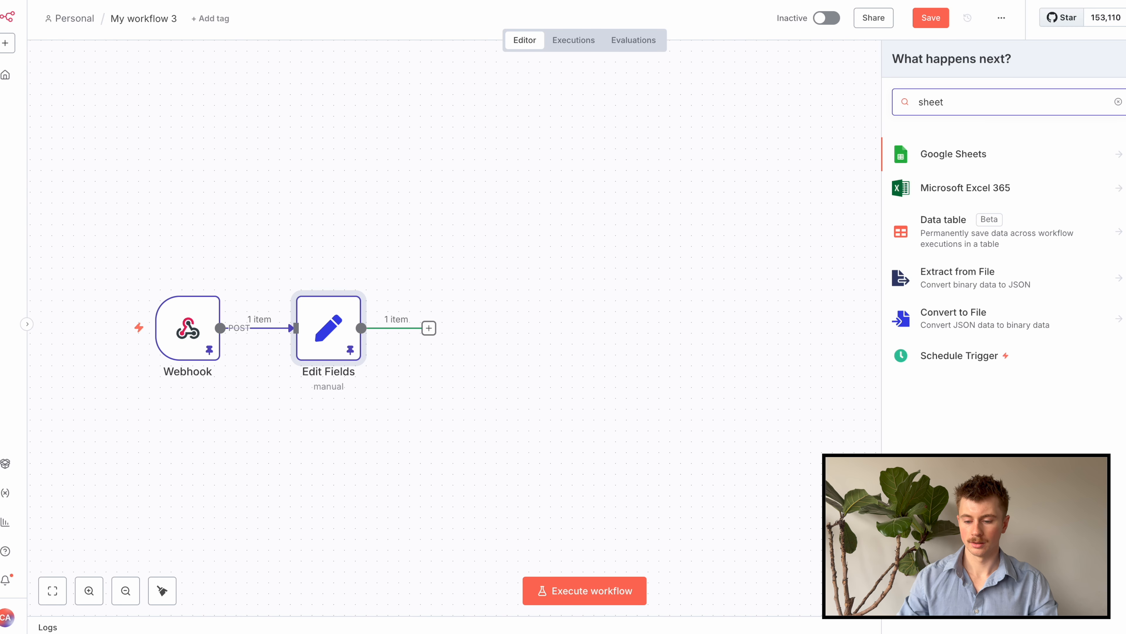
{"action": "left_click", "coordinate": [1015, 147]}
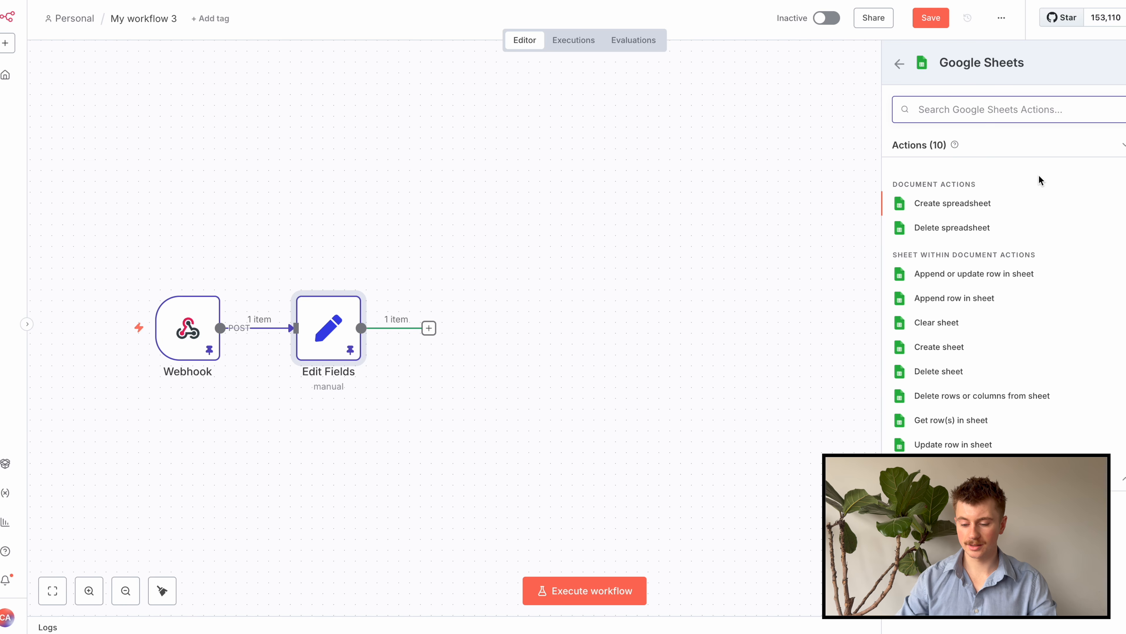
{"action": "left_click", "coordinate": [978, 420]}
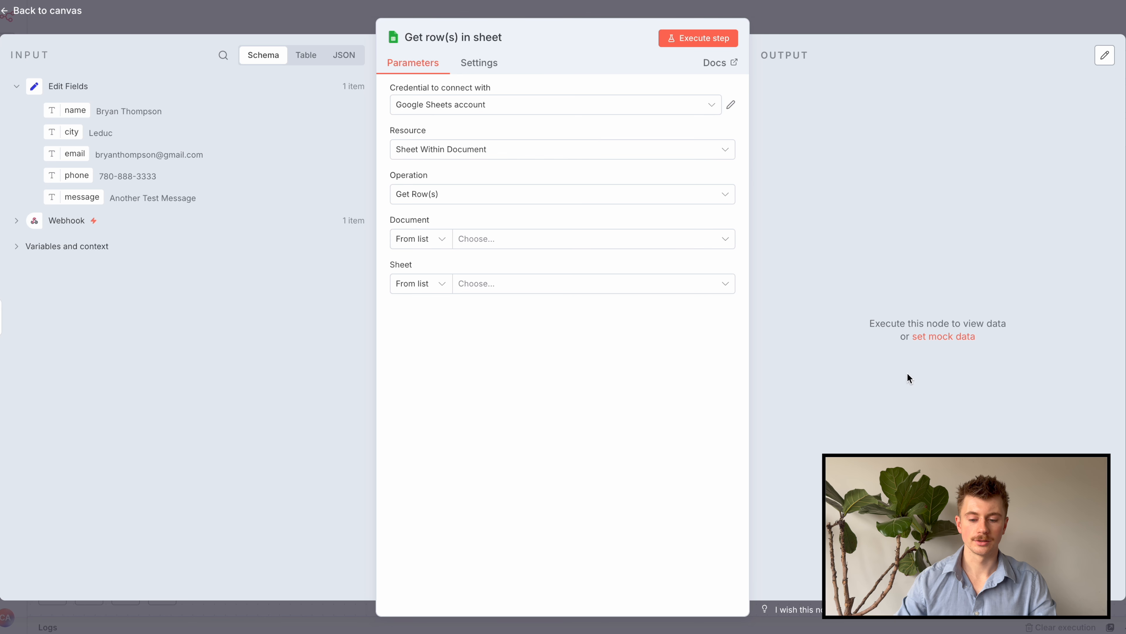
Set the node to the Google Sheets account credential and Sheet Within Document resource
{"action": "left_click", "coordinate": [697, 114]}
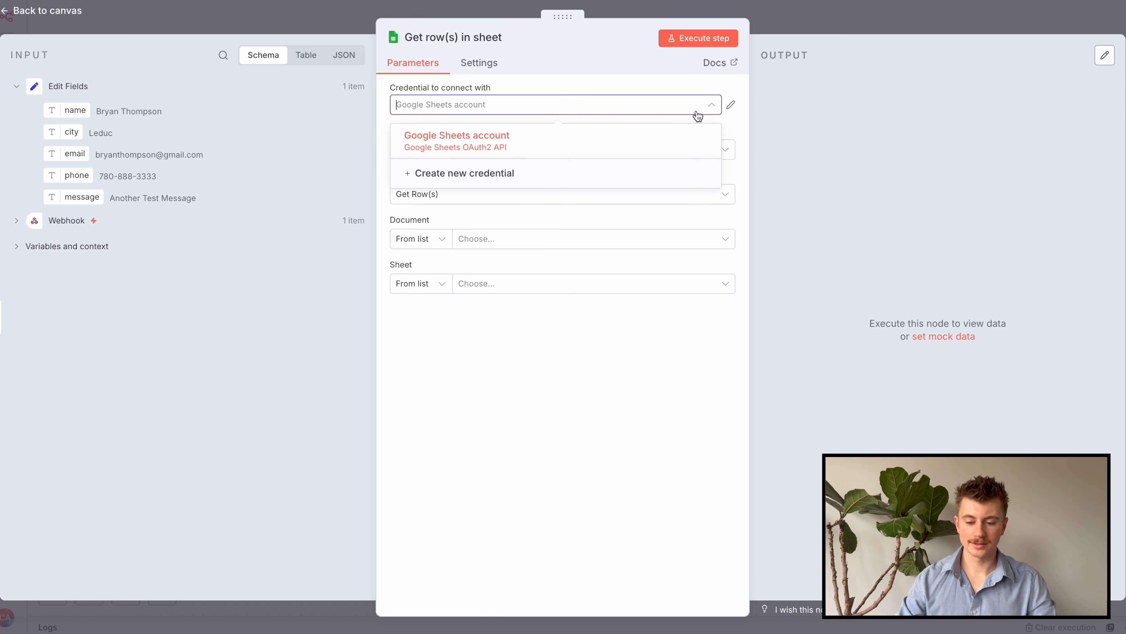
{"action": "left_click", "coordinate": [515, 138]}
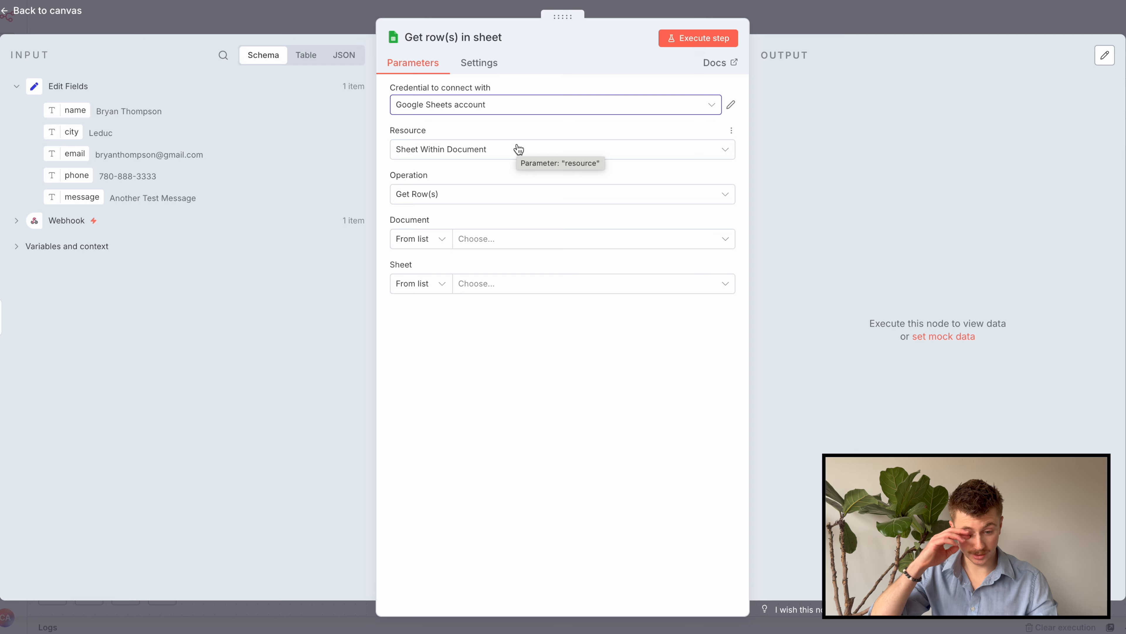
{"action": "left_click", "coordinate": [457, 152]}
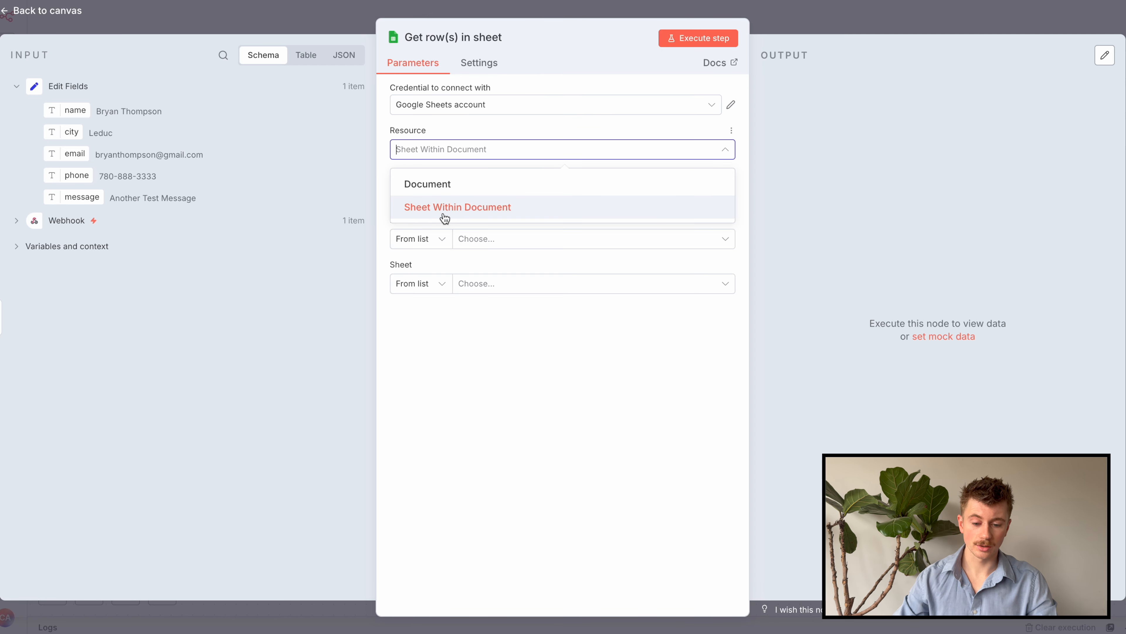
{"action": "left_click", "coordinate": [433, 211]}
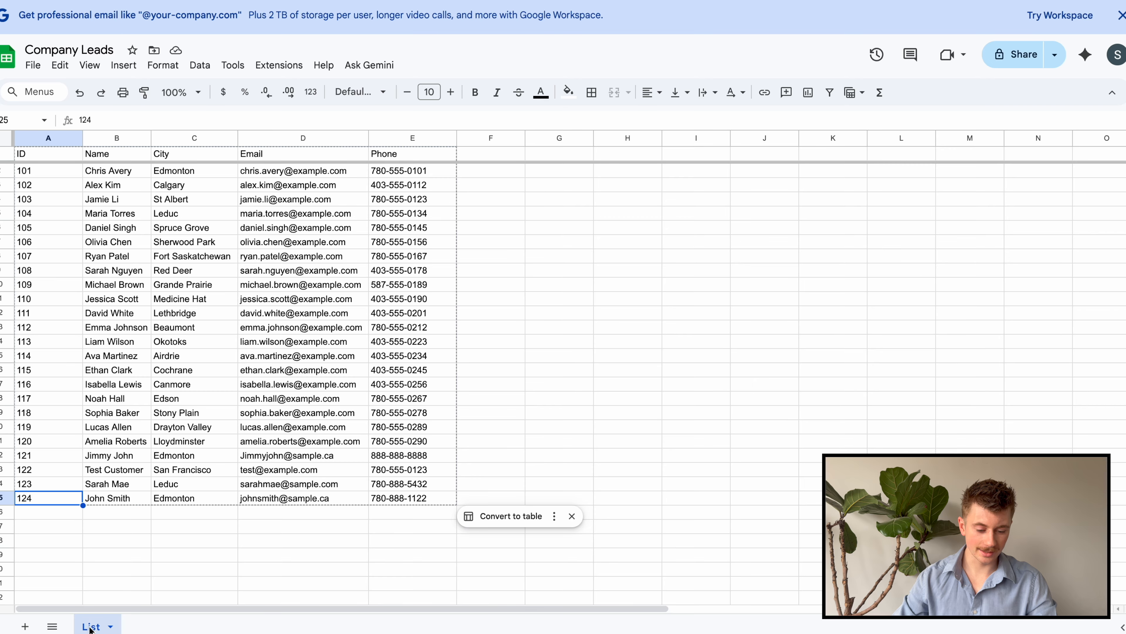
Delete the blank Sheet3 and Sheet2 tabs so only the List sheet remains in Company Leads
{"action": "left_click", "coordinate": [26, 626]}
{"action": "right_click", "coordinate": [202, 626]}
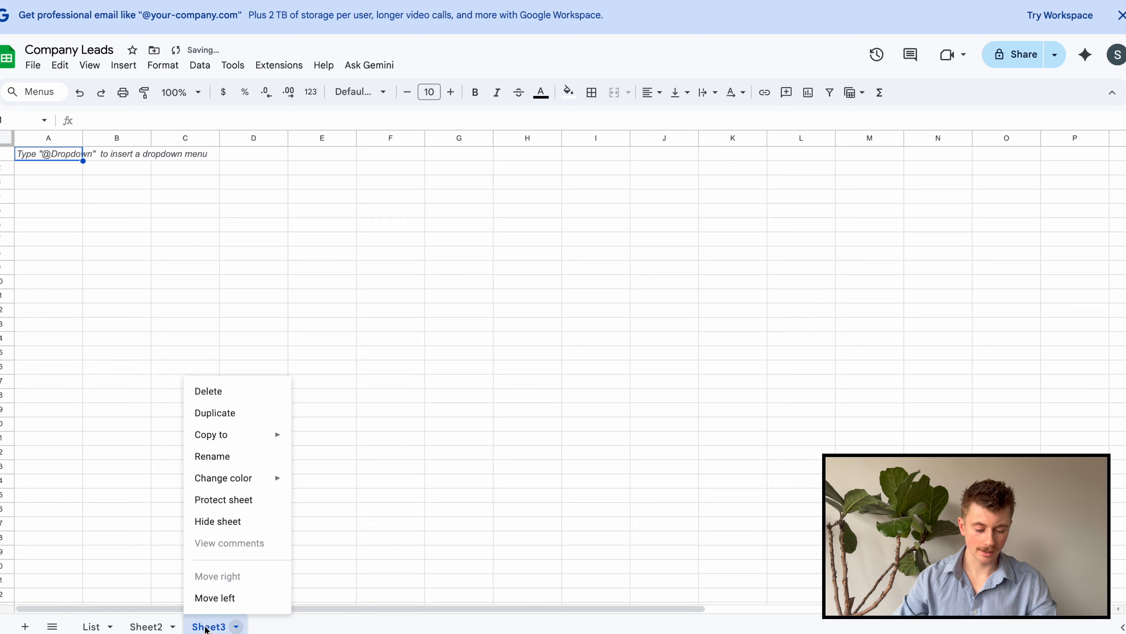
{"action": "left_click", "coordinate": [215, 389]}
{"action": "left_click", "coordinate": [689, 354]}
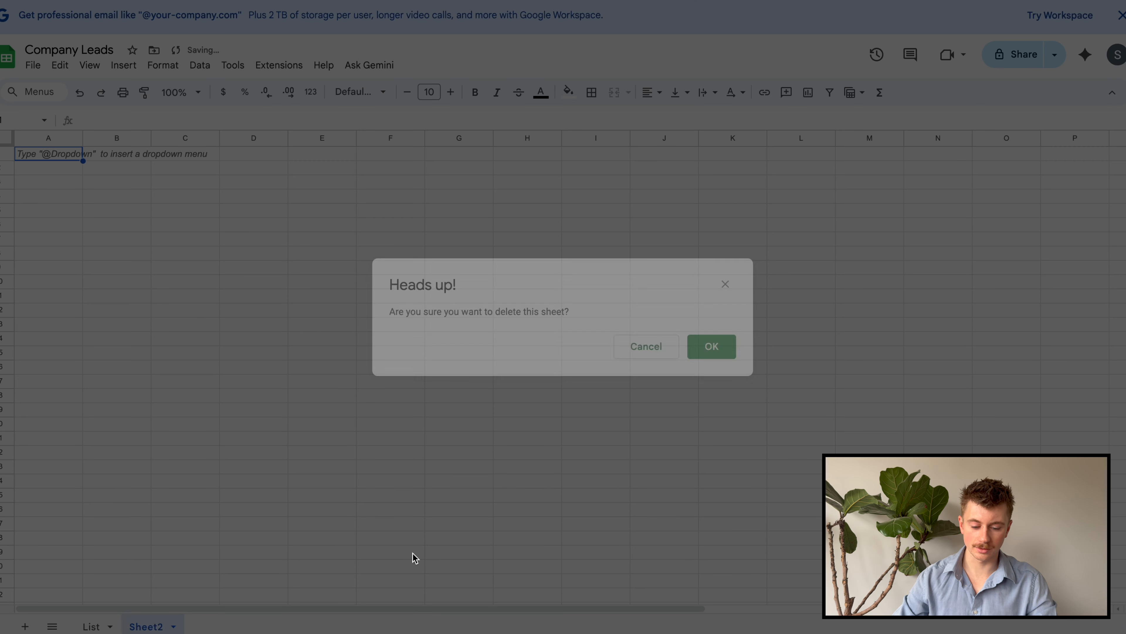
{"action": "right_click", "coordinate": [143, 625]}
{"action": "left_click", "coordinate": [185, 391]}
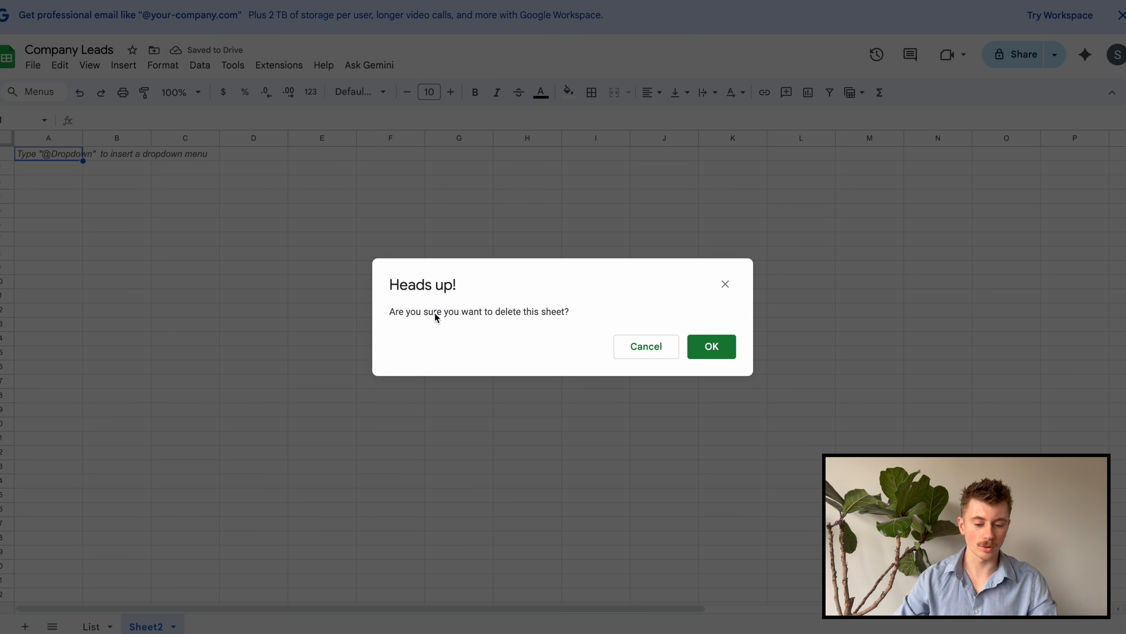
{"action": "left_click", "coordinate": [707, 348]}
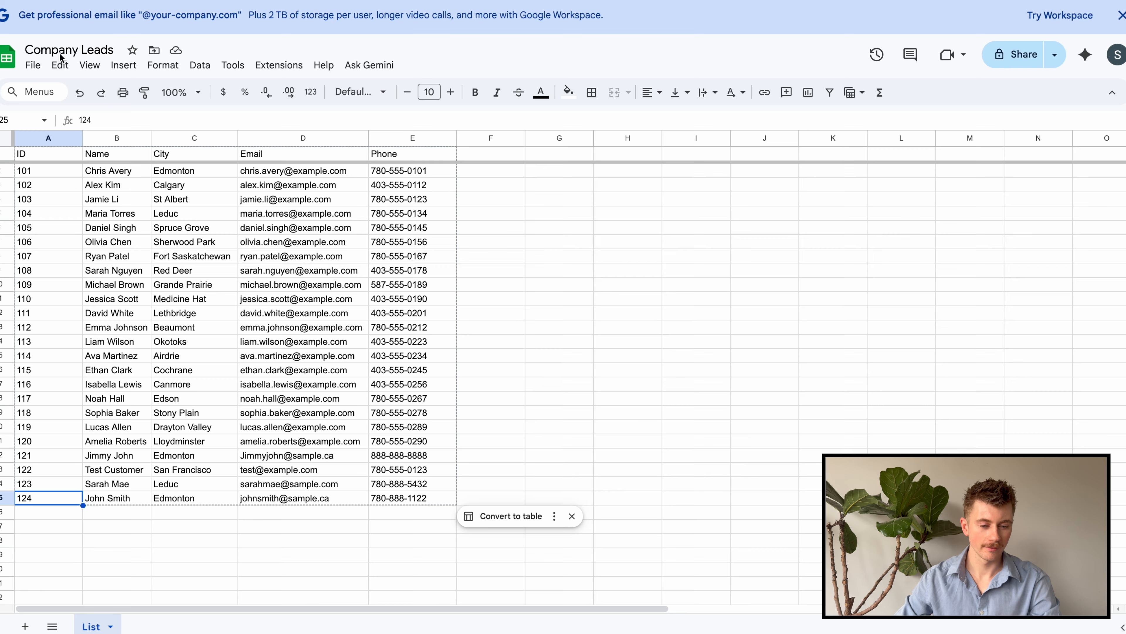
{"action": "left_click", "coordinate": [180, 306]}
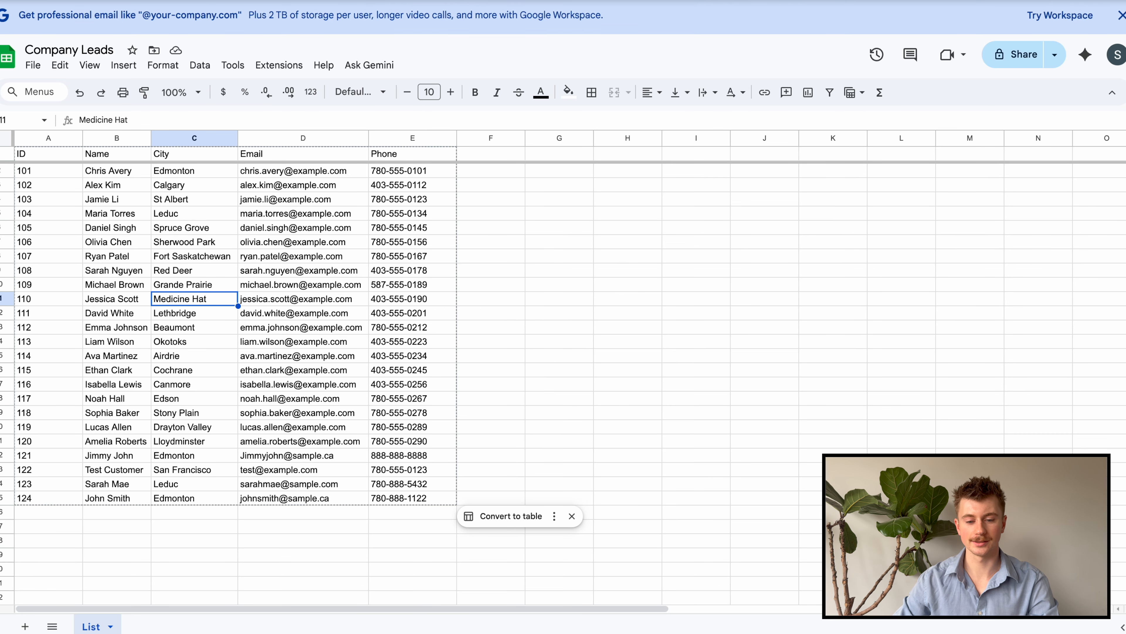
{"action": "left_click", "coordinate": [470, 149]}
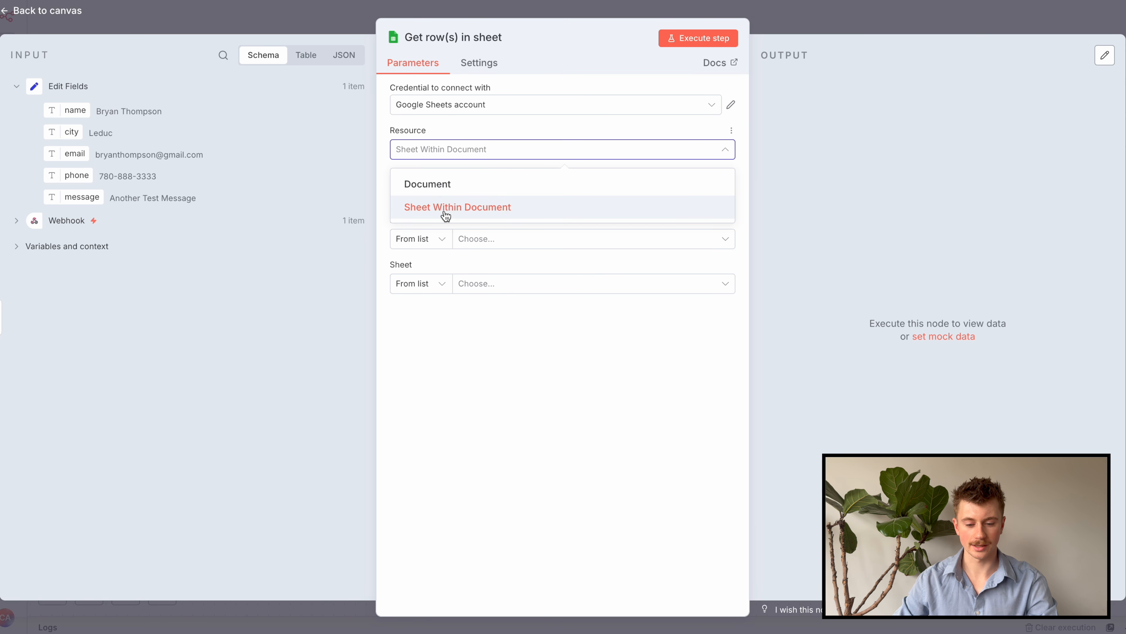
Choose the Company Leads spreadsheet as the Document and List as the Sheet
{"action": "left_click", "coordinate": [446, 215]}
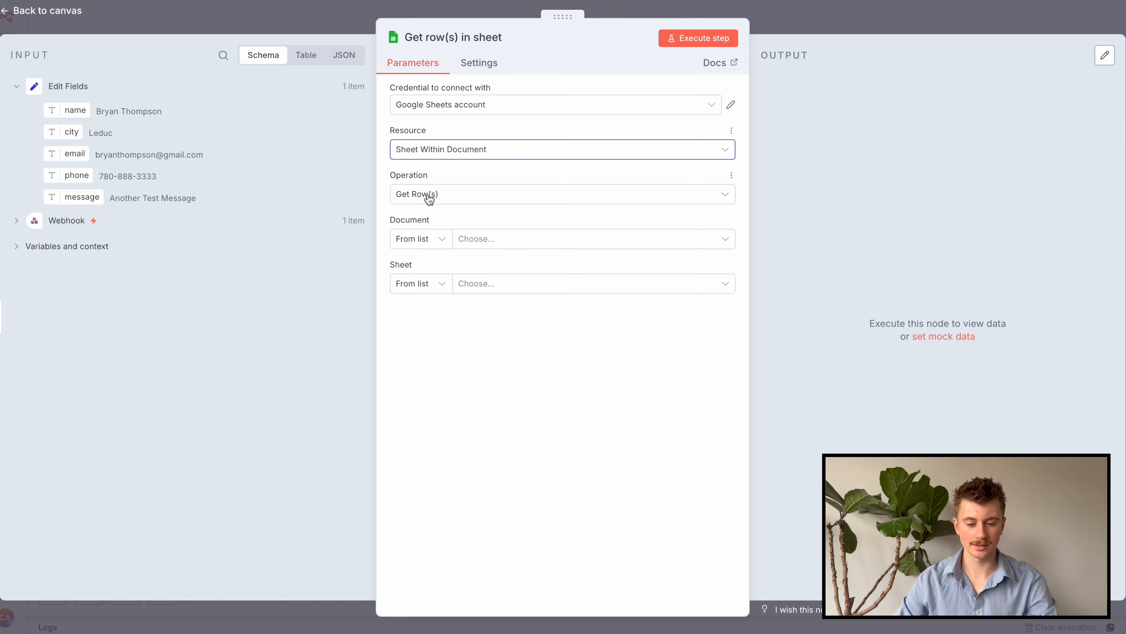
{"action": "left_click", "coordinate": [479, 246]}
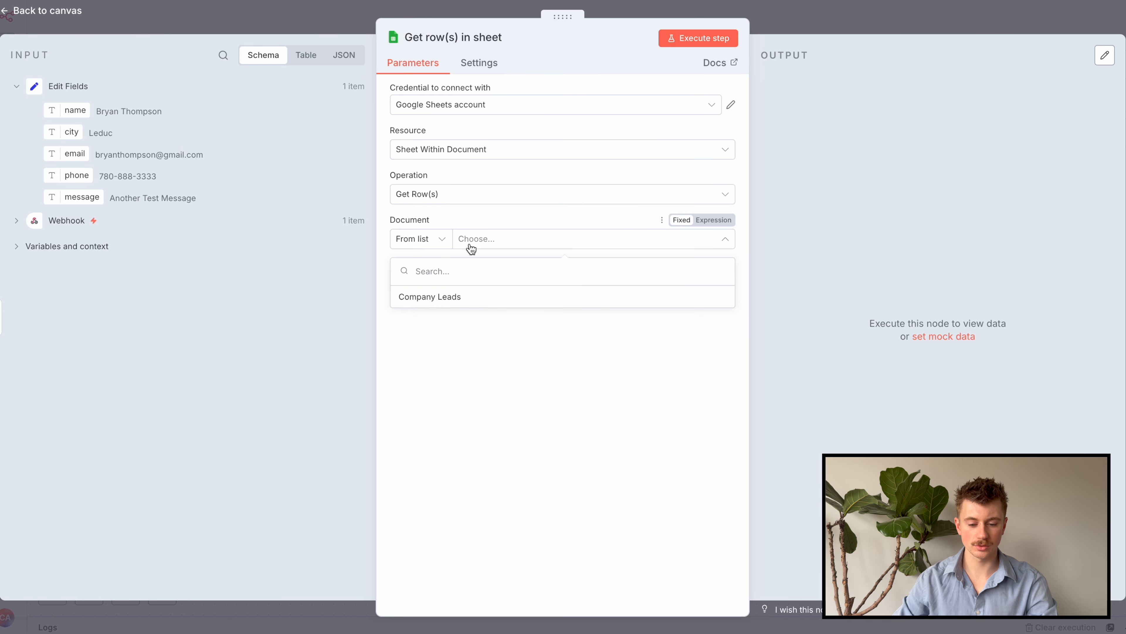
{"action": "left_click", "coordinate": [420, 297]}
{"action": "left_click", "coordinate": [482, 293]}
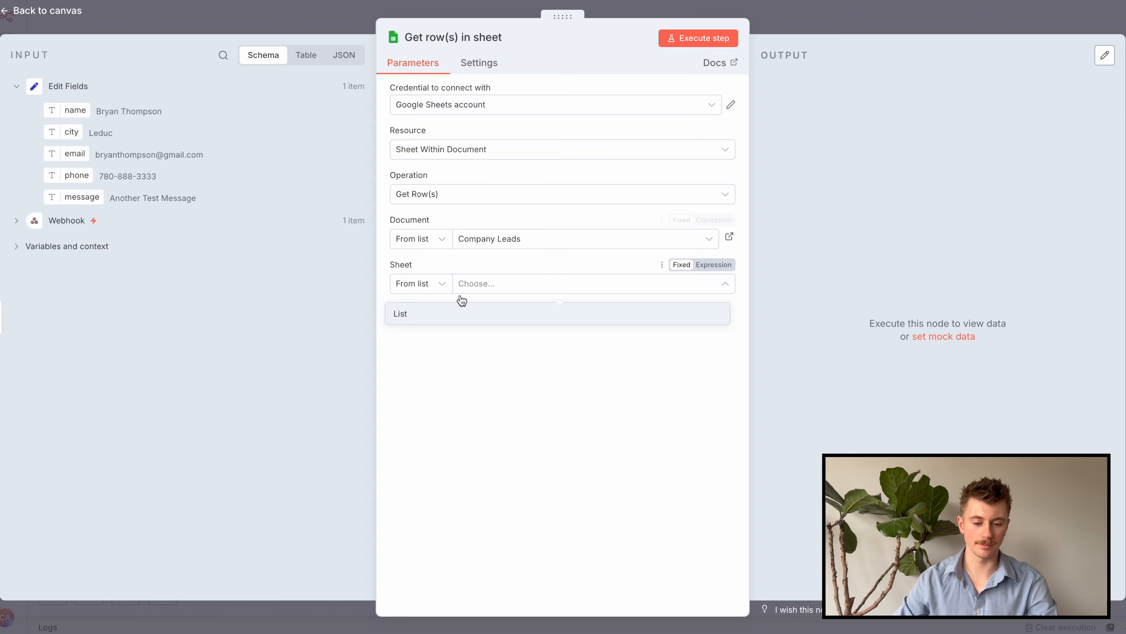
{"action": "left_click", "coordinate": [464, 312]}
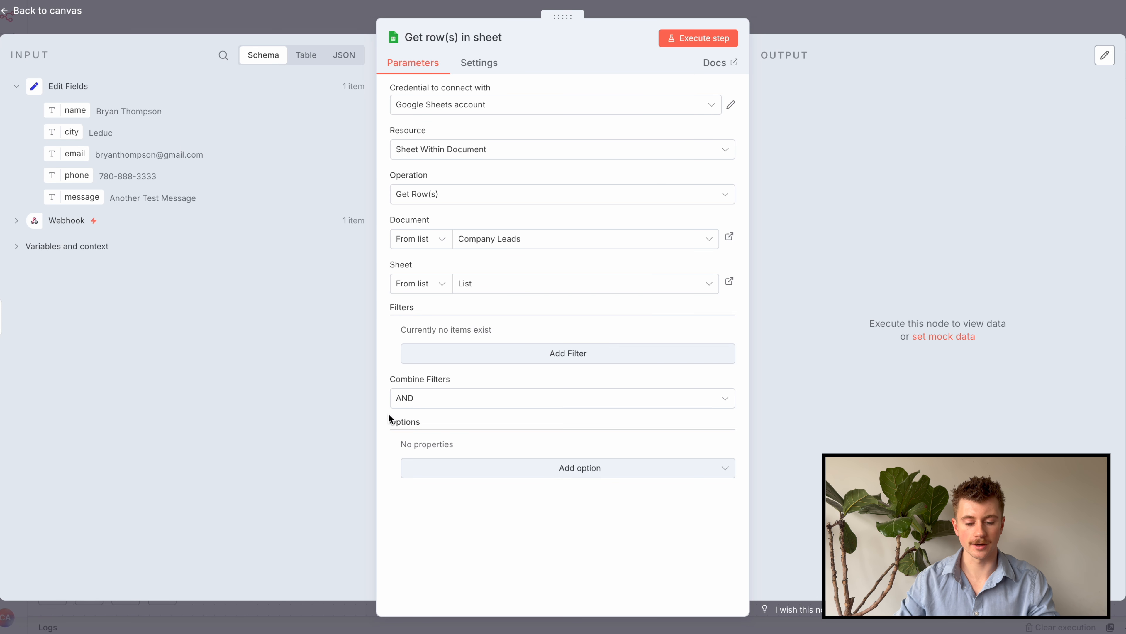
Add a Data Location on Sheet option with Specify Range (A1 Notation) set to A1:A
{"action": "left_click", "coordinate": [444, 477]}
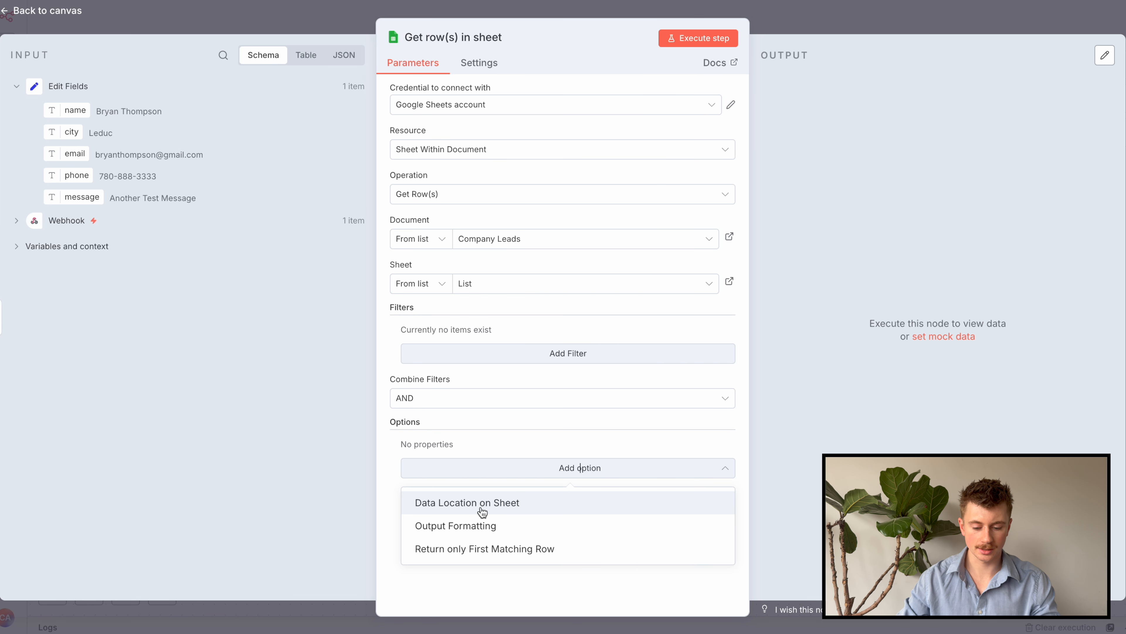
{"action": "left_click", "coordinate": [447, 511]}
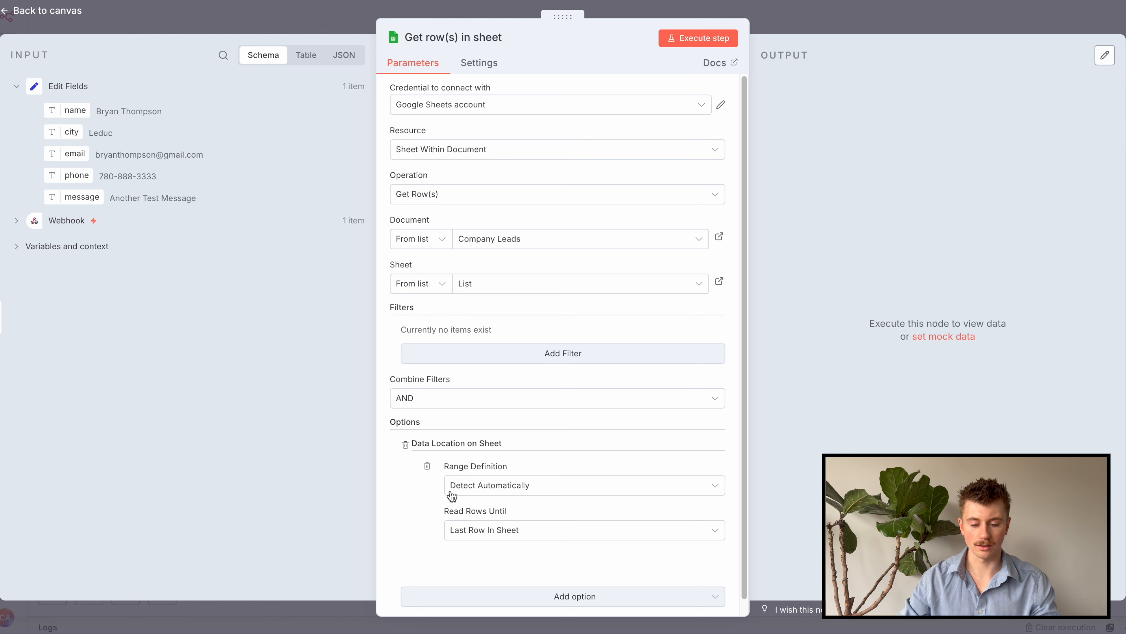
{"action": "left_click", "coordinate": [490, 493]}
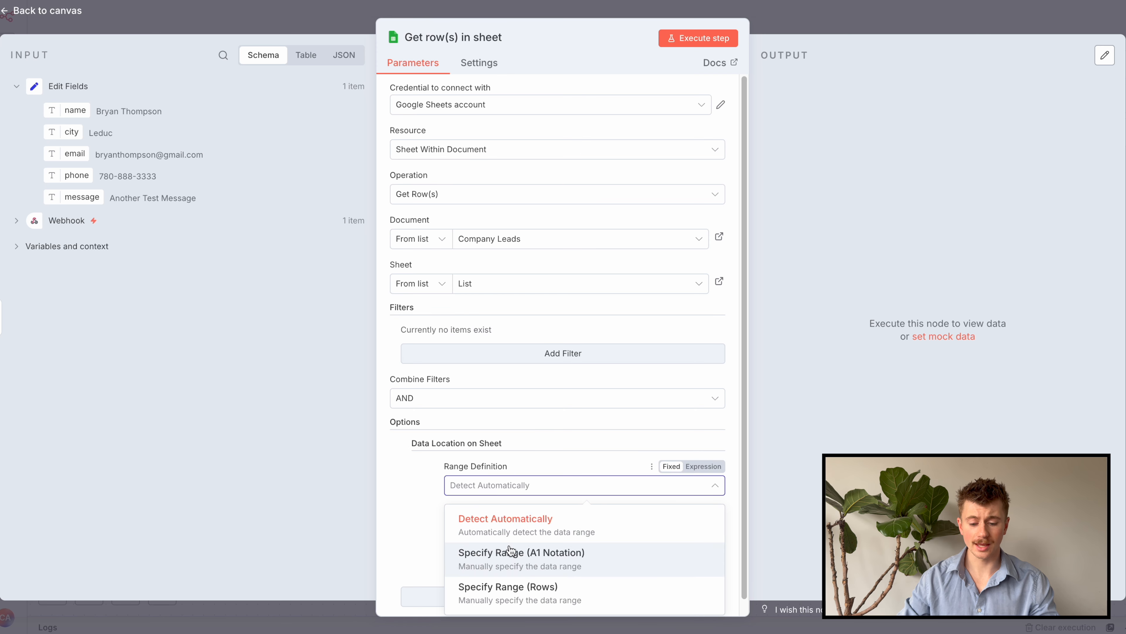
{"action": "left_click", "coordinate": [504, 568]}
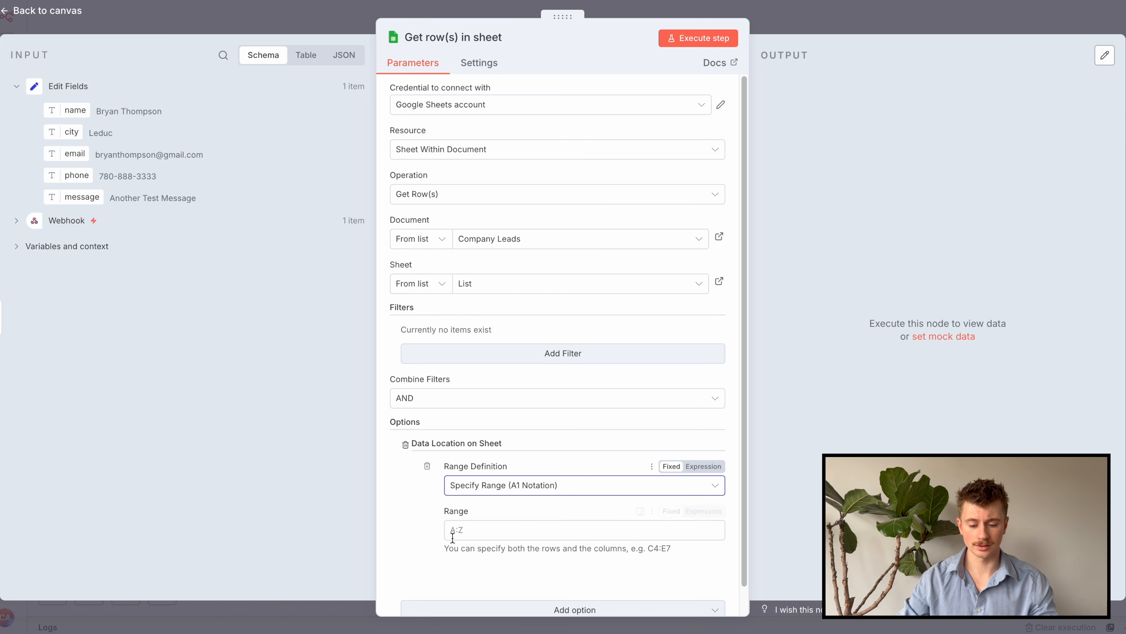
{"action": "scroll", "coordinate": [488, 532], "scroll_direction": "down", "scroll_amount": 1}
{"action": "left_click", "coordinate": [468, 505]}
{"action": "type", "text": "a1"}
{"action": "key", "text": "BackSpace"}
{"action": "key", "text": "BackSpace"}
{"action": "type", "text": "A1:1"}
{"action": "key", "text": "BackSpace"}
{"action": "type", "text": "A"}
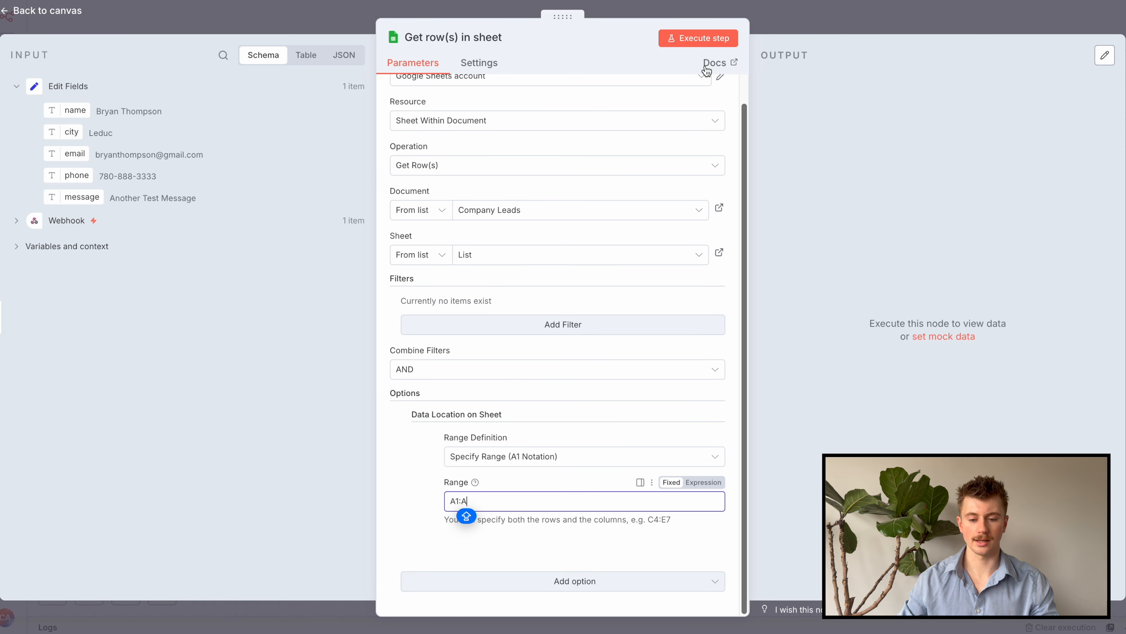
Check the column A ID cells in the Company Leads sheet against the A1:A range
{"action": "left_click", "coordinate": [674, 1]}
{"action": "left_click_drag", "start_coordinate": [47, 159], "coordinate": [34, 569]}
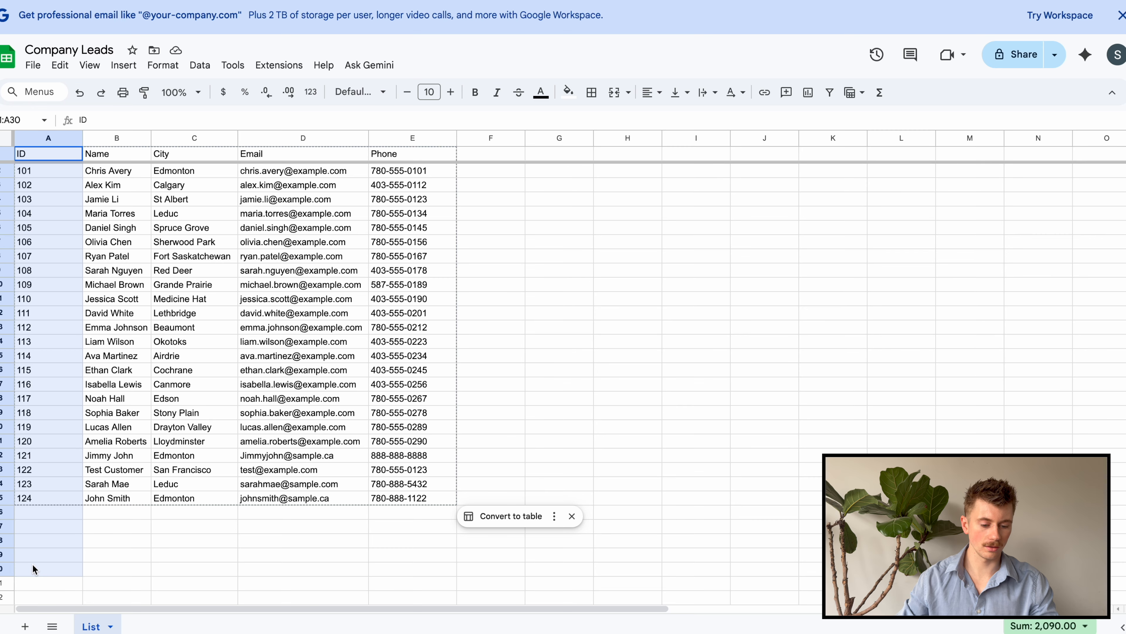
{"action": "scroll", "coordinate": [34, 532], "scroll_direction": "down", "scroll_amount": 2}
{"action": "left_click_drag", "start_coordinate": [48, 454], "coordinate": [53, 470]}
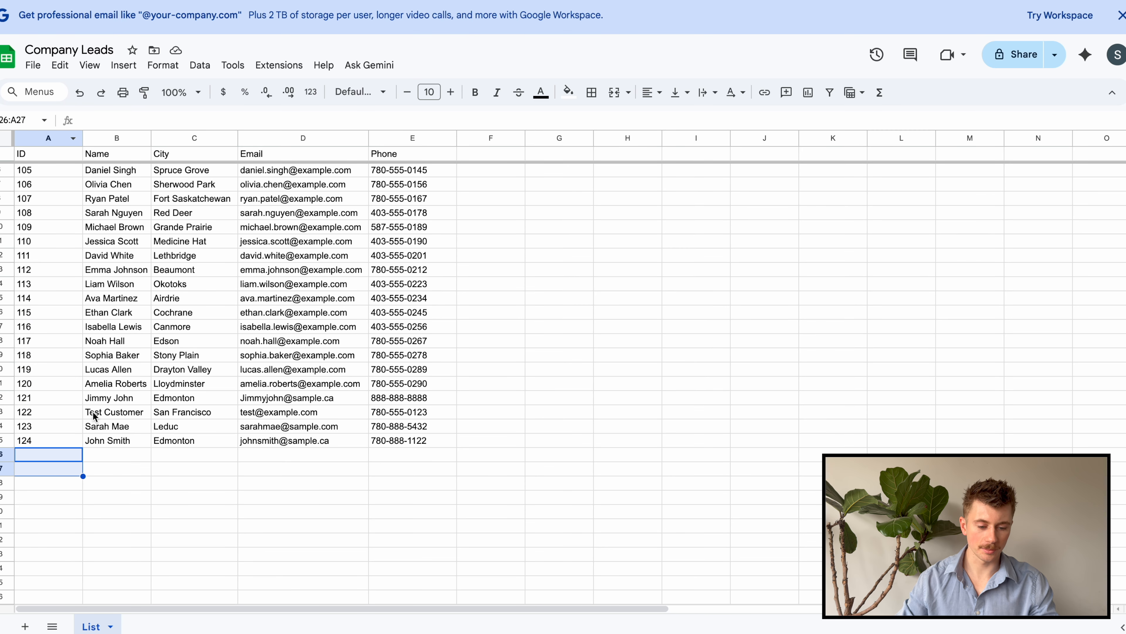
{"action": "left_click", "coordinate": [660, 1]}
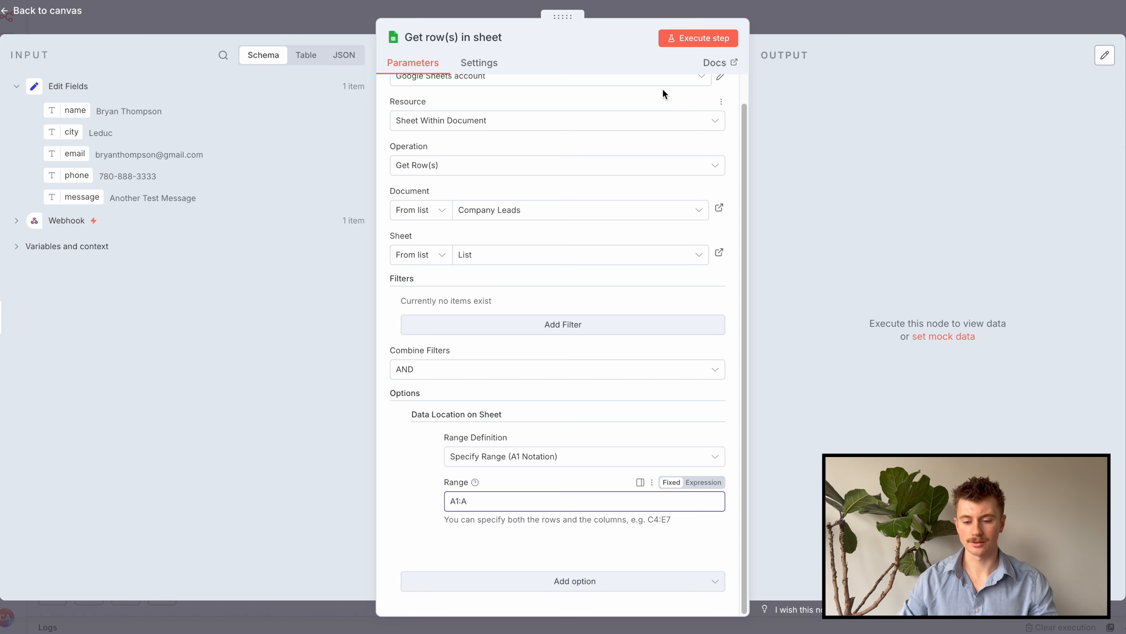
Run the sheet-reading node and inspect the 24 returned ID rows in Table and JSON views
{"action": "left_click", "coordinate": [682, 42]}
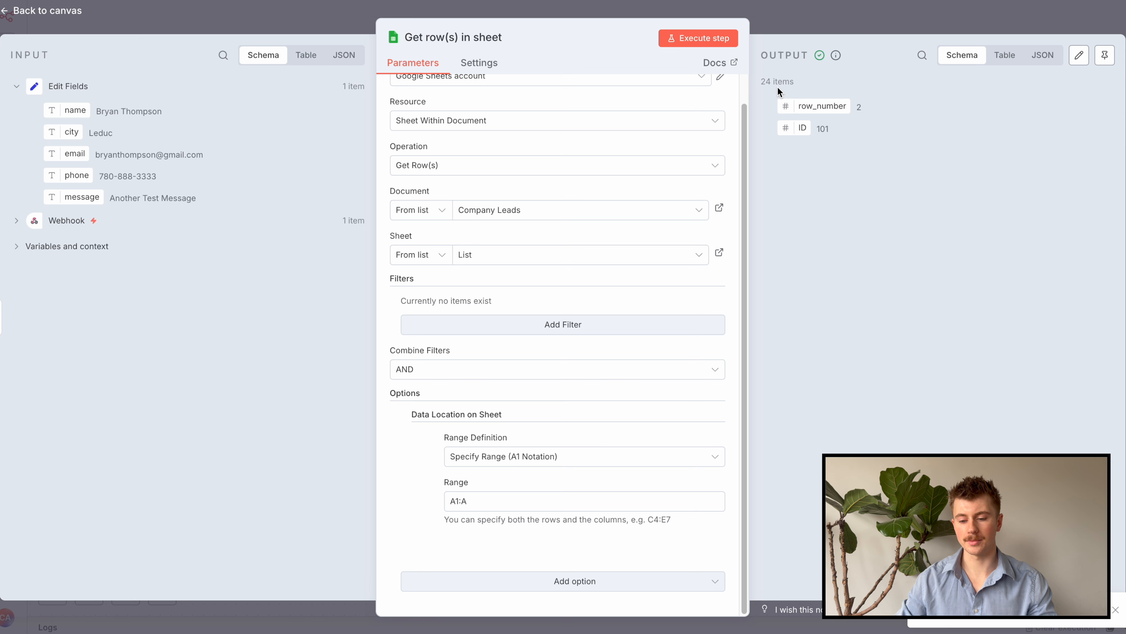
{"action": "left_click", "coordinate": [1004, 54]}
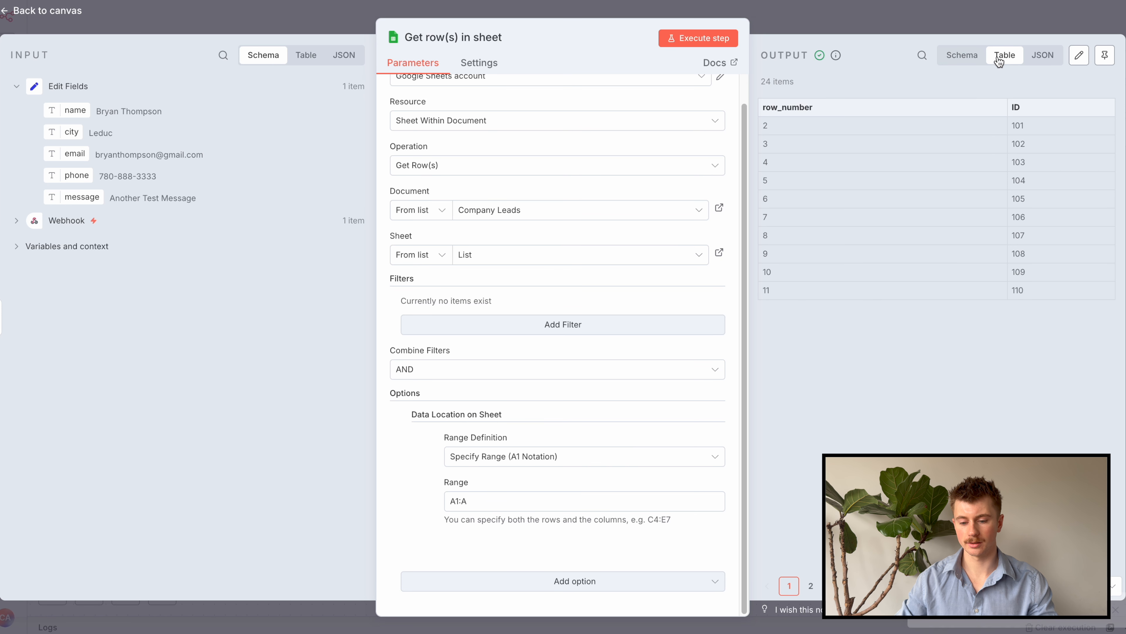
{"action": "left_click", "coordinate": [1042, 55]}
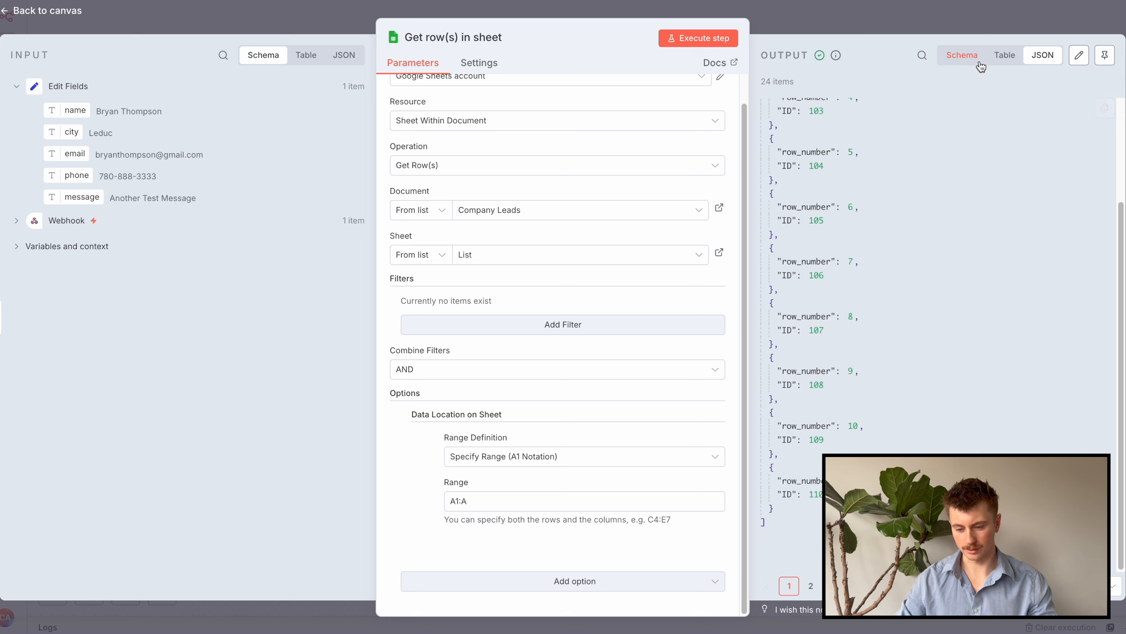
{"action": "left_click", "coordinate": [1005, 54]}
{"action": "left_click", "coordinate": [811, 586]}
{"action": "left_click", "coordinate": [833, 585]}
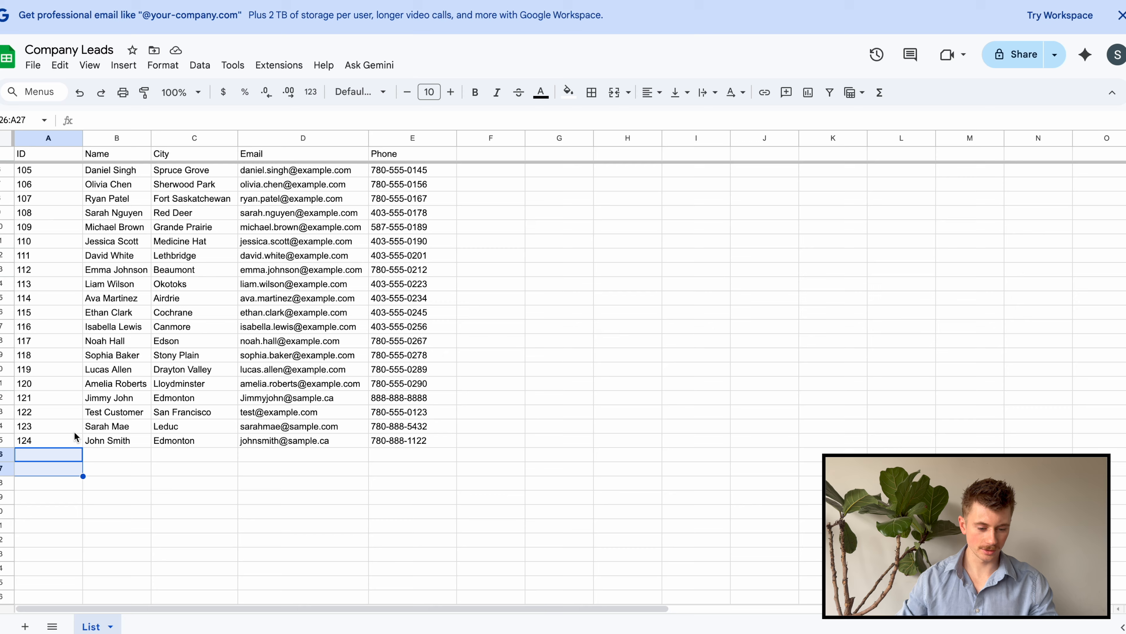
Confirm the last ID is 124 in the sheet, then pin the fetched rows
{"action": "left_click", "coordinate": [4, 439]}
{"action": "left_click", "coordinate": [70, 482]}
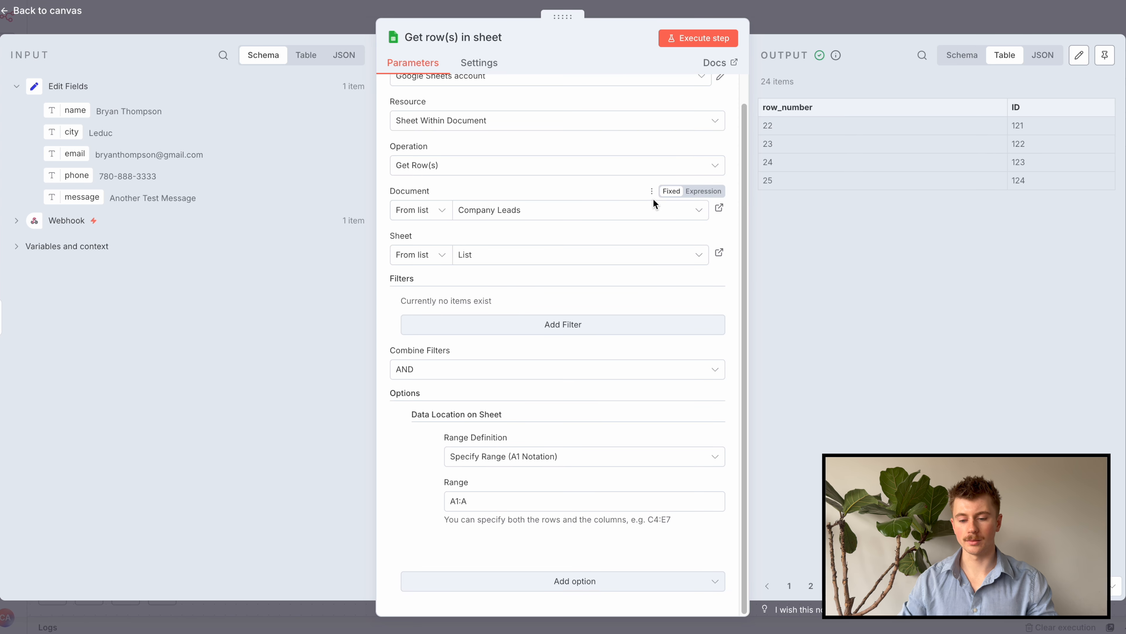
{"action": "left_click", "coordinate": [1105, 55]}
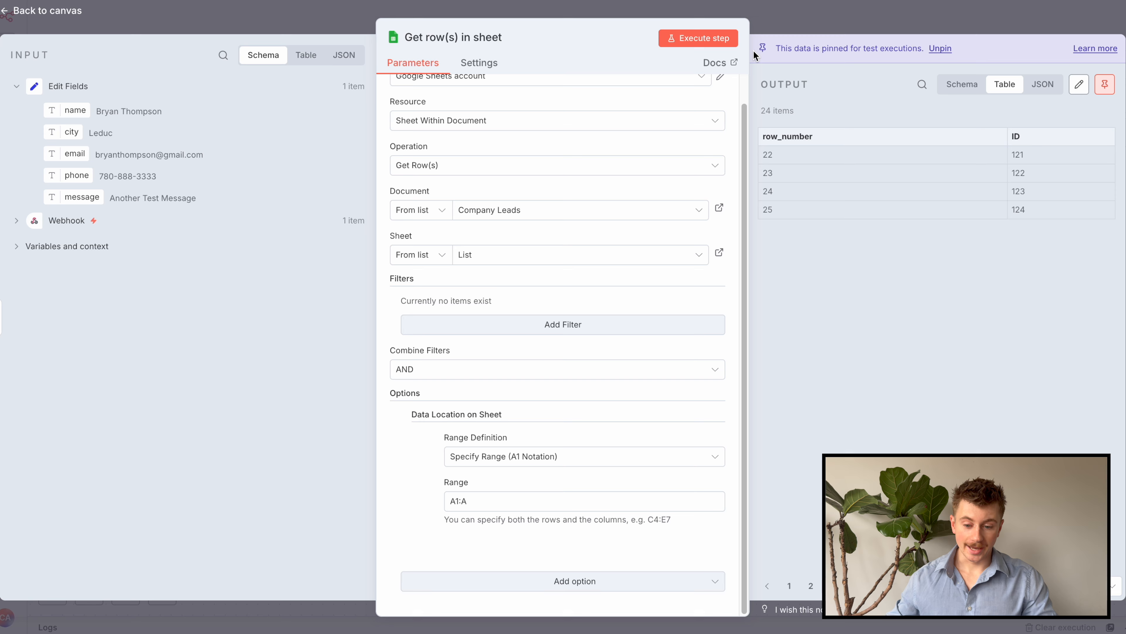
{"action": "left_click", "coordinate": [898, 24]}
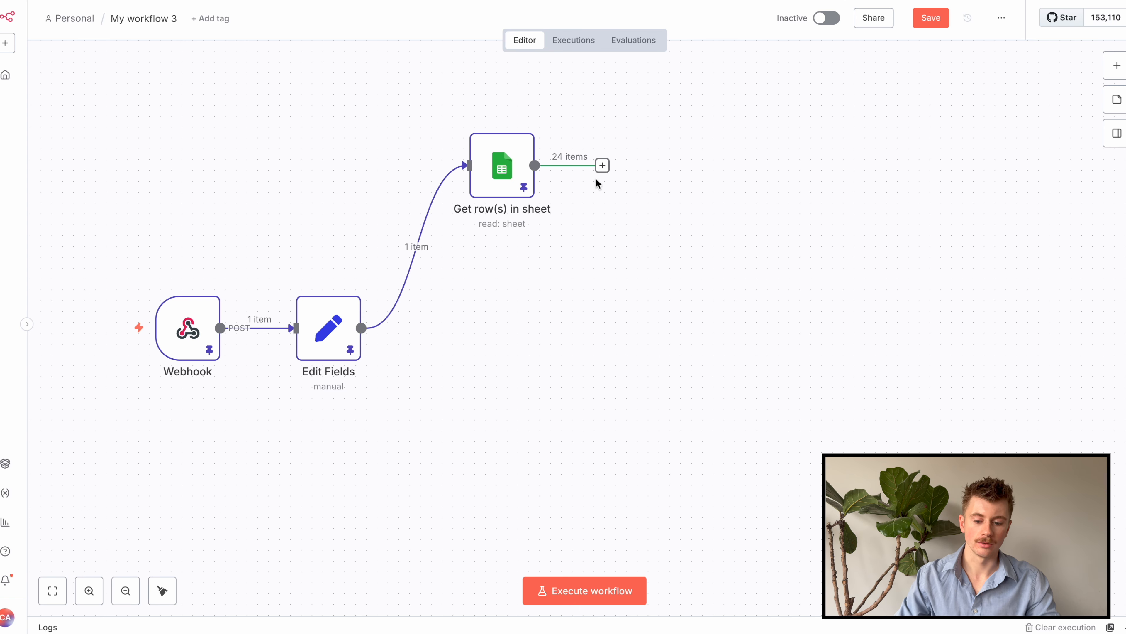
Add a Code in JavaScript node after Get row(s) in sheet
{"action": "left_click", "coordinate": [602, 165]}
{"action": "type", "text": "cod"}
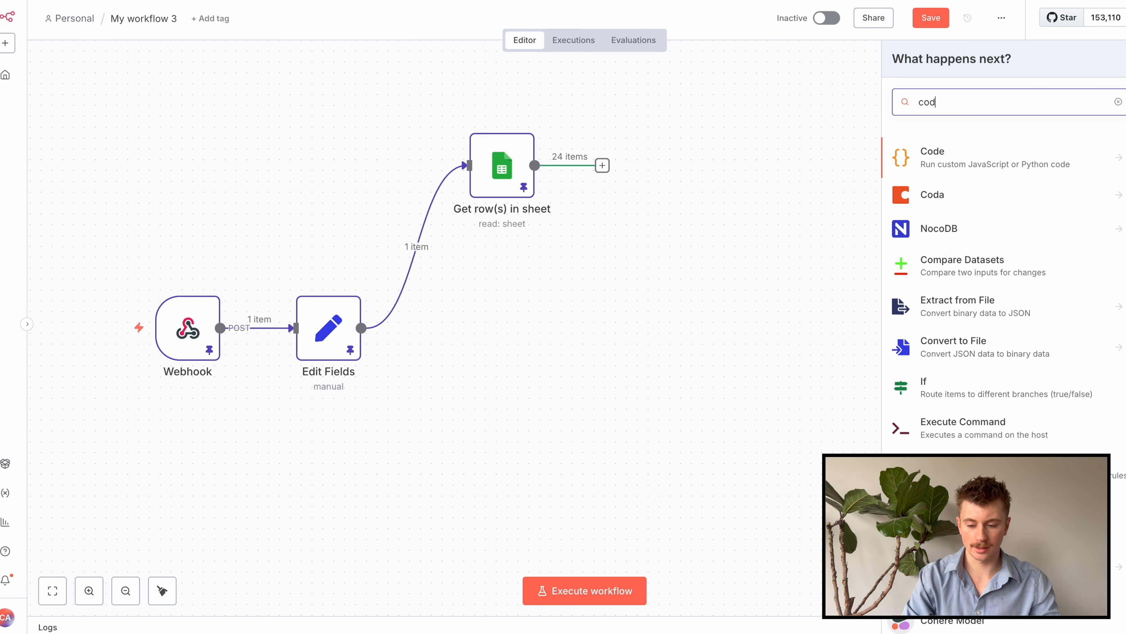
{"action": "type", "text": "e"}
{"action": "left_click", "coordinate": [981, 152]}
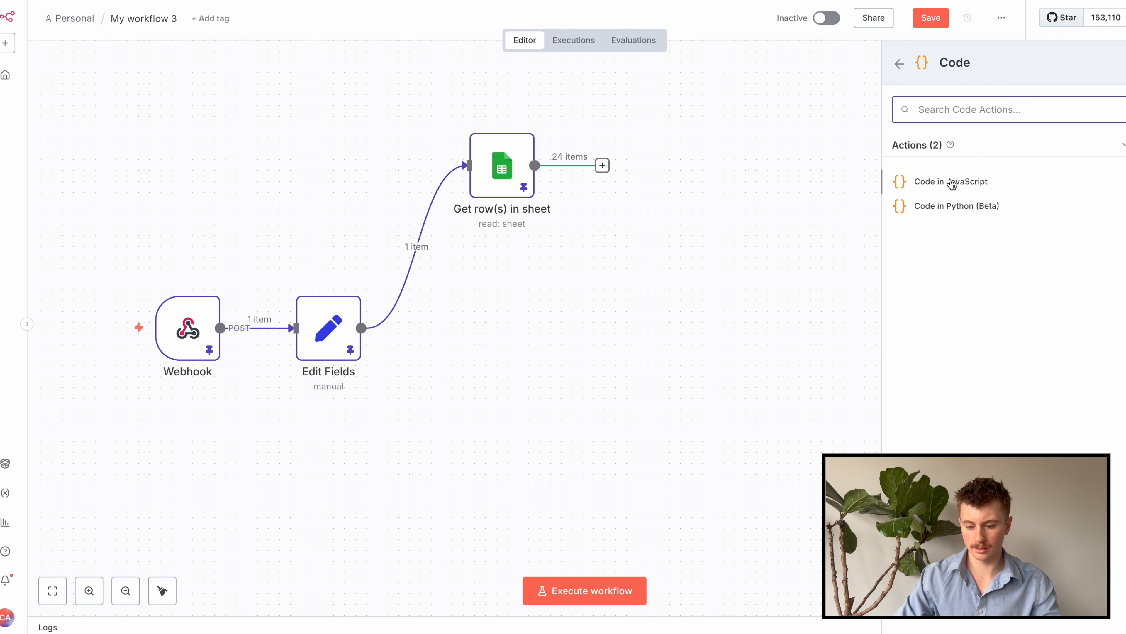
{"action": "left_click", "coordinate": [959, 182]}
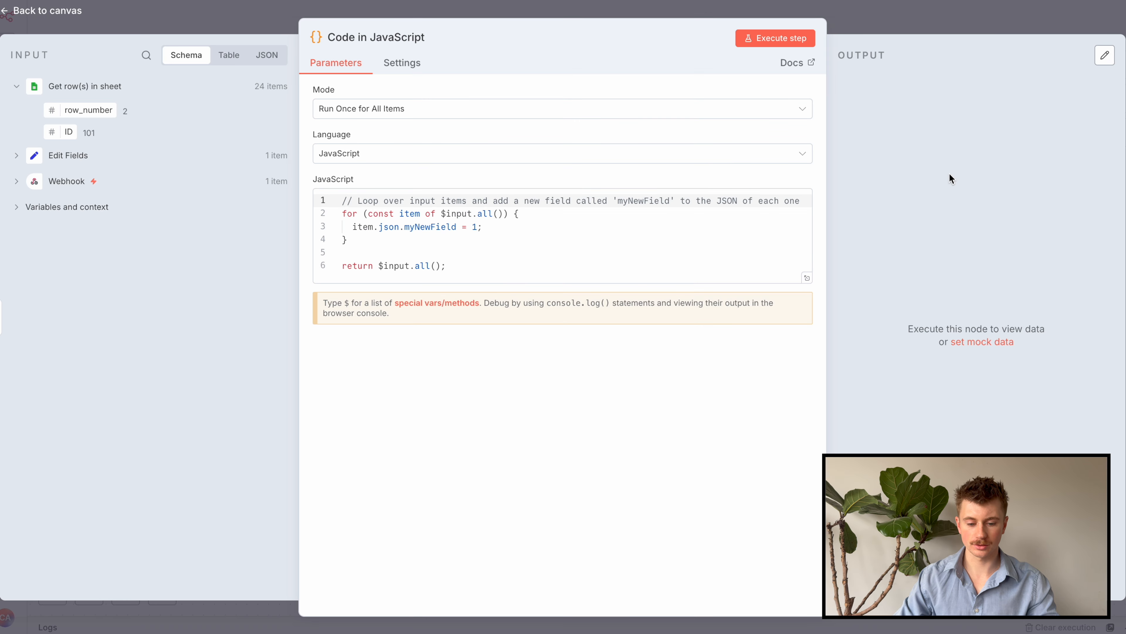
Replace the default code with the pasted next-ID script in the full-size editor
{"action": "left_click", "coordinate": [807, 278]}
{"action": "left_click", "coordinate": [413, 211]}
{"action": "key", "text": "shift+Up"}
{"action": "key", "text": "shift+Up"}
{"action": "key", "text": "shift+Up"}
{"action": "key", "text": "shift+Up"}
{"action": "key", "text": "shift+Up"}
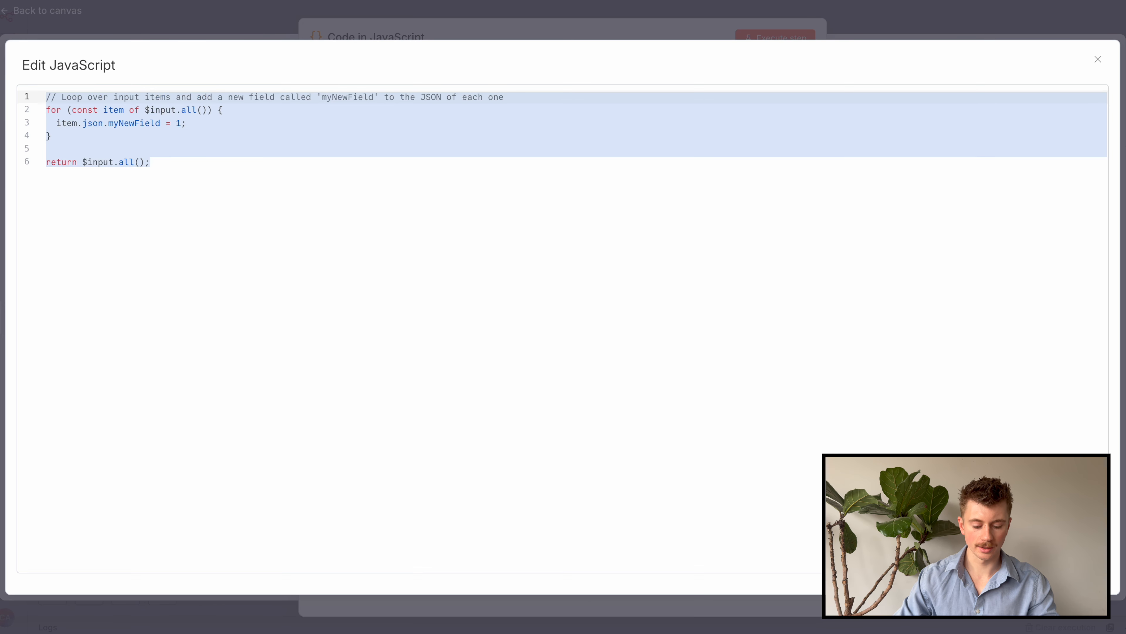
{"action": "type", "text": "// Extract all ids, convert to numbers, remove invalid ones const ids = items   .map(item => parseInt(item.json.ID || '0', 10))   .filter(n => Number.isFinite(n) && n > 0);  // Find the largest existing id const maxId = ids.length ? Math.max(...ids) : 0;  // Return the next id return [{ json: { nextId: maxId + 1 } }];"}
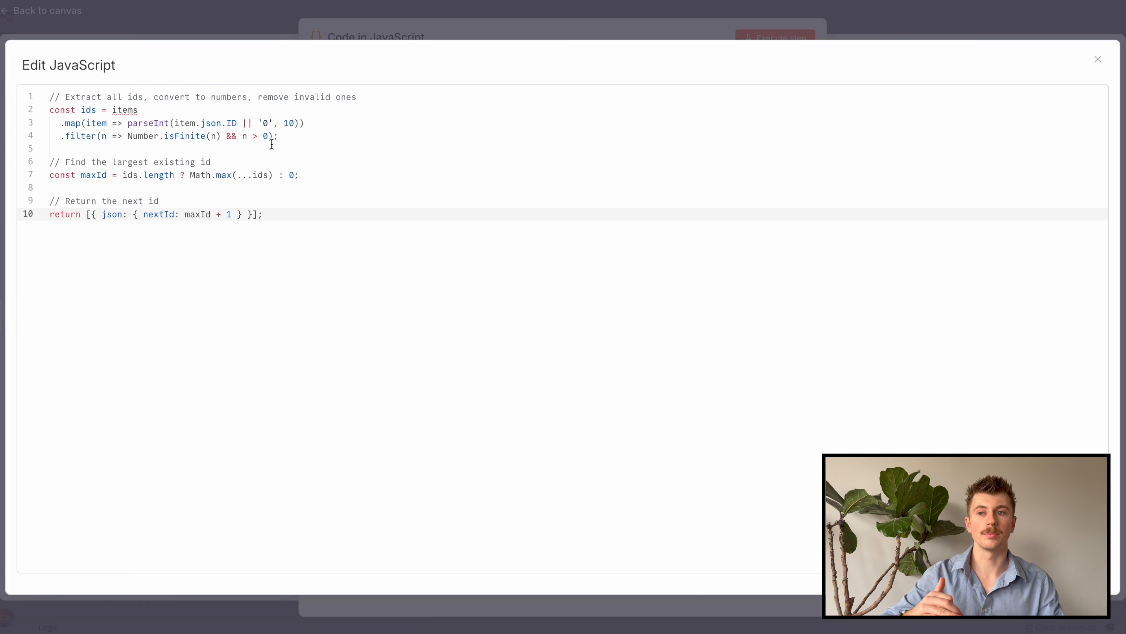
Run the code step to get nextId 125, pin it, and confirm 124 is the sheet's last ID
{"action": "left_click", "coordinate": [421, 34]}
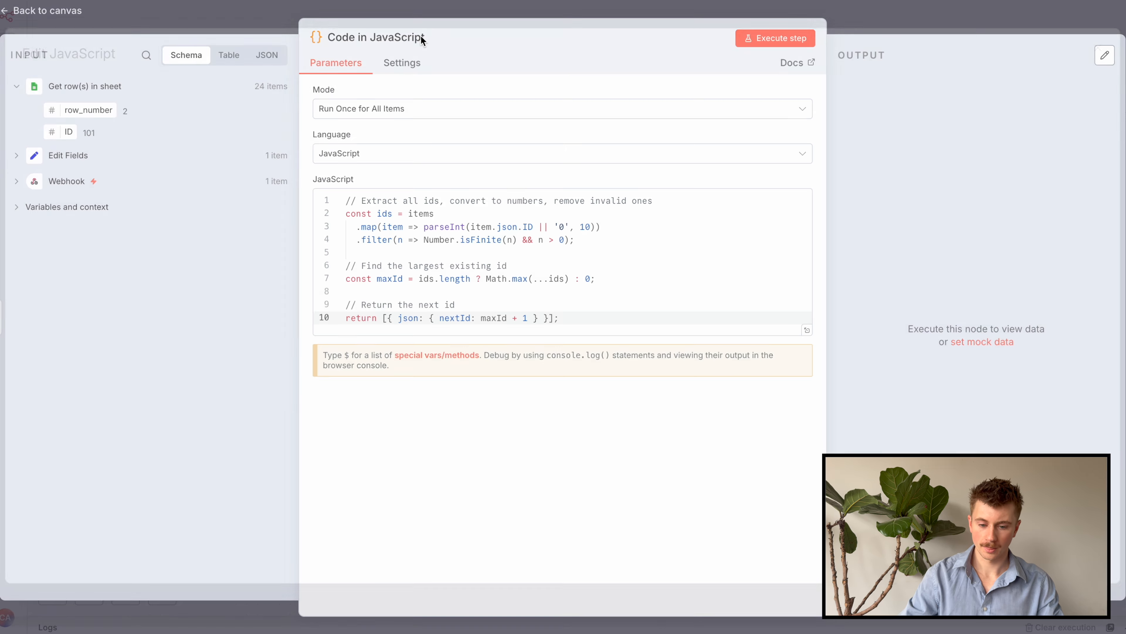
{"action": "left_click", "coordinate": [796, 38]}
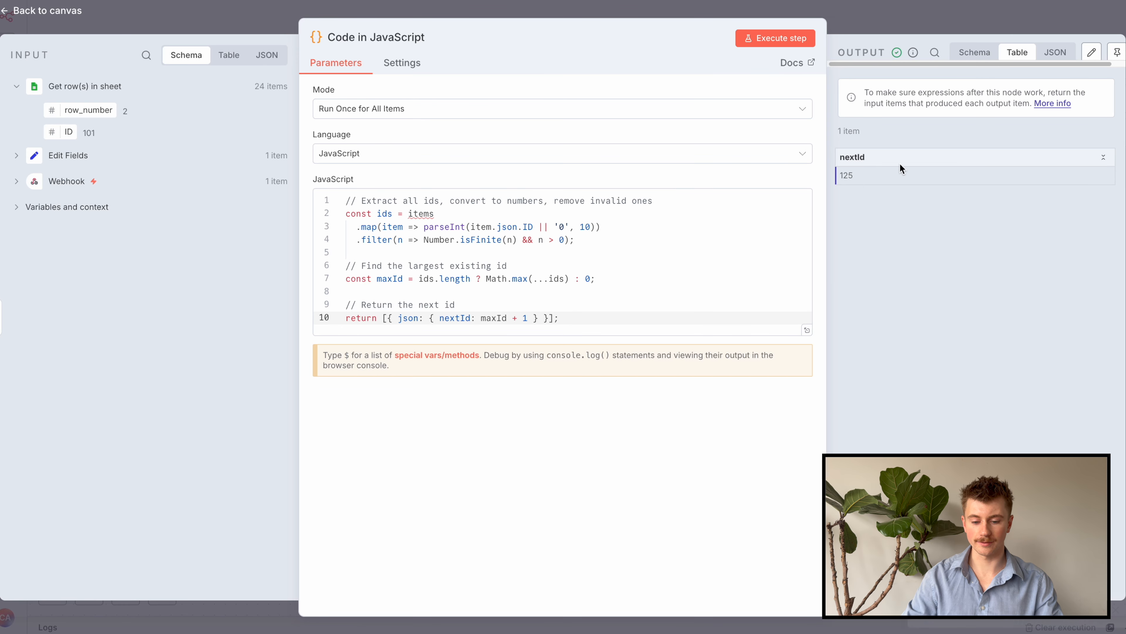
{"action": "left_click", "coordinate": [1116, 52]}
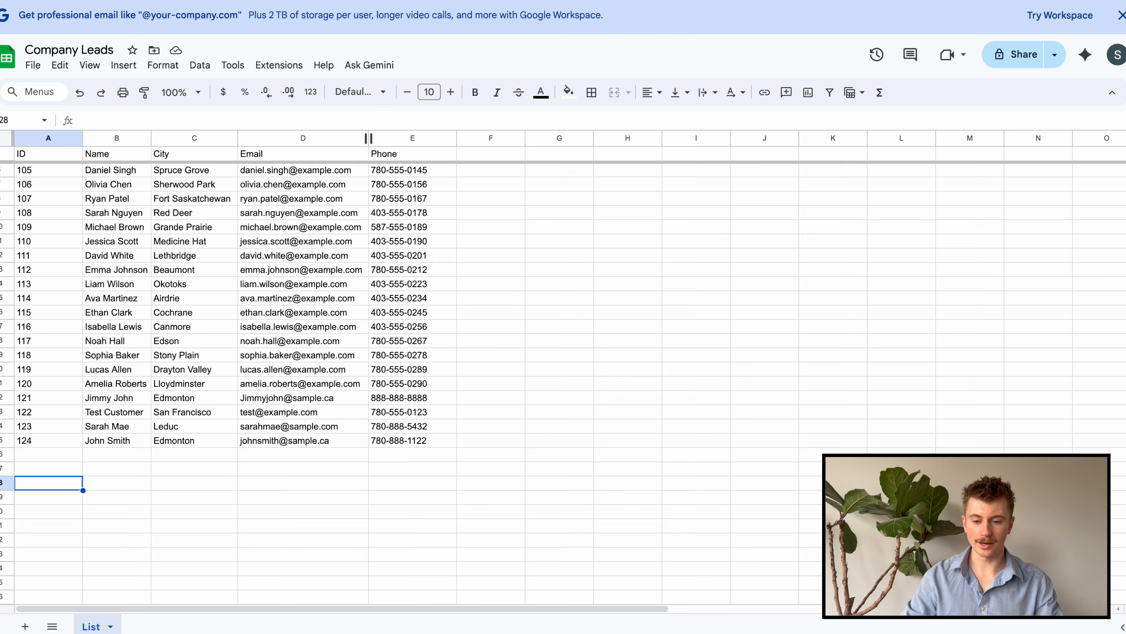
{"action": "left_click", "coordinate": [64, 444]}
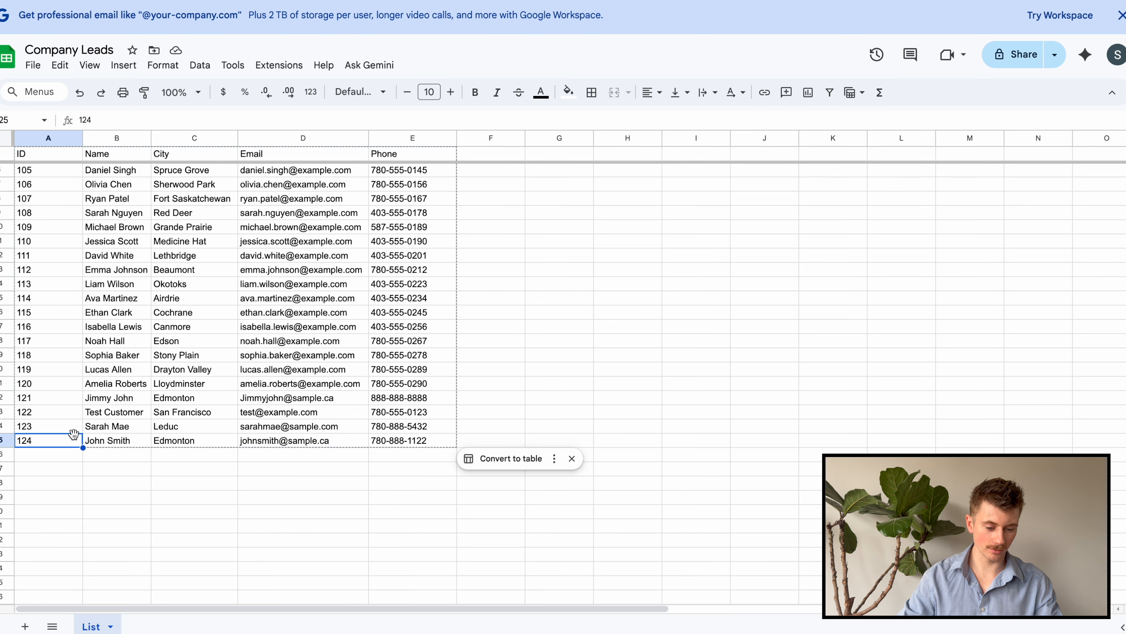
{"action": "left_click", "coordinate": [36, 451]}
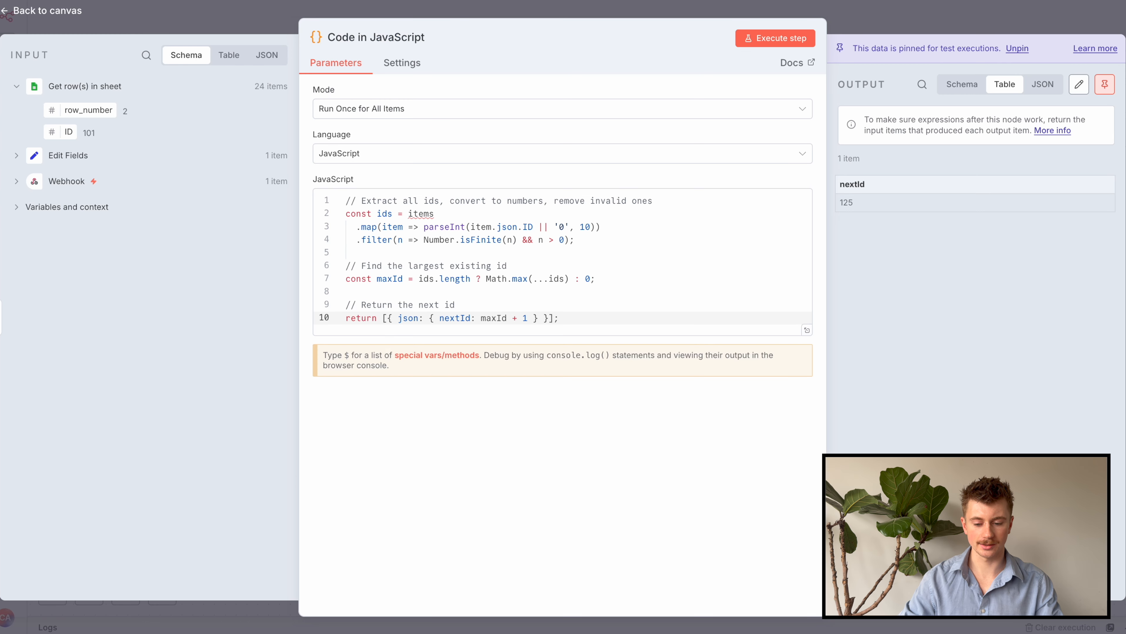
{"action": "key", "text": "Escape"}
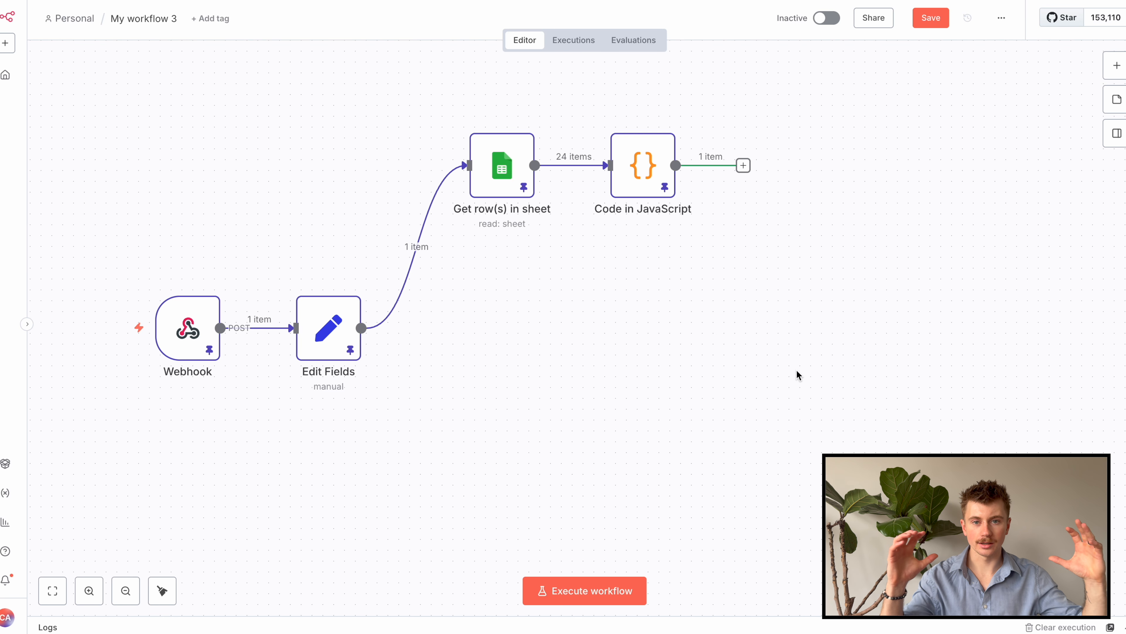
Add a Merge node after Code in JavaScript with Mode Combine and Combine By Position
{"action": "left_click", "coordinate": [743, 165]}
{"action": "type", "text": "merge"}
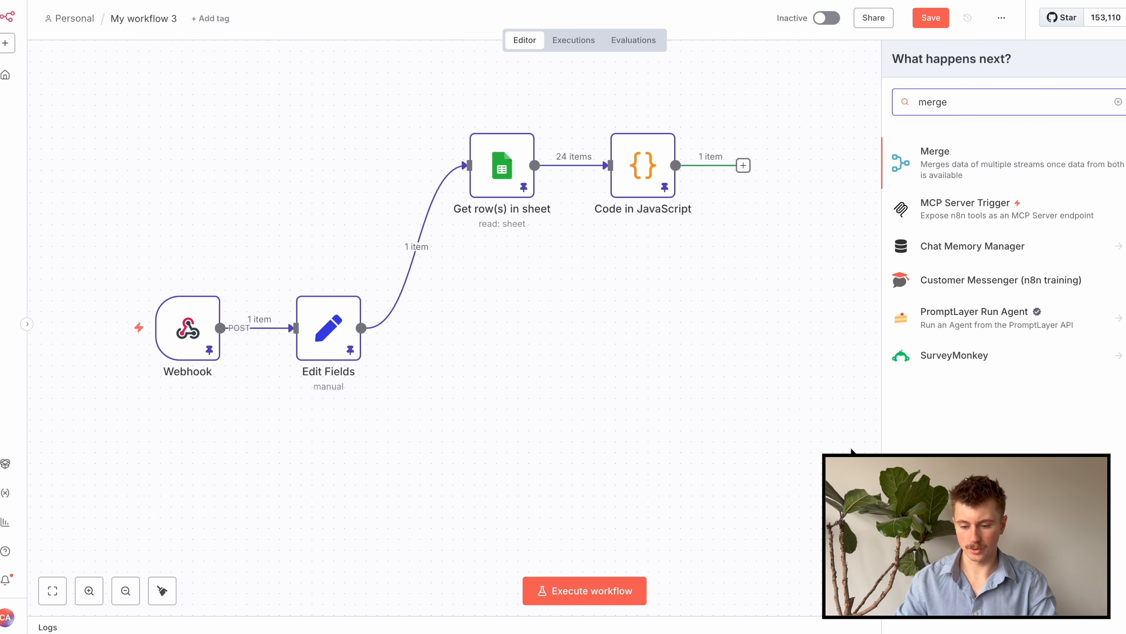
{"action": "left_click", "coordinate": [928, 168]}
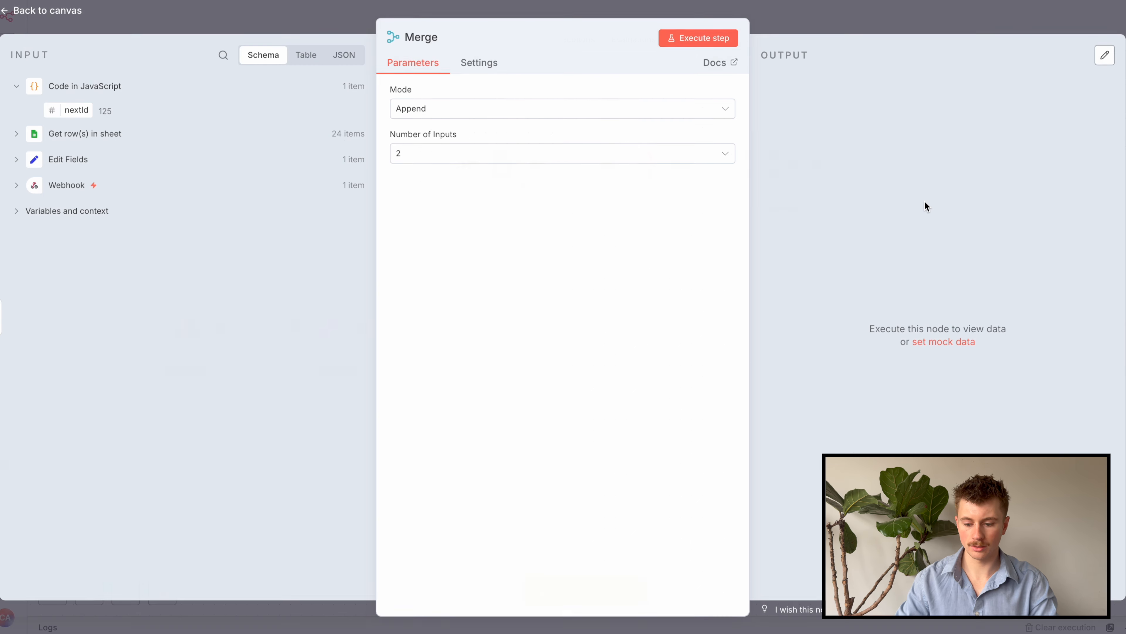
{"action": "left_click", "coordinate": [521, 109]}
{"action": "left_click", "coordinate": [516, 173]}
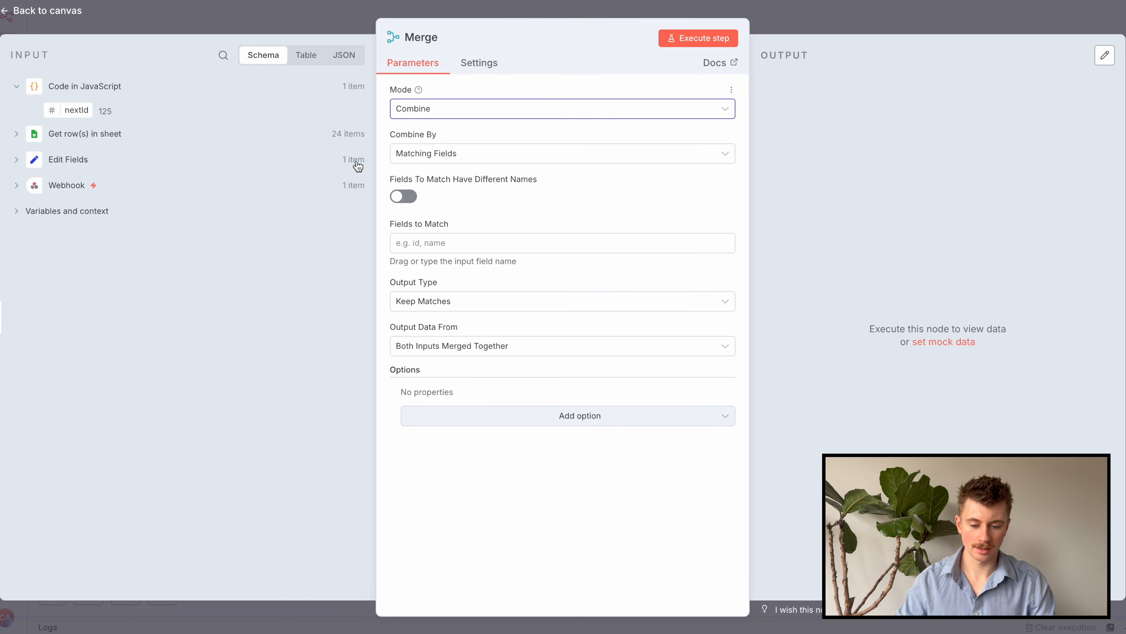
{"action": "left_click", "coordinate": [503, 156]}
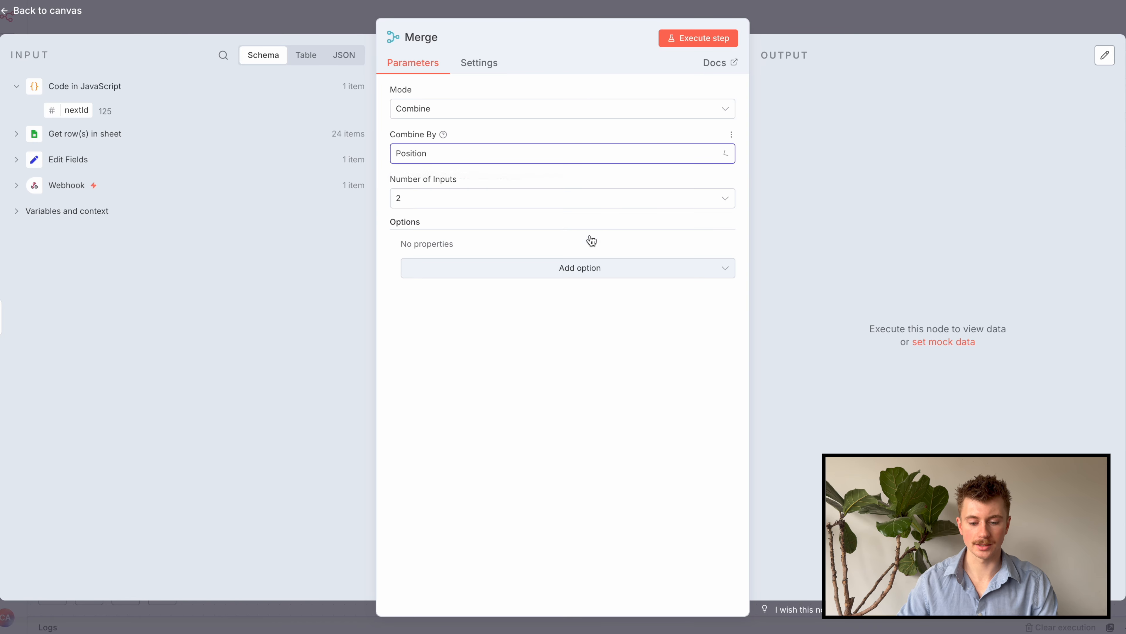
{"action": "left_click", "coordinate": [591, 241]}
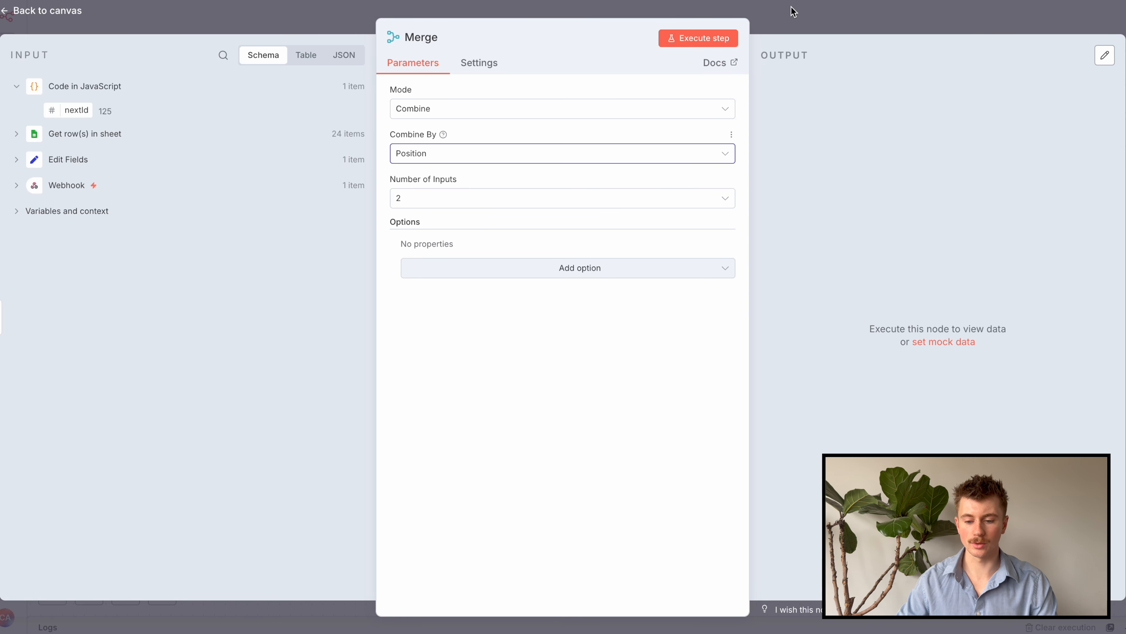
{"action": "left_click", "coordinate": [799, 13]}
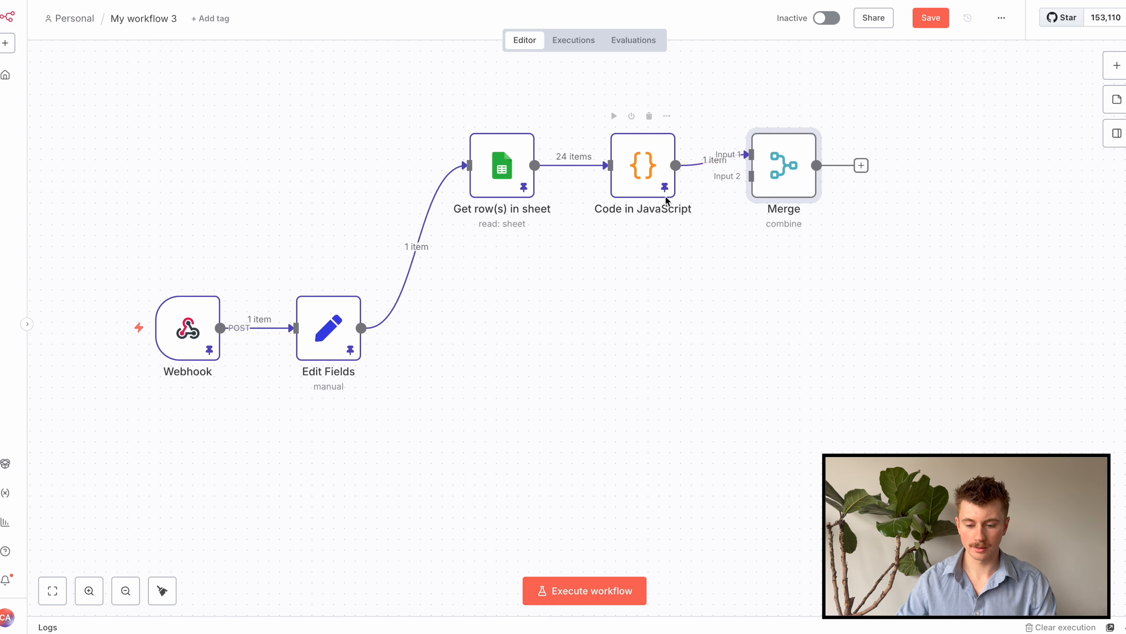
Connect Edit Fields to the Merge node's Input 2 and review Edit Fields' output schema
{"action": "left_click_drag", "start_coordinate": [779, 175], "coordinate": [779, 316]}
{"action": "left_click_drag", "start_coordinate": [361, 328], "coordinate": [747, 318]}
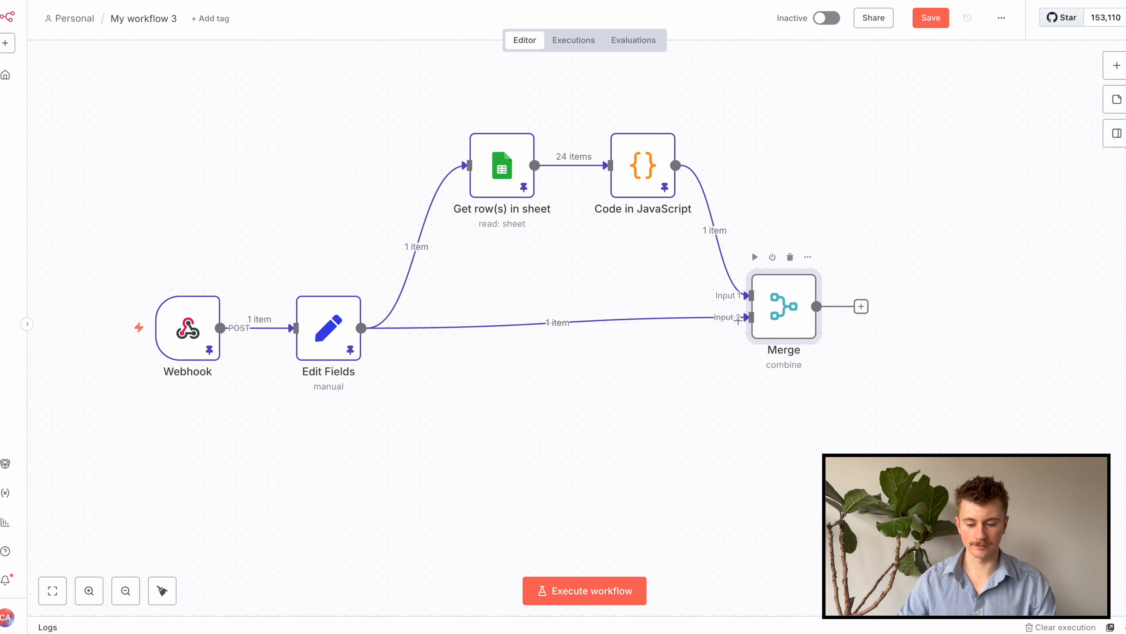
{"action": "double_click", "coordinate": [343, 338]}
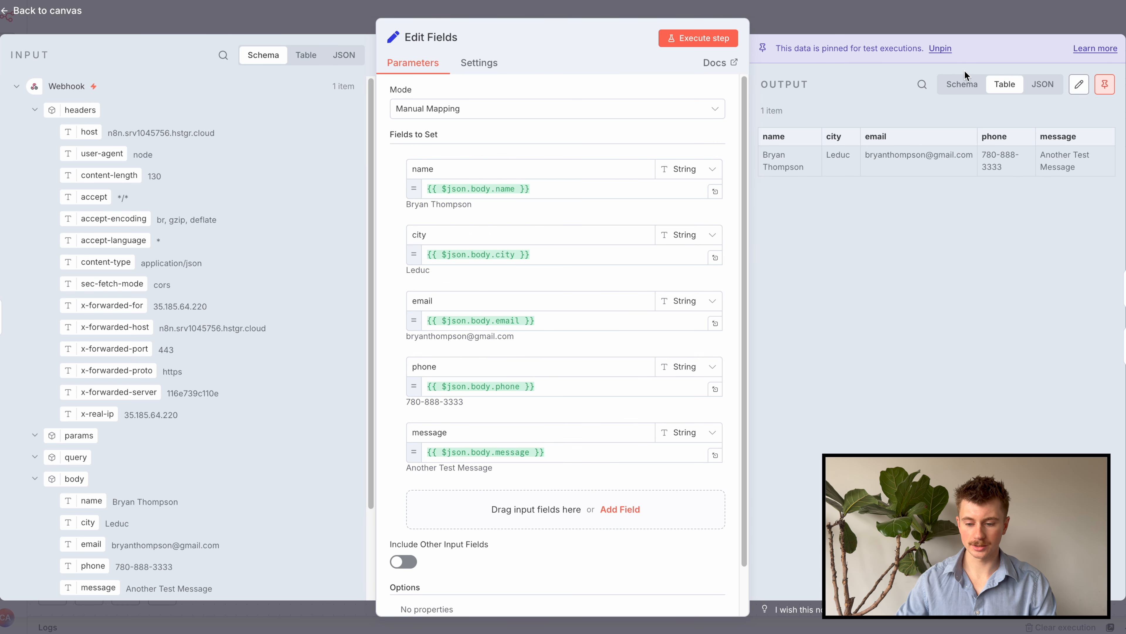
{"action": "left_click", "coordinate": [964, 82]}
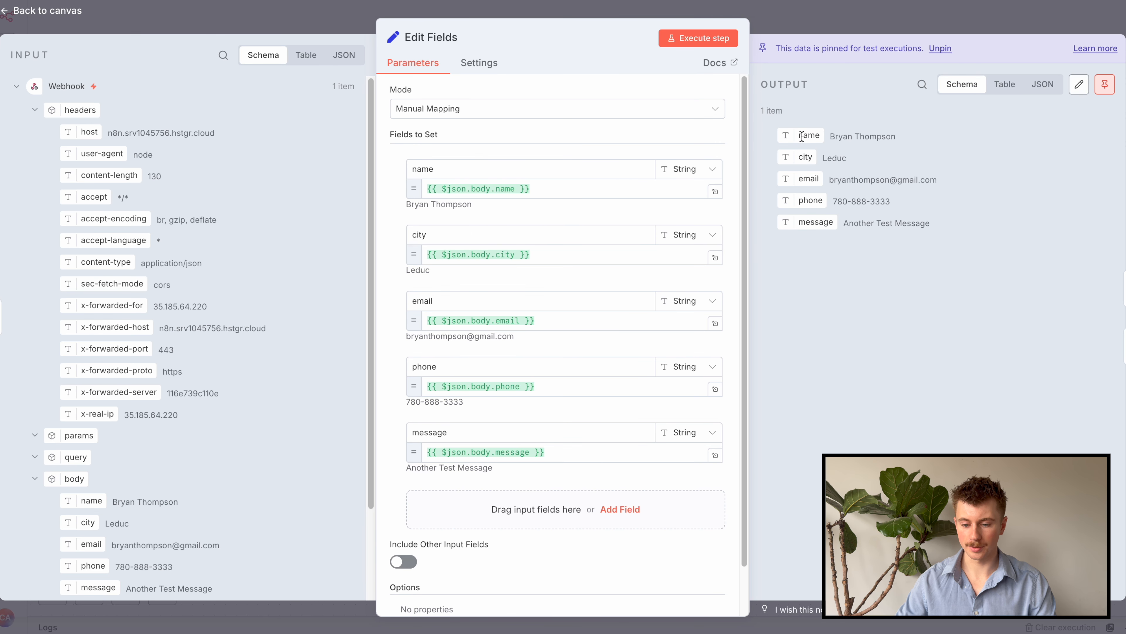
{"action": "left_click", "coordinate": [877, 26]}
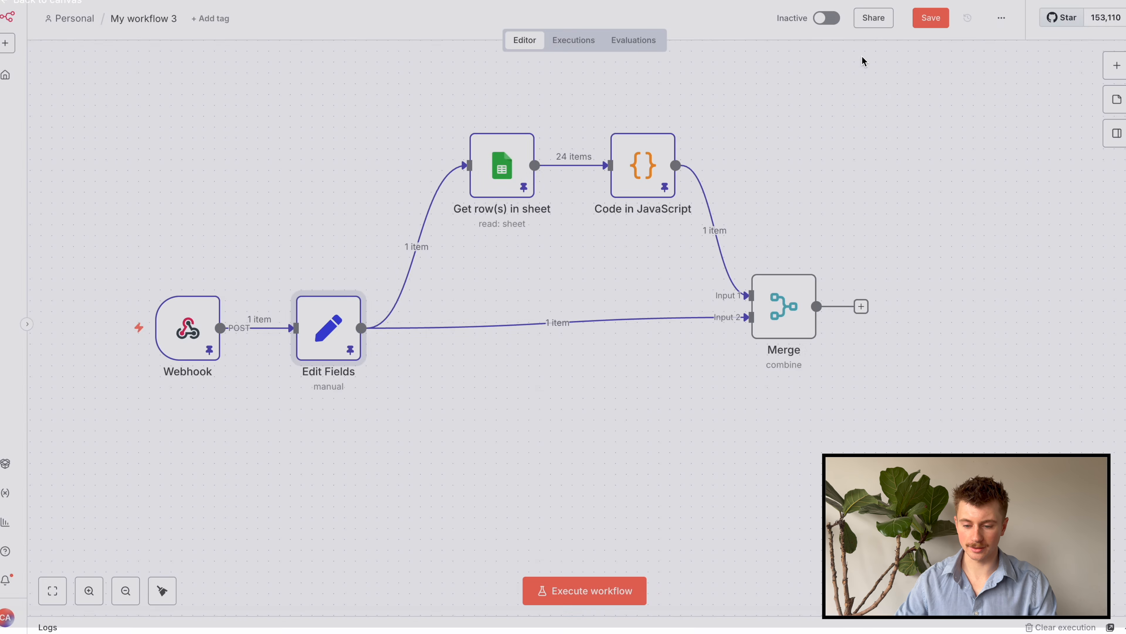
{"action": "left_click", "coordinate": [792, 330]}
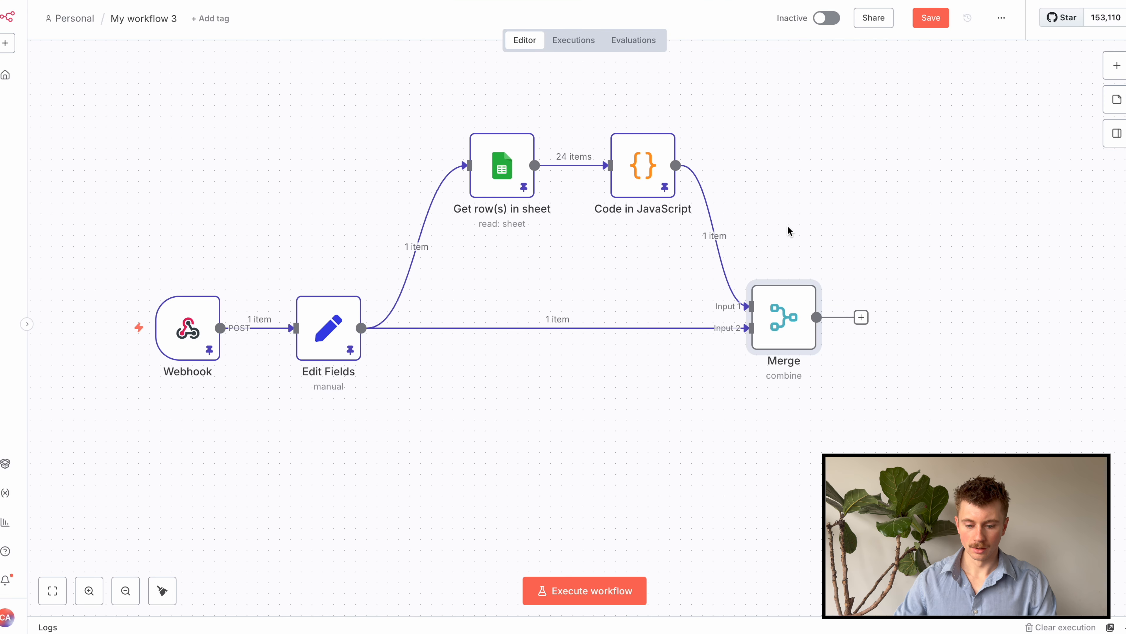
Run the Merge step to join nextId 125 with the contact's details, and pin the result
{"action": "double_click", "coordinate": [794, 321]}
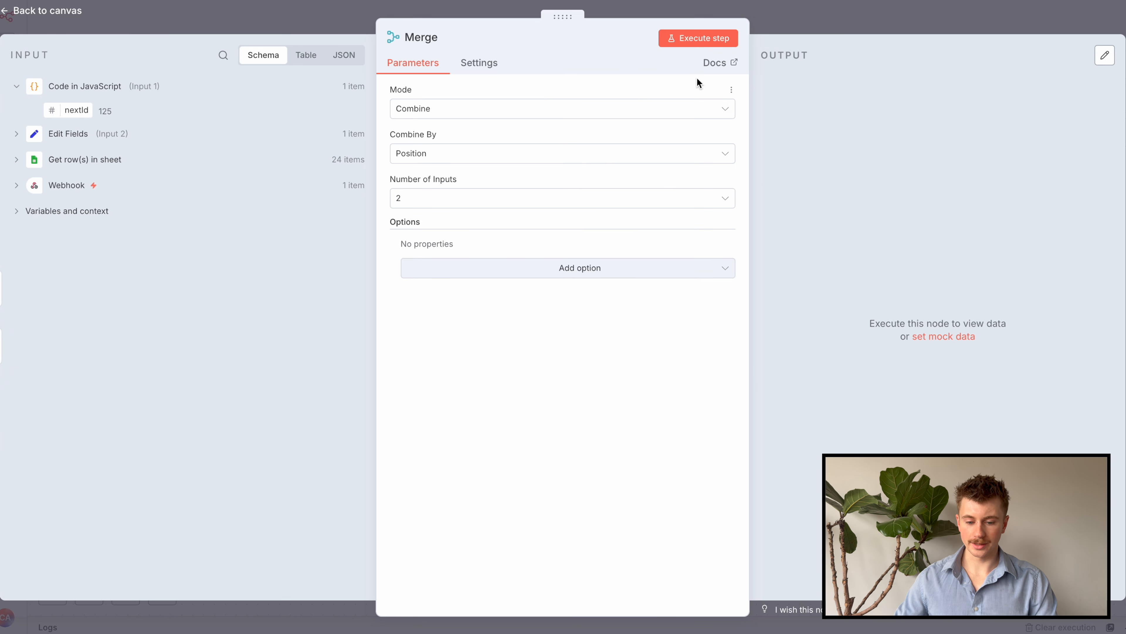
{"action": "left_click", "coordinate": [719, 36]}
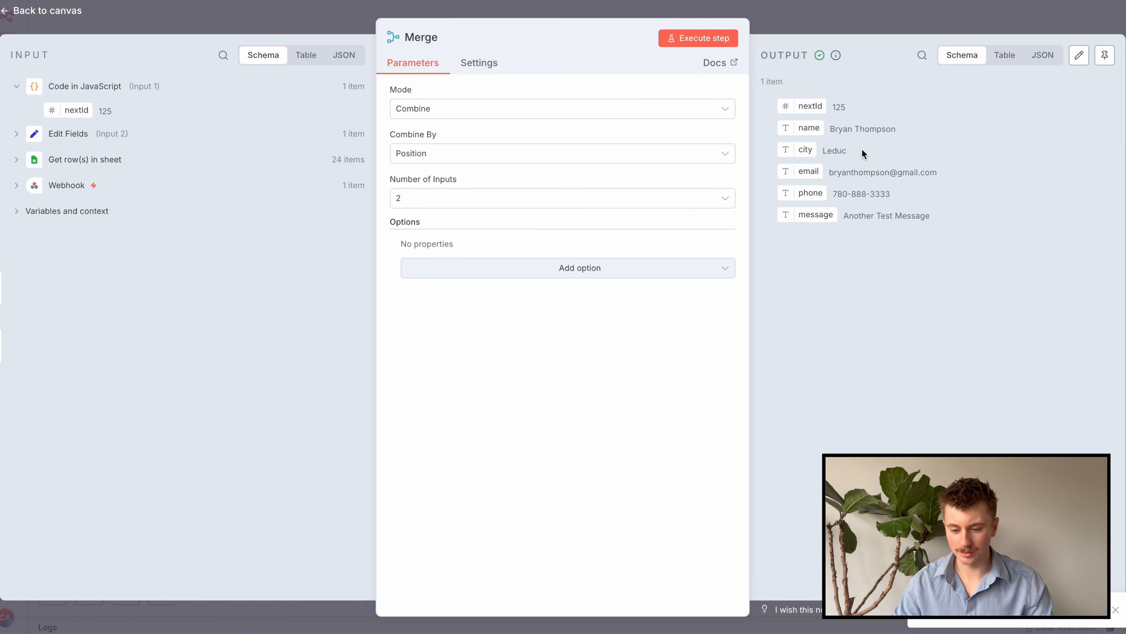
{"action": "left_click", "coordinate": [1104, 55]}
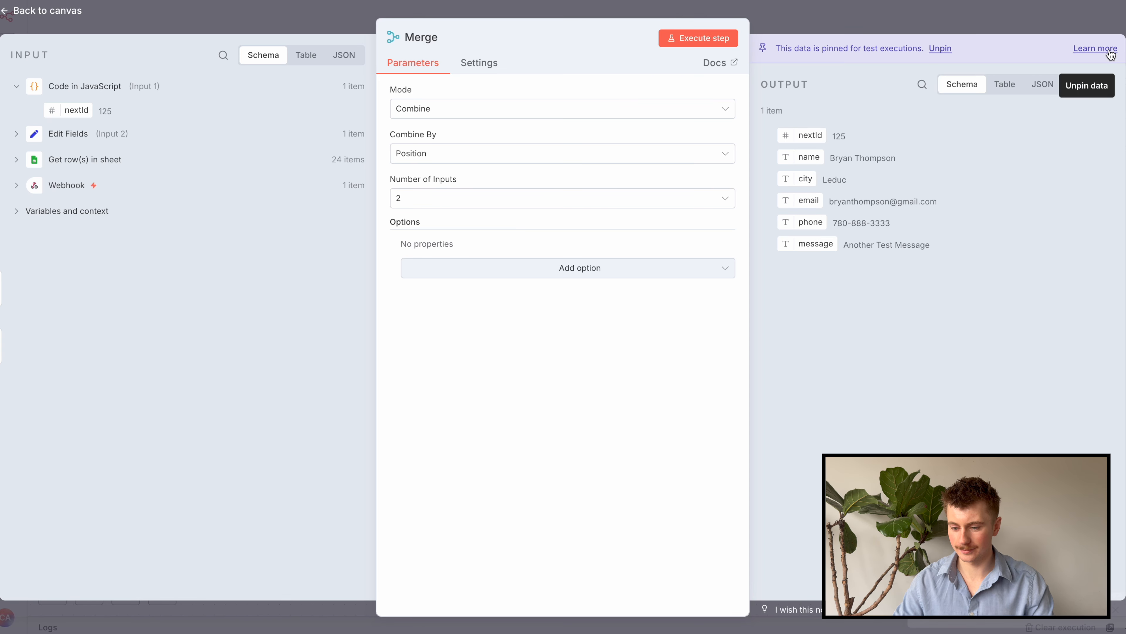
{"action": "left_click", "coordinate": [908, 15]}
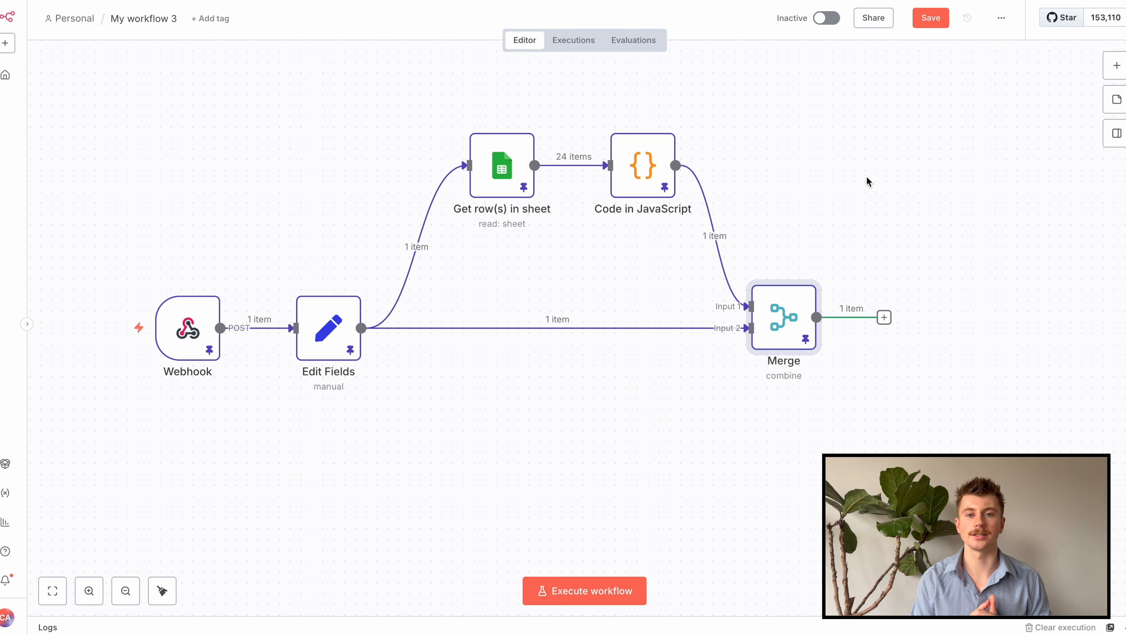
Add a Google Sheets 'Append row in sheet' step after the Merge node
{"action": "left_click", "coordinate": [884, 317]}
{"action": "type", "text": "sheets"}
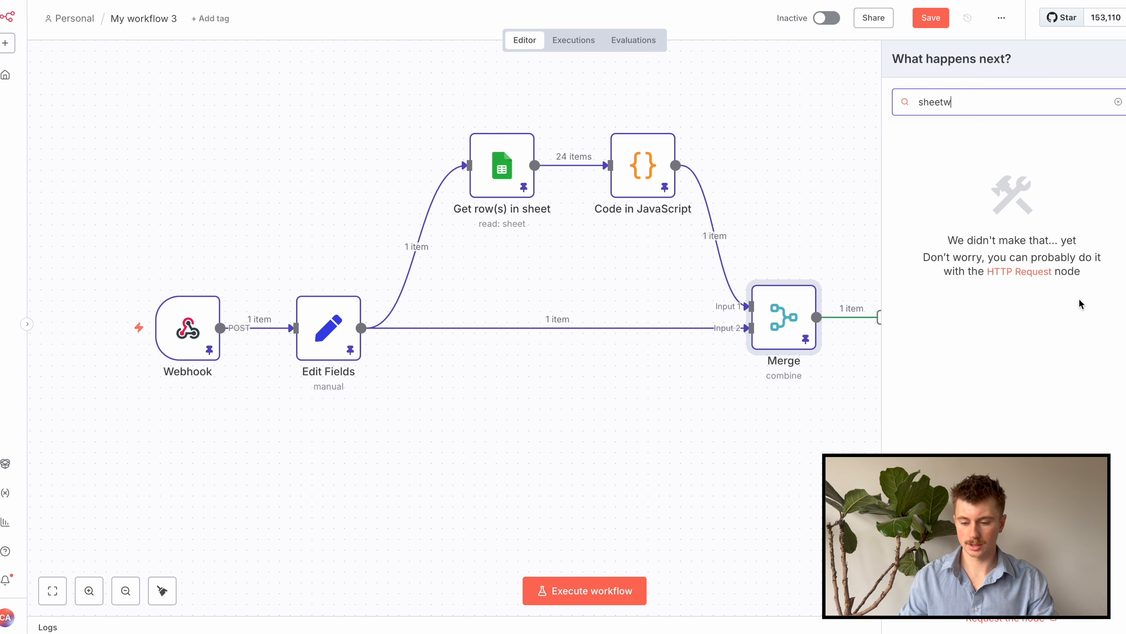
{"action": "left_click", "coordinate": [977, 166]}
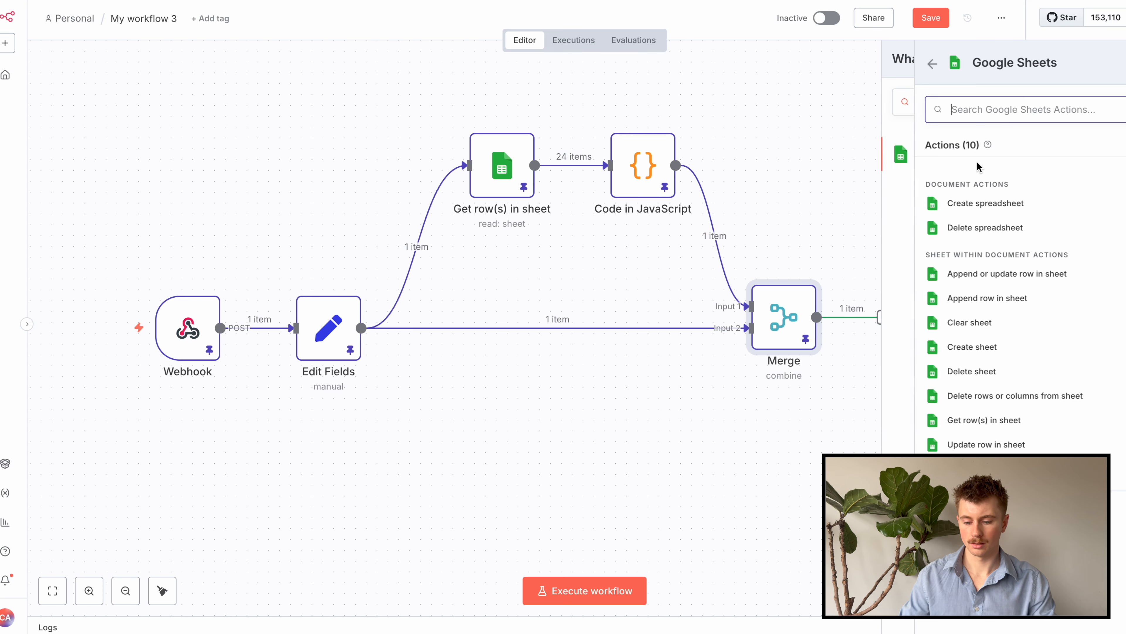
{"action": "left_click", "coordinate": [968, 300]}
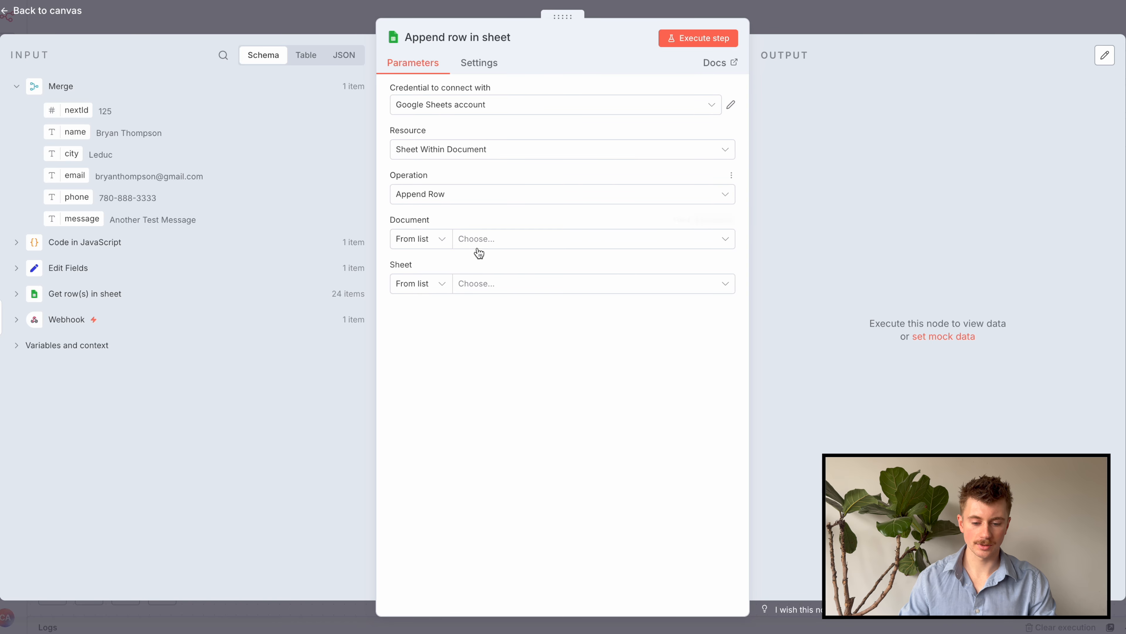
Point the step at the Company Leads spreadsheet and its List sheet
{"action": "left_click", "coordinate": [485, 240]}
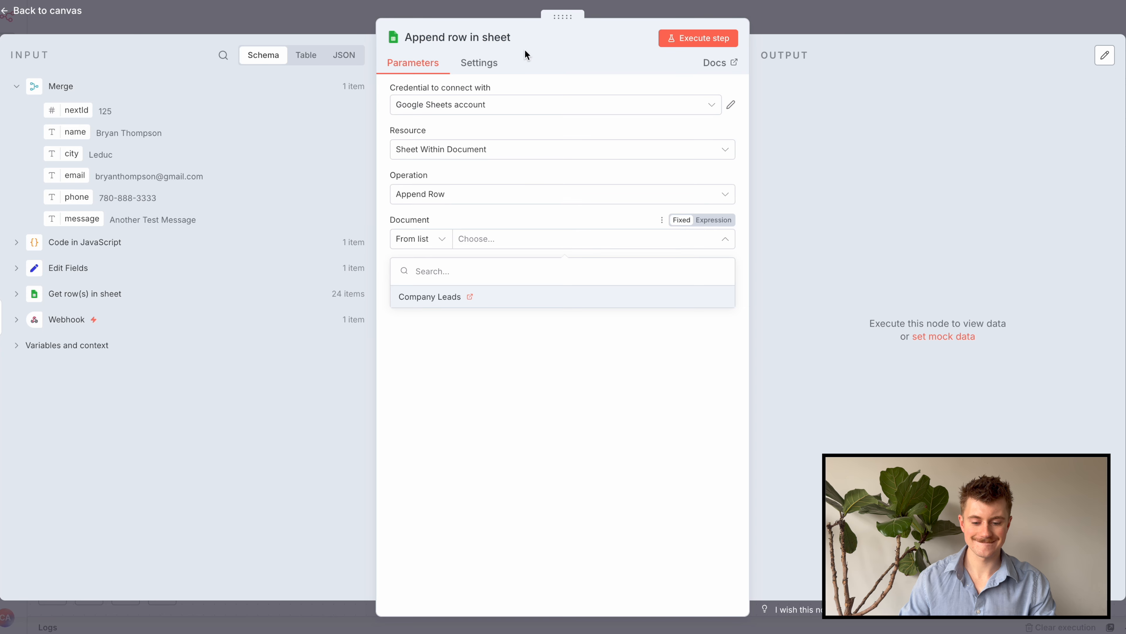
{"action": "left_click", "coordinate": [447, 297]}
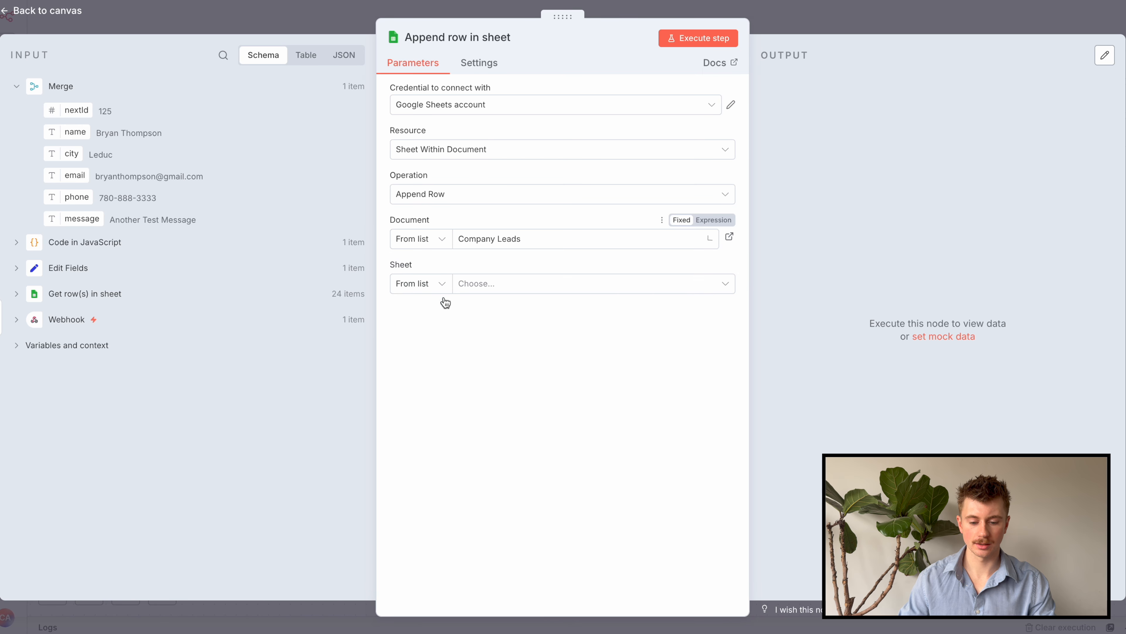
{"action": "left_click", "coordinate": [491, 283]}
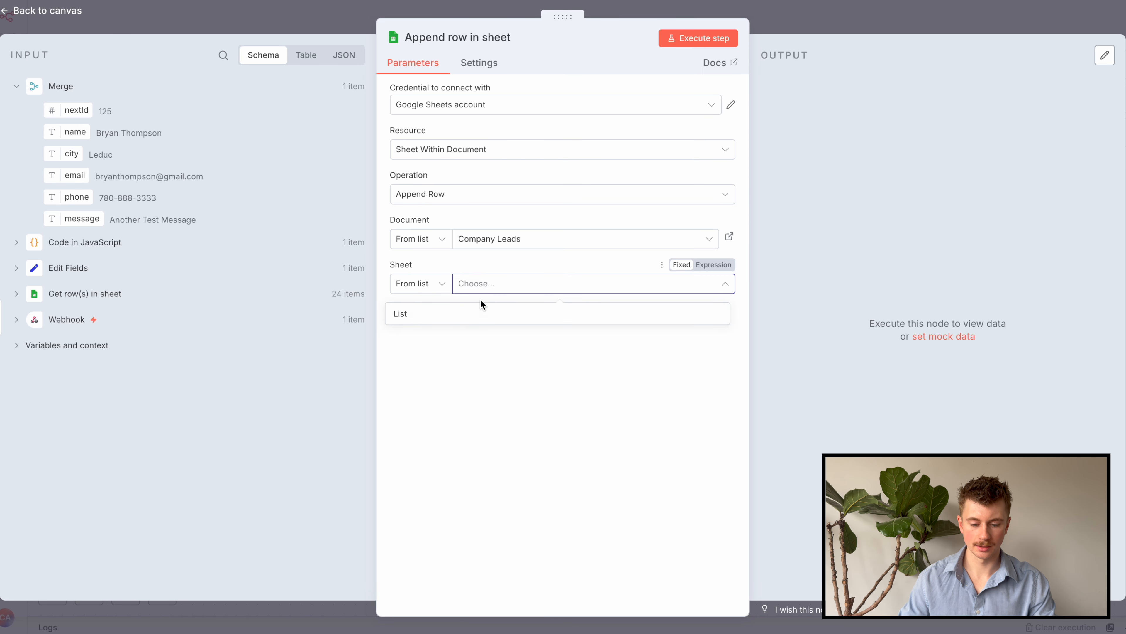
{"action": "left_click", "coordinate": [437, 315]}
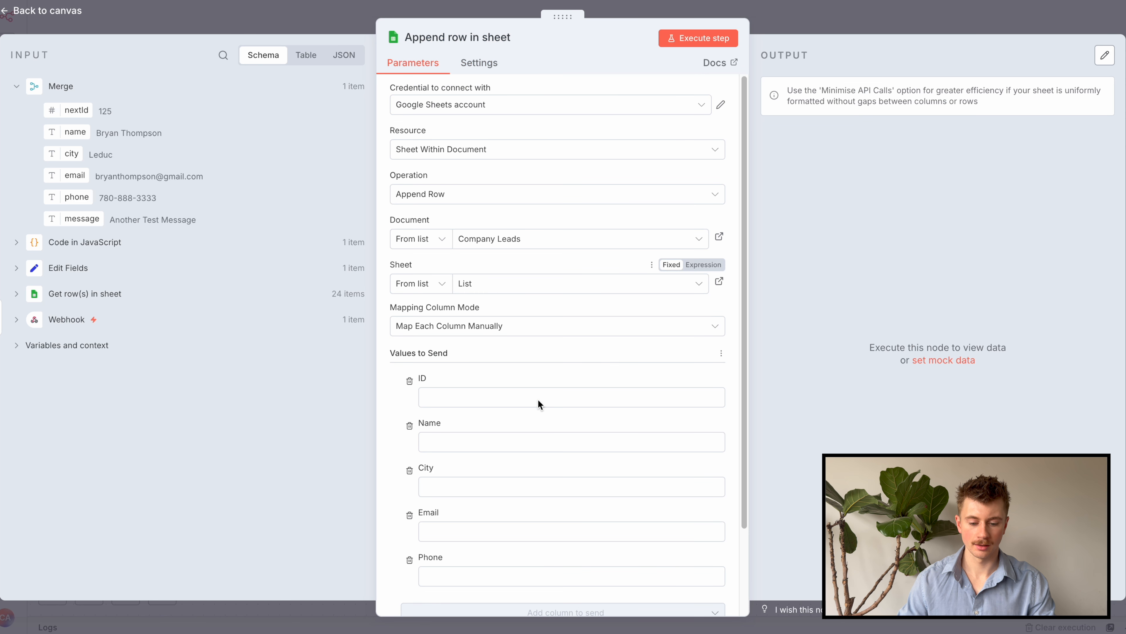
{"action": "scroll", "coordinate": [534, 398], "scroll_direction": "down", "scroll_amount": 3}
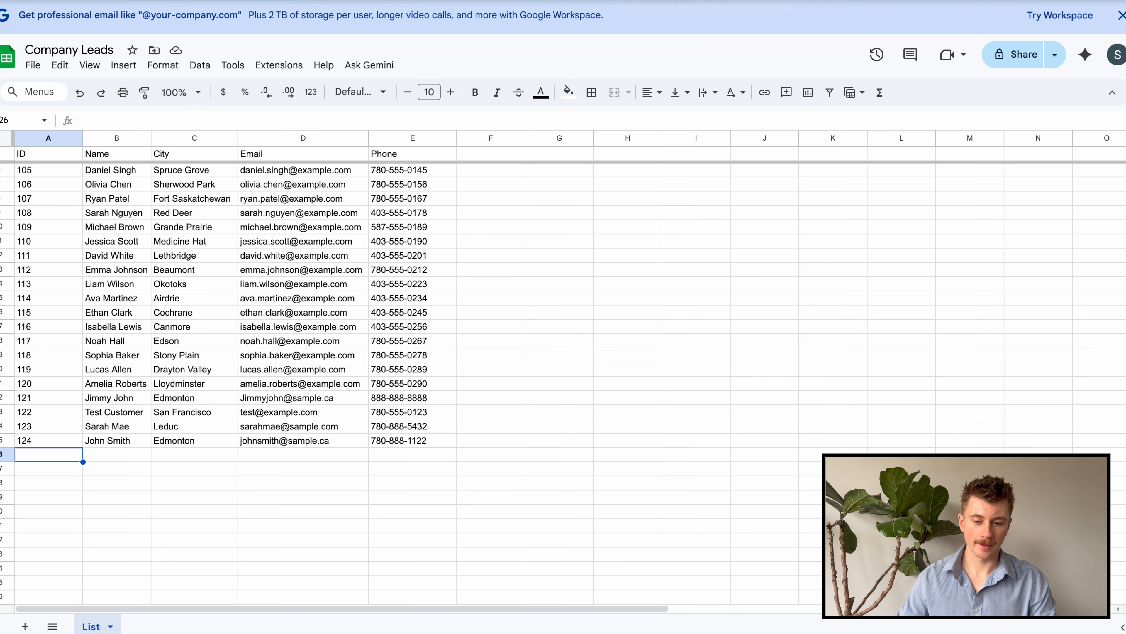
{"action": "left_click_drag", "start_coordinate": [36, 156], "coordinate": [440, 522]}
{"action": "left_click", "coordinate": [518, 297]}
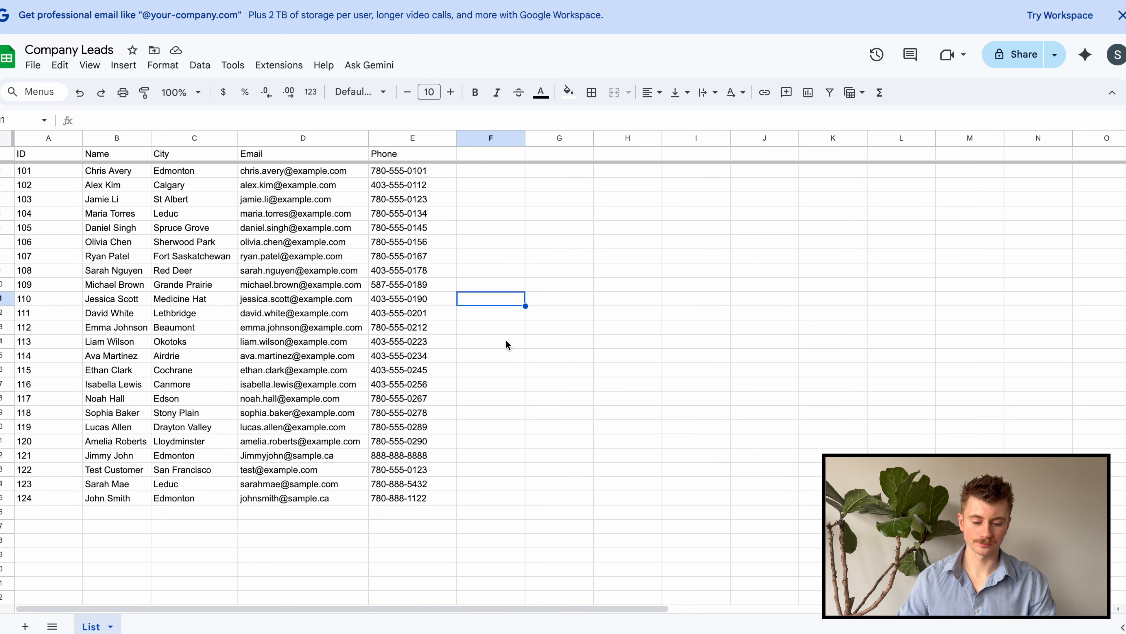
{"action": "left_click_drag", "start_coordinate": [57, 156], "coordinate": [415, 413]}
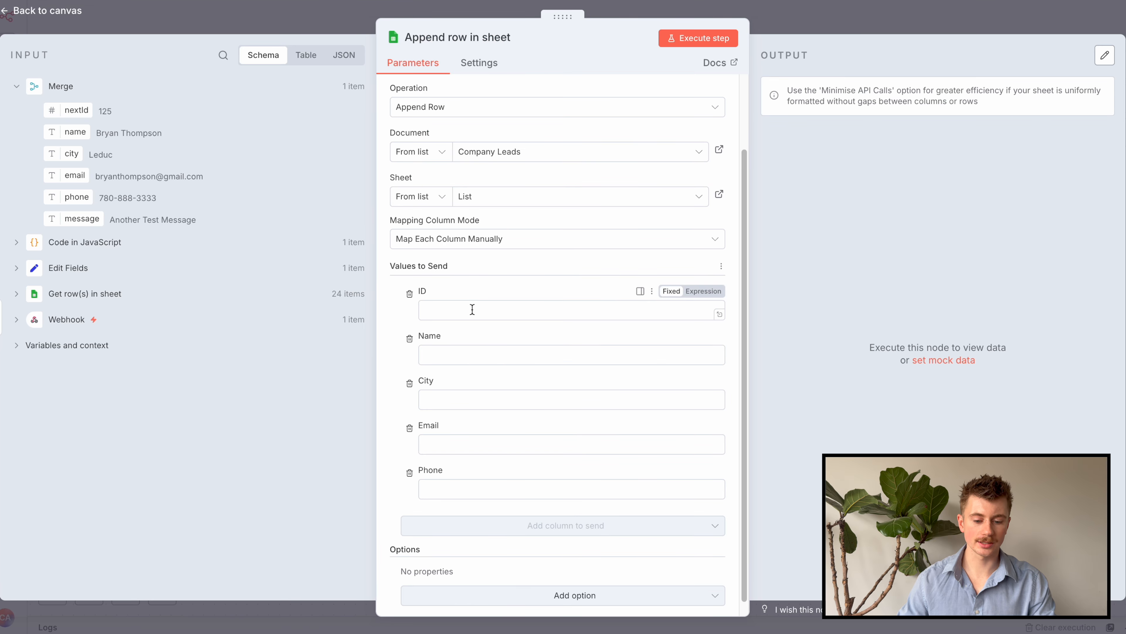
{"action": "left_click", "coordinate": [471, 309]}
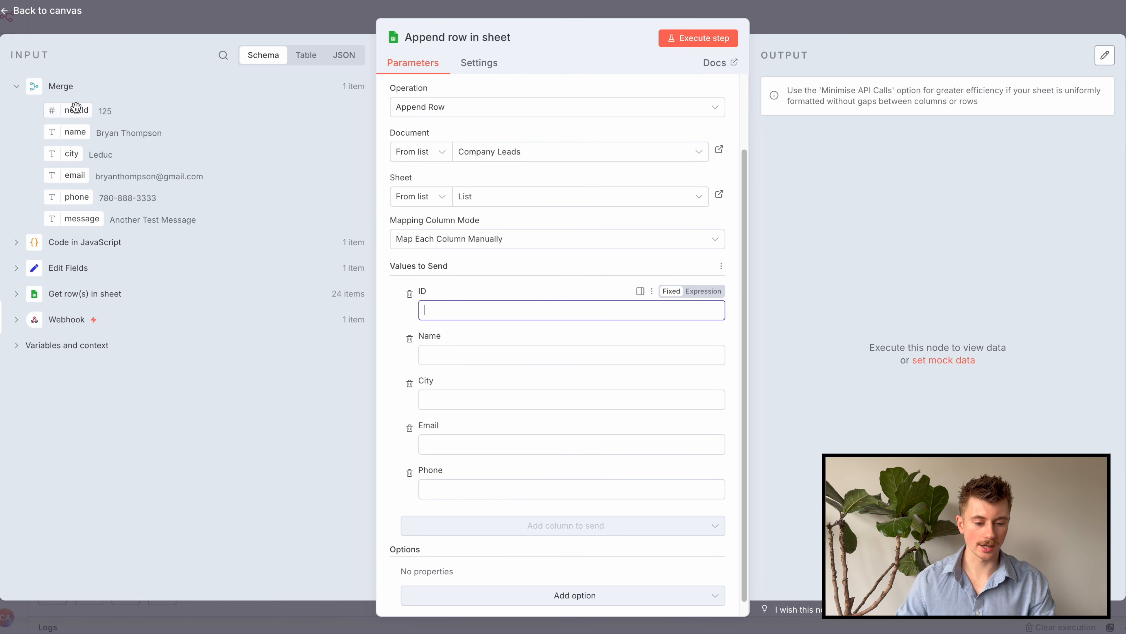
Map nextId, name, city, email and phone into the ID, Name, City, Email and Phone columns
{"action": "left_click_drag", "start_coordinate": [76, 110], "coordinate": [500, 313]}
{"action": "left_click_drag", "start_coordinate": [71, 133], "coordinate": [428, 368]}
{"action": "left_click_drag", "start_coordinate": [71, 153], "coordinate": [426, 427]}
{"action": "left_click_drag", "start_coordinate": [75, 175], "coordinate": [457, 483]}
{"action": "left_click_drag", "start_coordinate": [82, 205], "coordinate": [428, 545]}
{"action": "scroll", "coordinate": [456, 435], "scroll_direction": "down", "scroll_amount": 2}
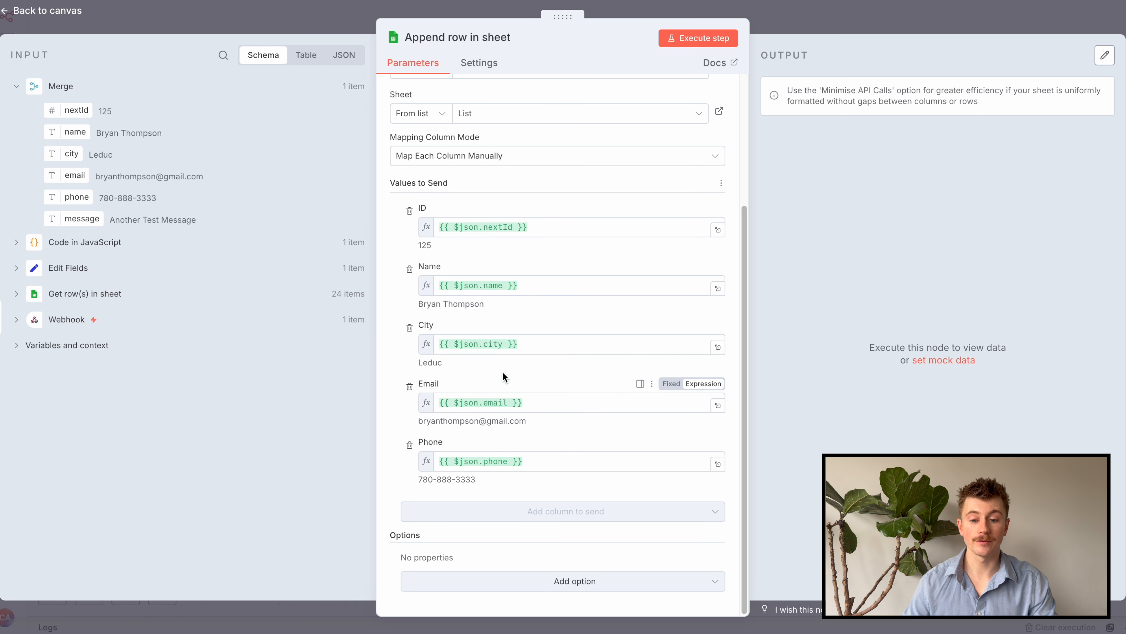
Widen empty column F in Company Leads, then execute the append step to add row ID 125
{"action": "key", "text": "ctrl+Tab"}
{"action": "left_click_drag", "start_coordinate": [525, 138], "coordinate": [540, 156]}
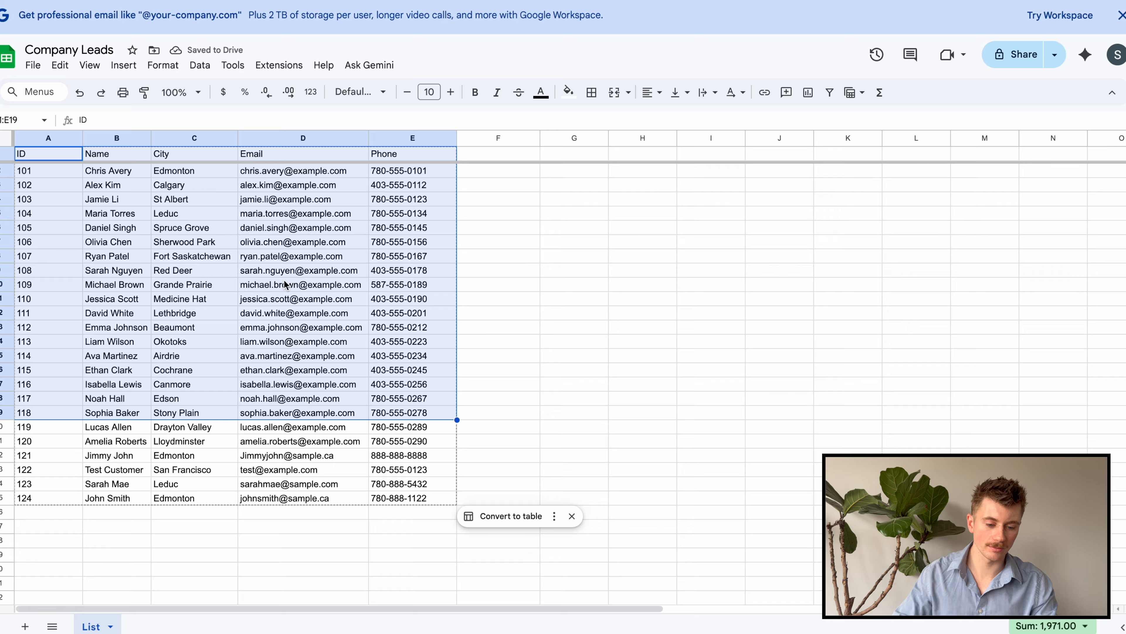
{"action": "left_click", "coordinate": [460, 275]}
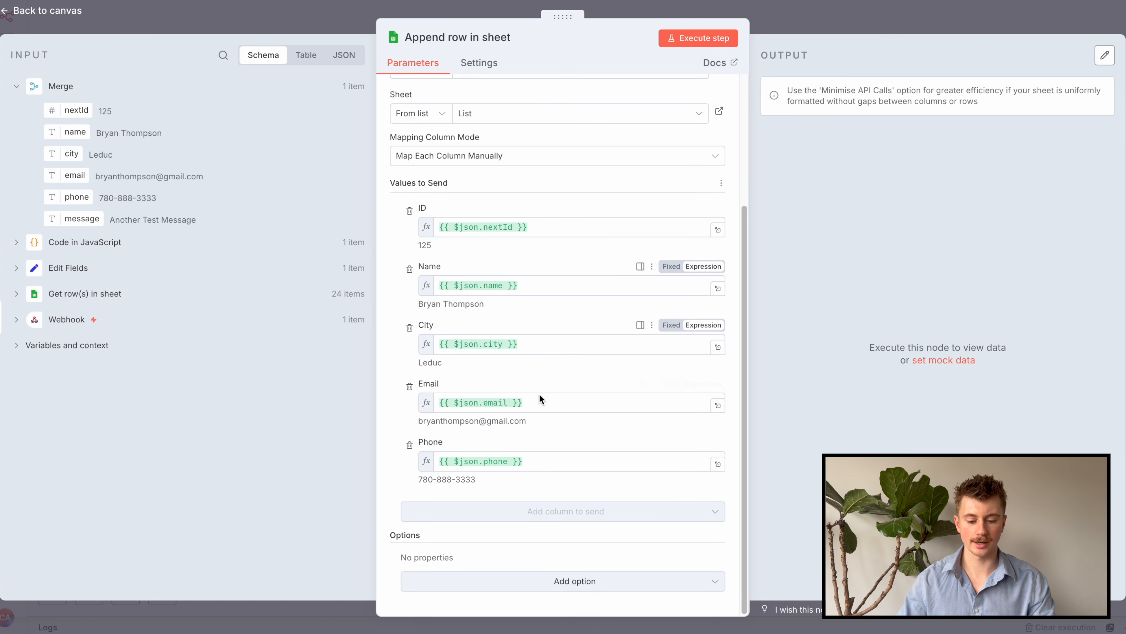
{"action": "scroll", "coordinate": [510, 399], "scroll_direction": "up", "scroll_amount": 4}
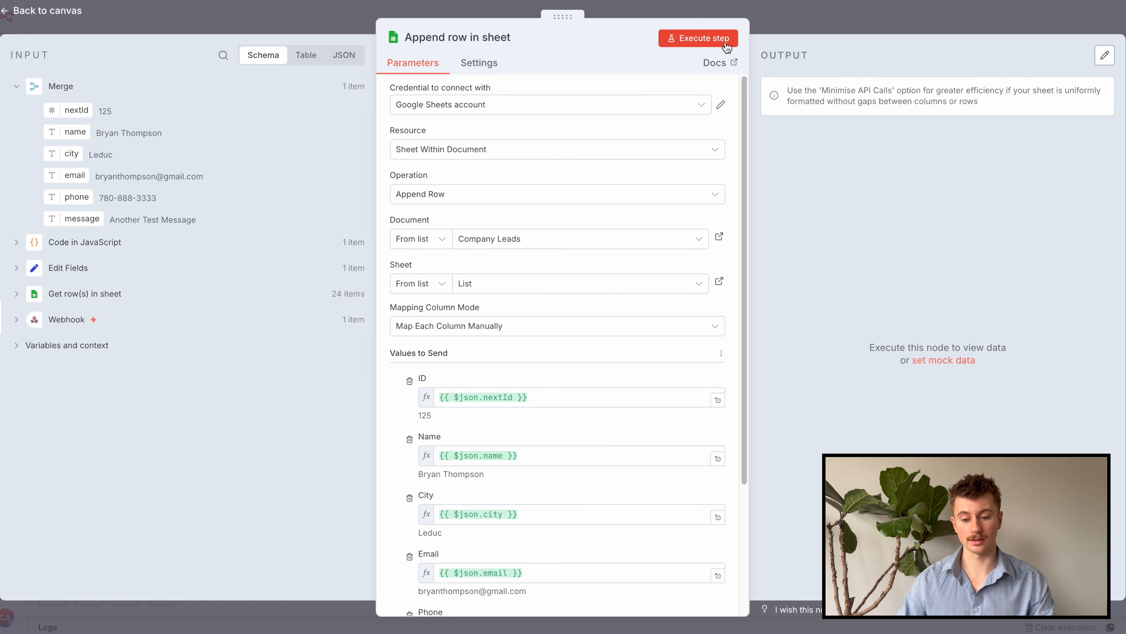
{"action": "left_click", "coordinate": [705, 39]}
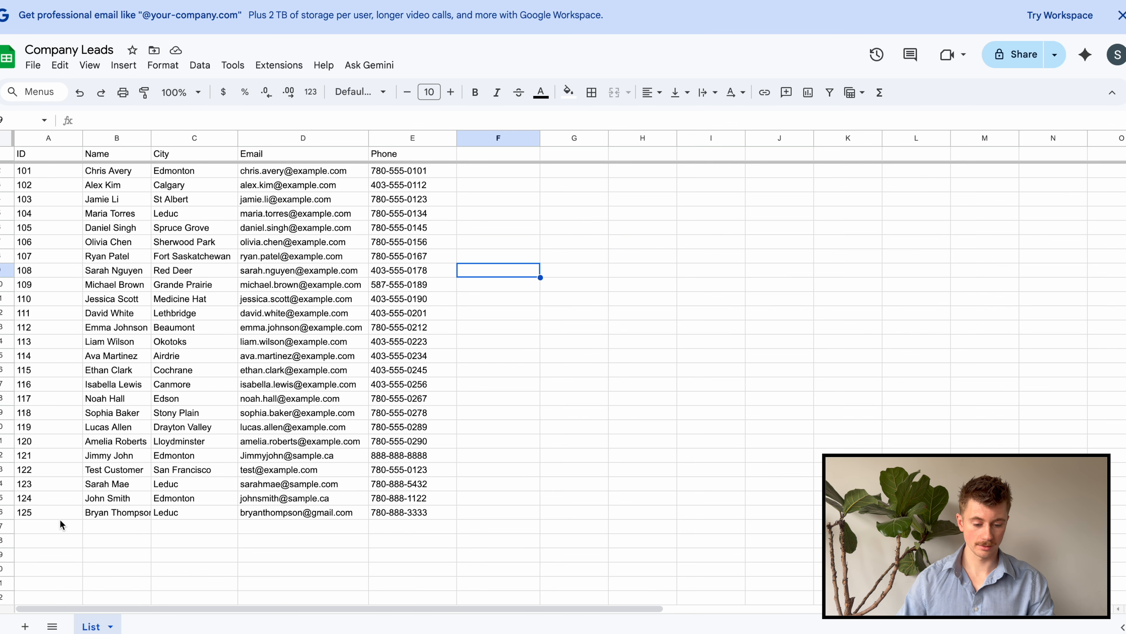
Highlight the new row 26 (ID 125) and widen column B so full names display
{"action": "left_click_drag", "start_coordinate": [36, 511], "coordinate": [413, 516]}
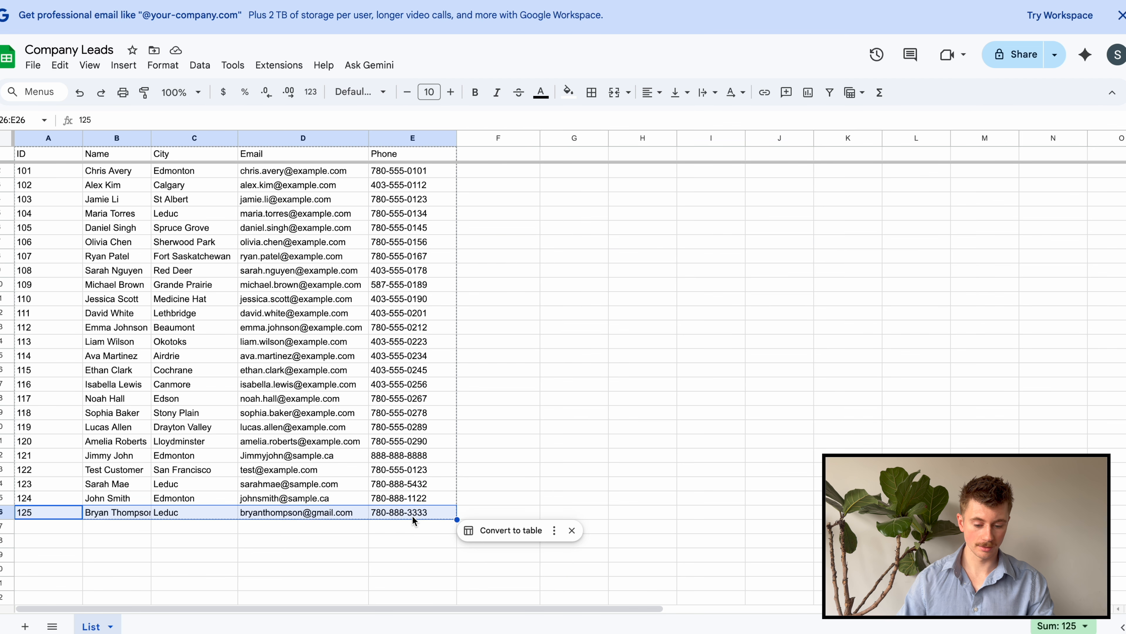
{"action": "left_click_drag", "start_coordinate": [152, 138], "coordinate": [171, 143]}
{"action": "left_click", "coordinate": [256, 546]}
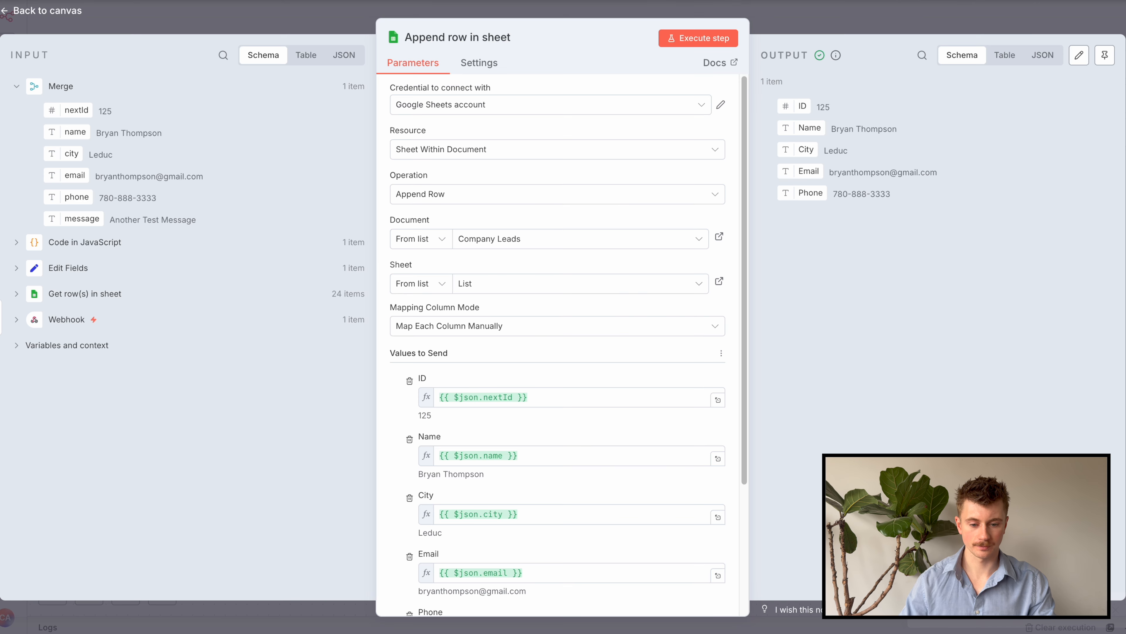
Close the append-row settings and move the Append row node lower on the canvas
{"action": "left_click", "coordinate": [381, 1]}
{"action": "left_click", "coordinate": [813, 19]}
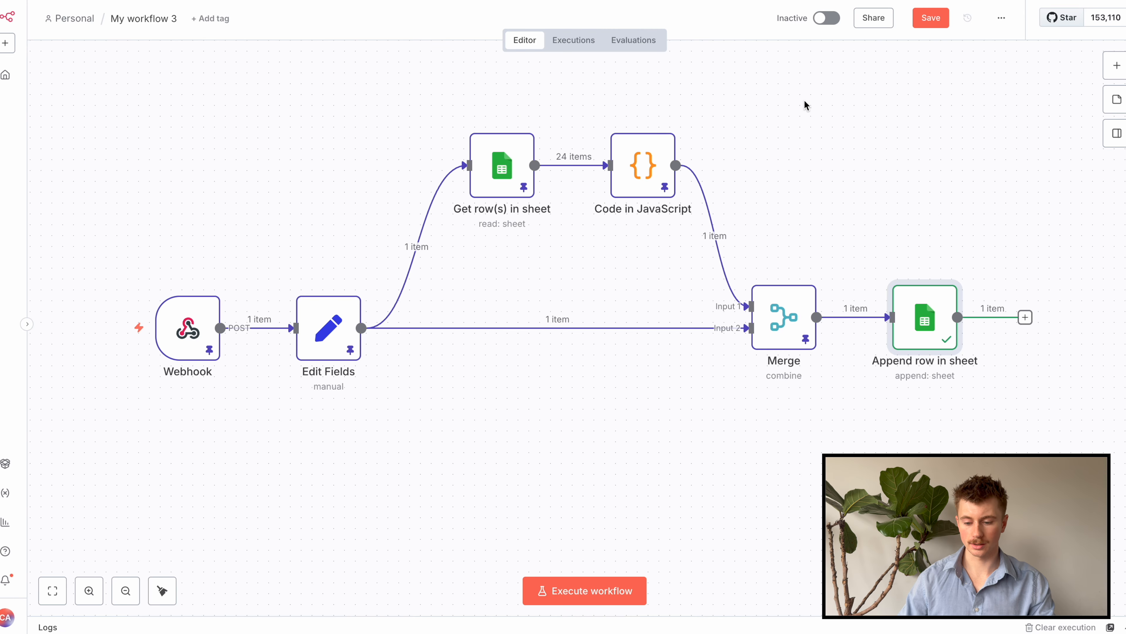
{"action": "left_click_drag", "start_coordinate": [931, 436], "coordinate": [930, 448]}
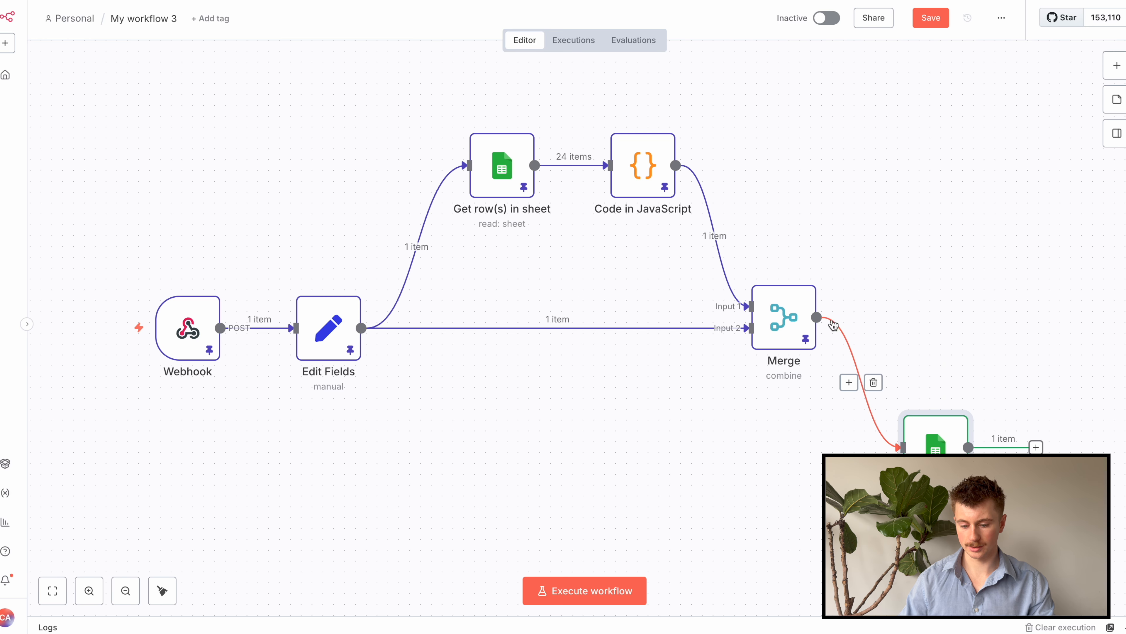
Branch a Gmail 'Send a message' step off the Merge output
{"action": "left_click_drag", "start_coordinate": [817, 317], "coordinate": [891, 185]}
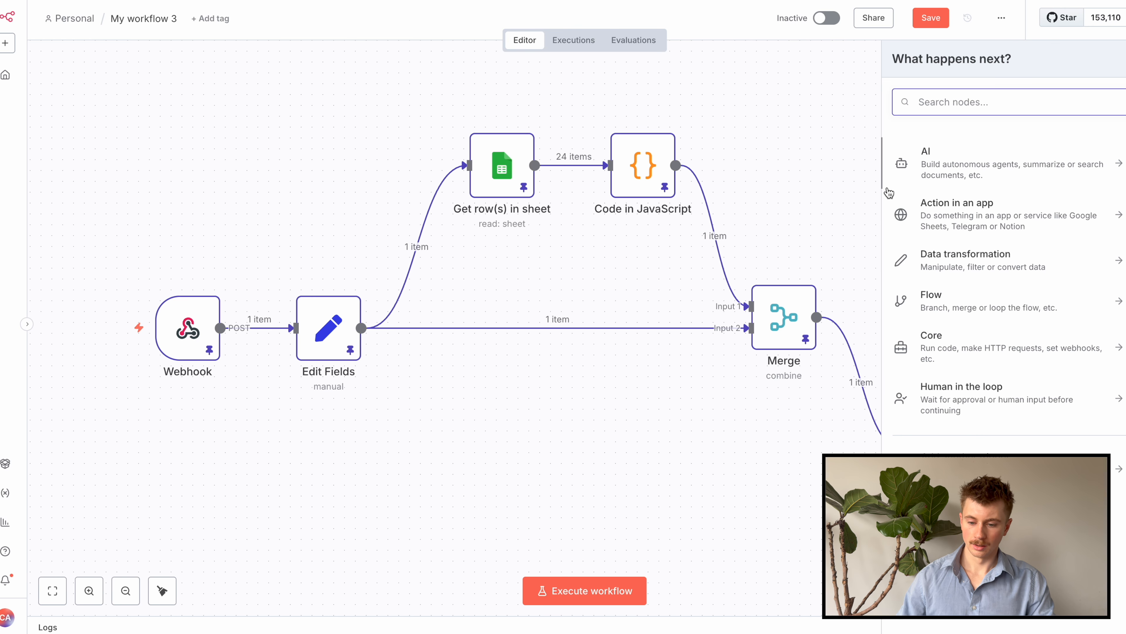
{"action": "type", "text": "gmail"}
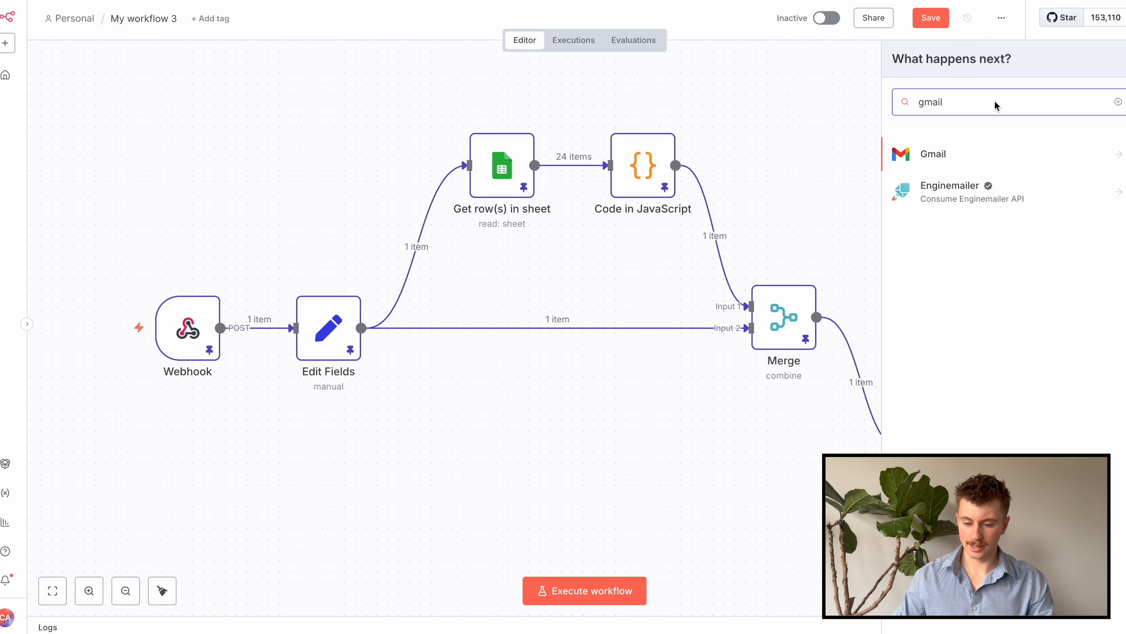
{"action": "left_click", "coordinate": [982, 162]}
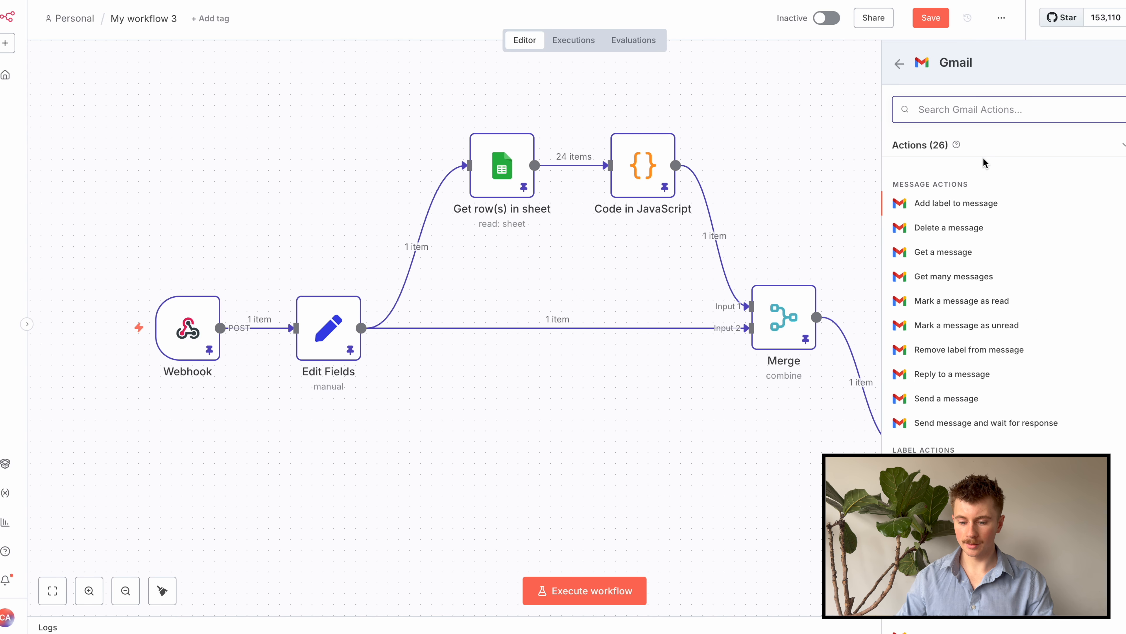
{"action": "left_click", "coordinate": [964, 399]}
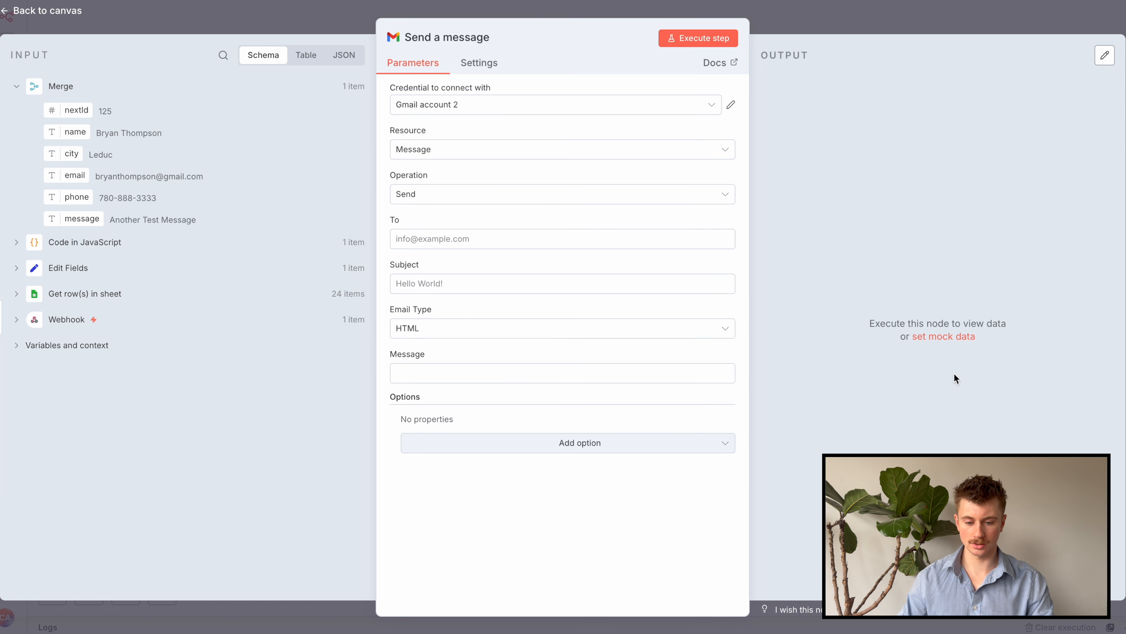
Use Gmail account 2 as sender and enter the recipient's e-mail address in To
{"action": "left_click", "coordinate": [659, 105]}
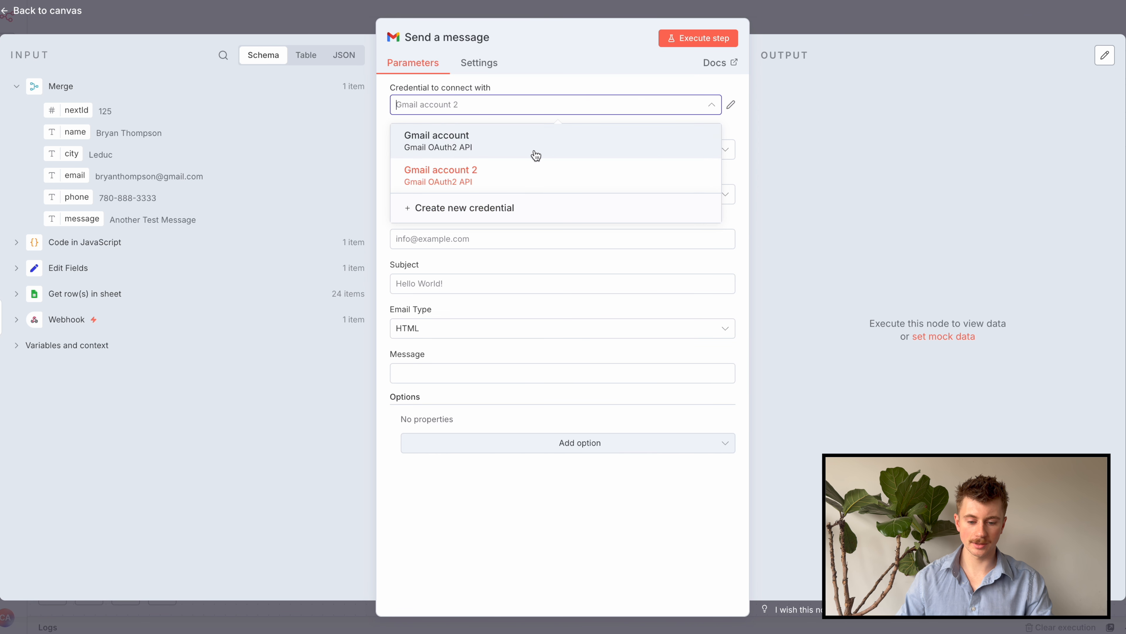
{"action": "left_click", "coordinate": [525, 168]}
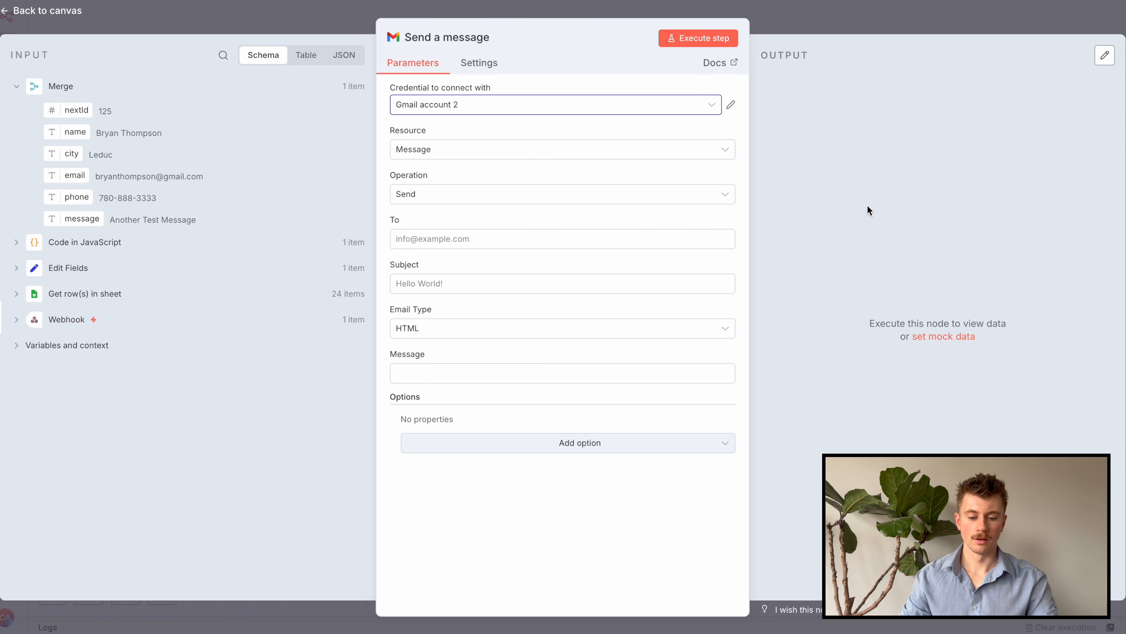
{"action": "left_click", "coordinate": [628, 242]}
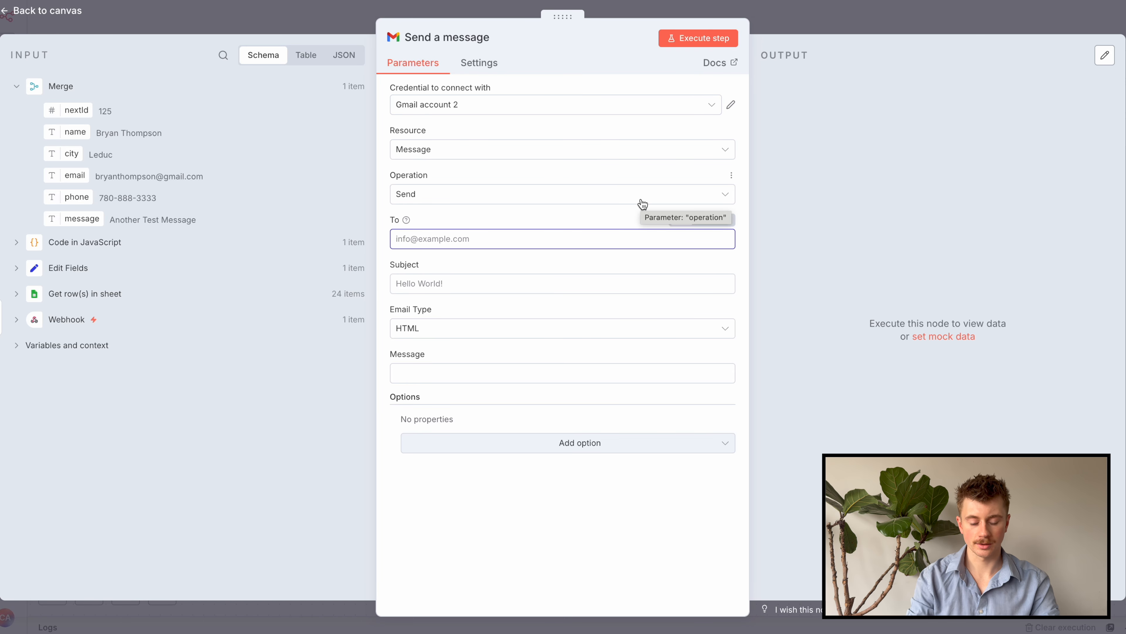
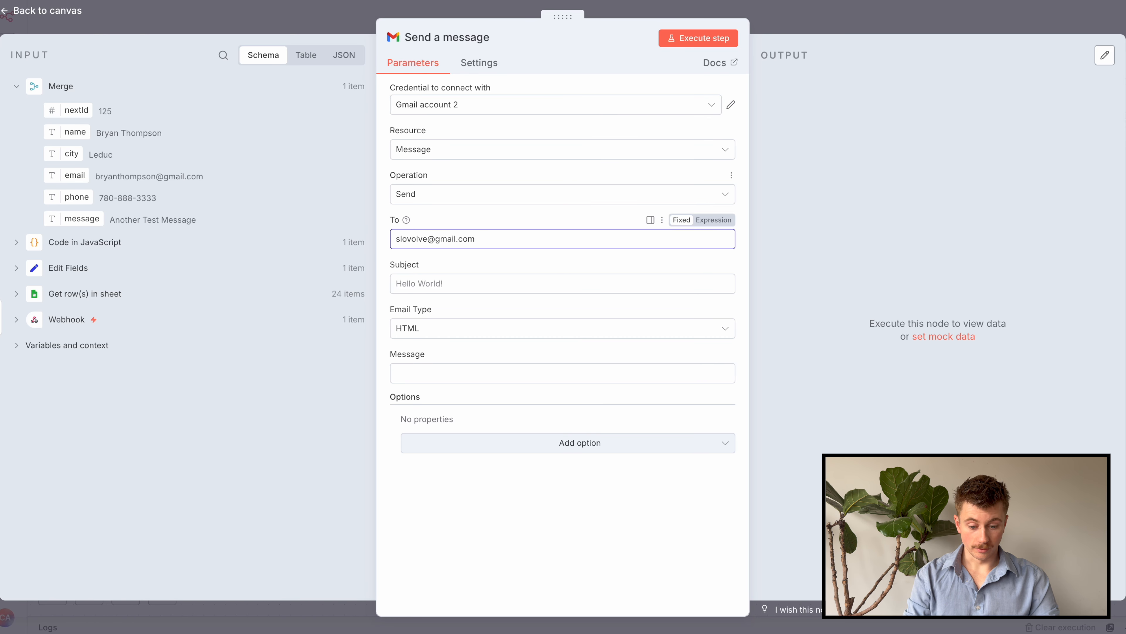
{"action": "key", "text": "Tab"}
Make the subject an expression 'New Form Submission From' plus the name field, then review the sample notification
{"action": "left_click", "coordinate": [554, 280]}
{"action": "type", "text": "New Form "}
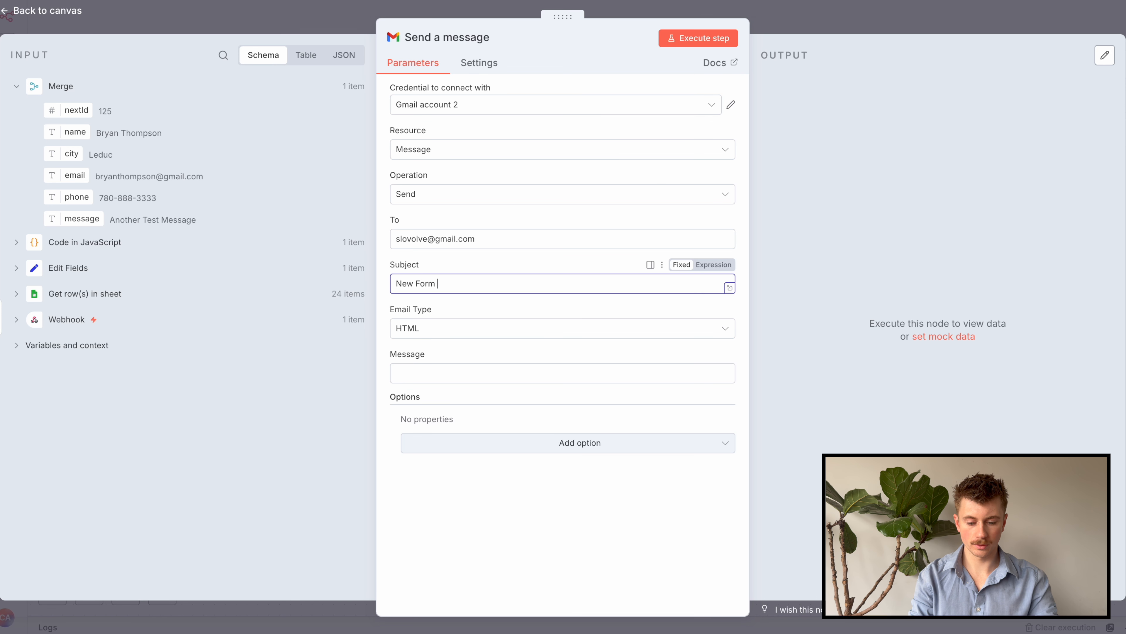
{"action": "type", "text": "Submission From"}
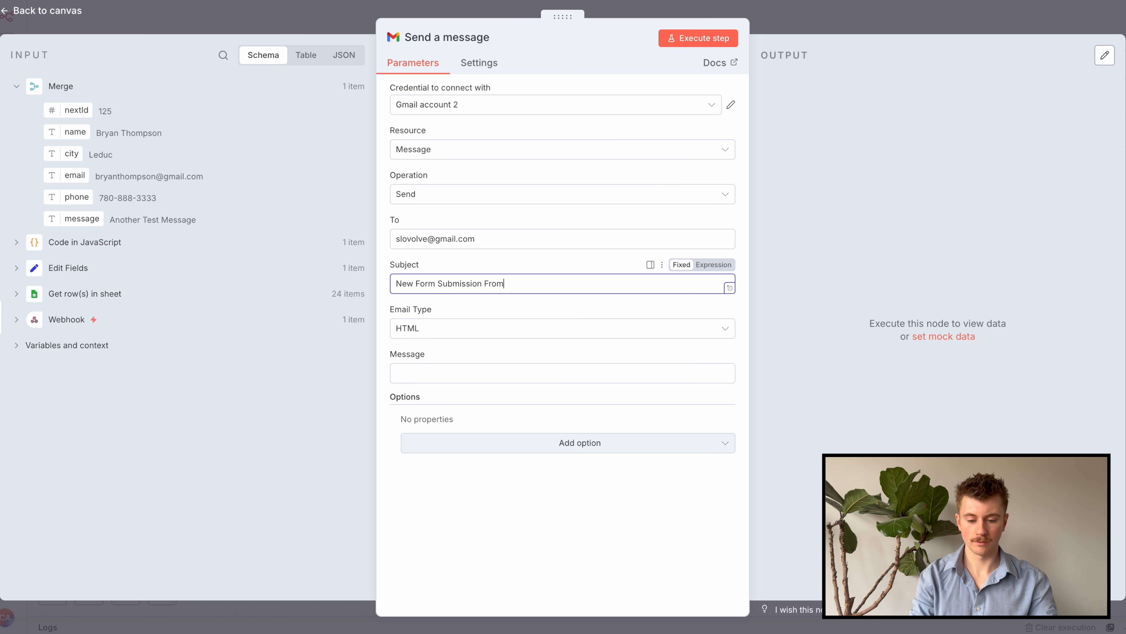
{"action": "left_click_drag", "start_coordinate": [77, 132], "coordinate": [105, 159]}
{"action": "left_click", "coordinate": [713, 265]}
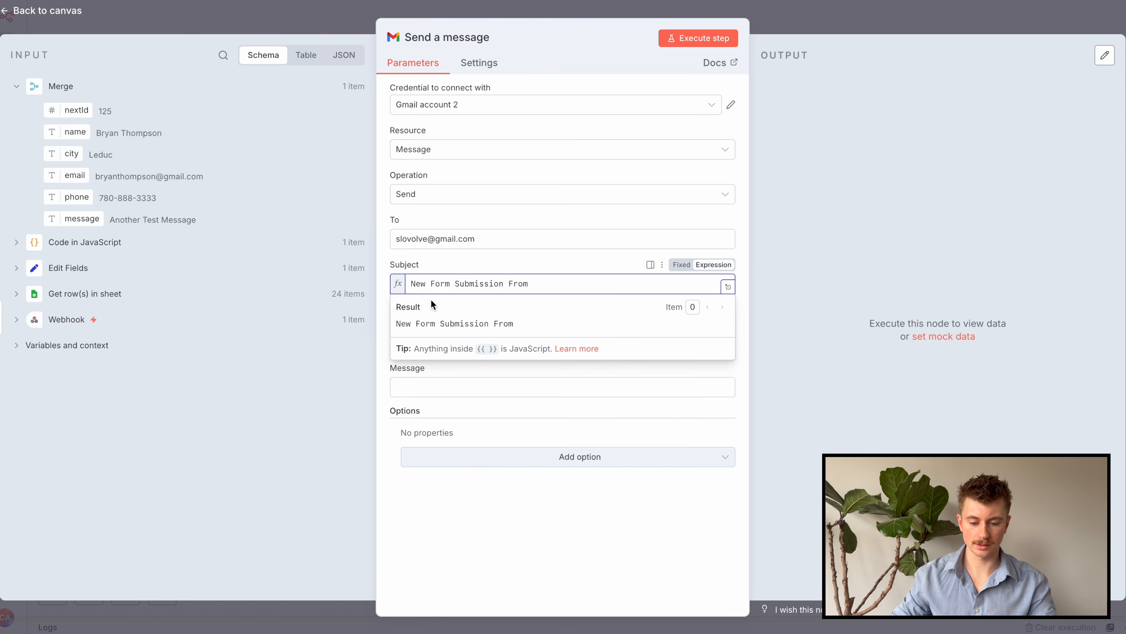
{"action": "left_click_drag", "start_coordinate": [78, 138], "coordinate": [558, 293]}
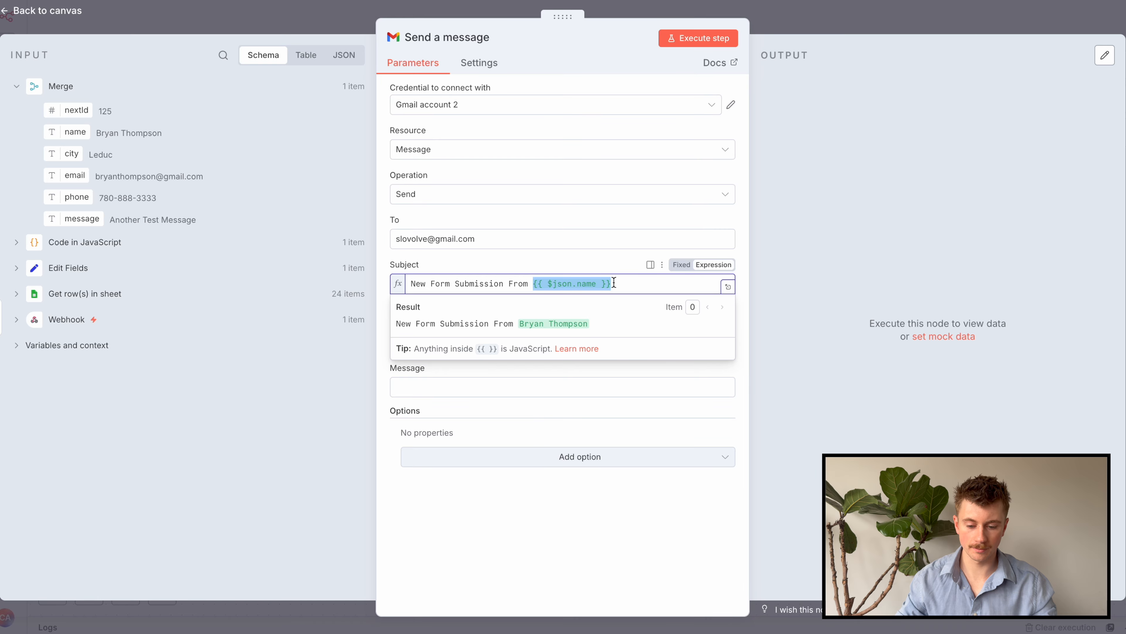
{"action": "left_click", "coordinate": [405, 526]}
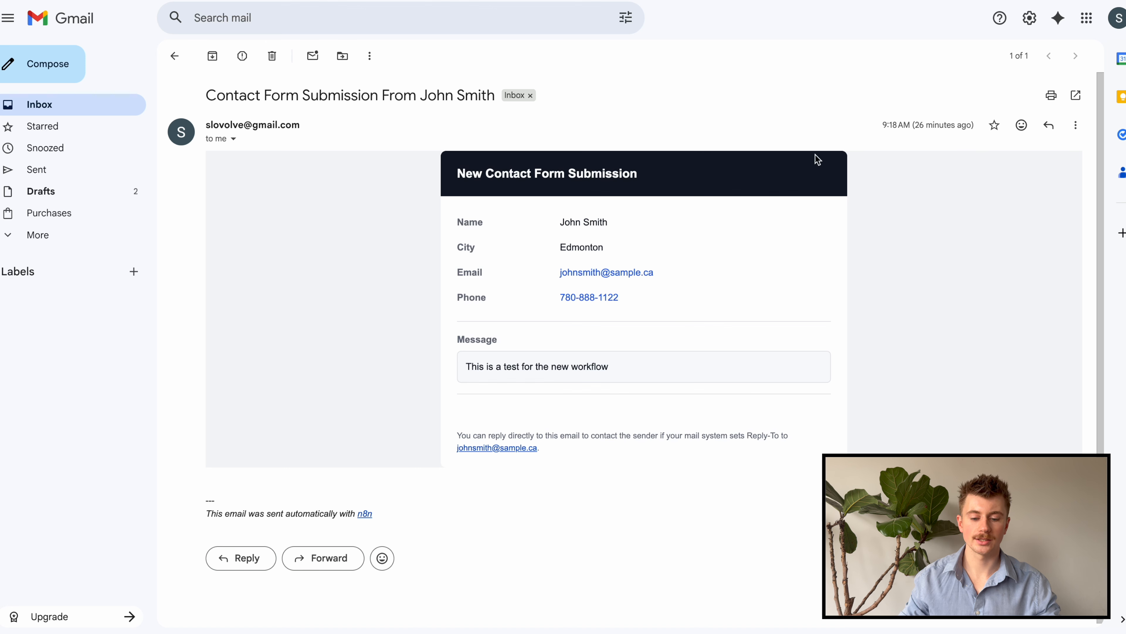
{"action": "mouse_move", "coordinate": [457, 172]}
{"action": "left_mouse_down"}
{"action": "mouse_move", "coordinate": [715, 453]}
{"action": "mouse_move", "coordinate": [616, 447]}
{"action": "mouse_move", "coordinate": [456, 241]}
{"action": "mouse_move", "coordinate": [456, 180]}
{"action": "left_mouse_up"}
{"action": "left_click", "coordinate": [457, 178]}
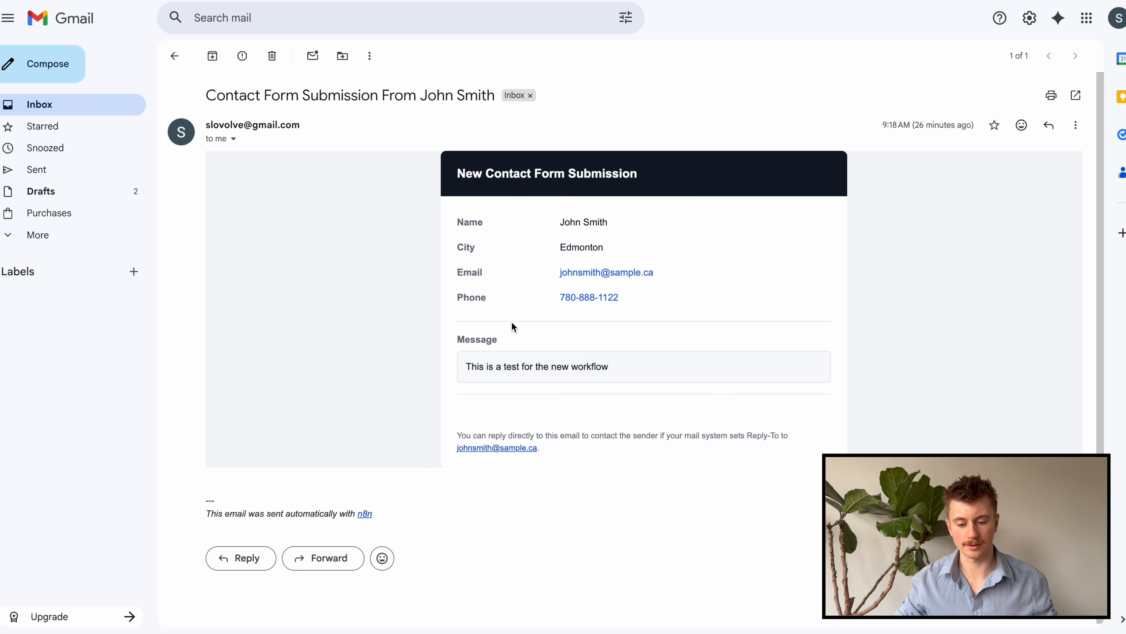
{"action": "left_click", "coordinate": [612, 274]}
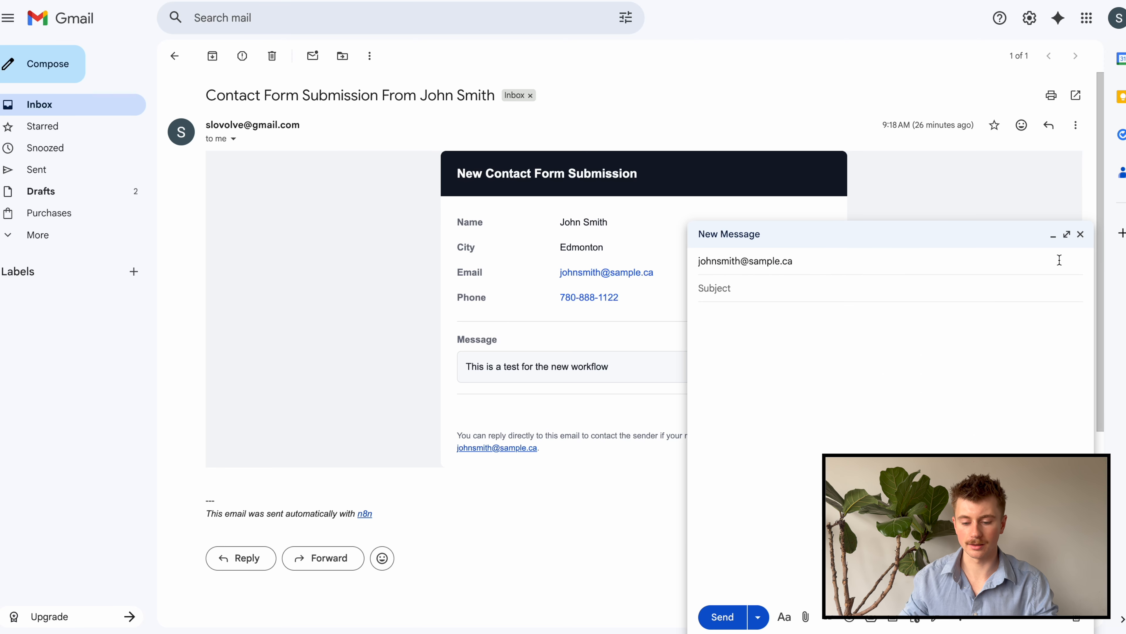
{"action": "left_click", "coordinate": [1080, 234]}
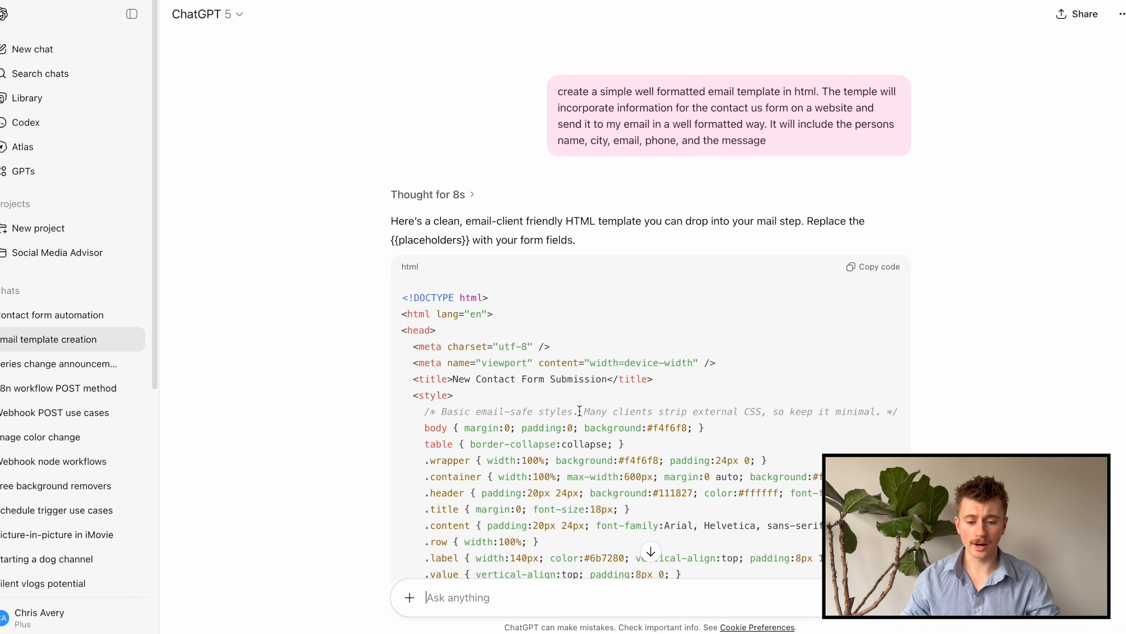
Scroll through ChatGPT's HTML contact-form email template and its code block
{"action": "scroll", "coordinate": [580, 411], "scroll_direction": "down", "scroll_amount": 1}
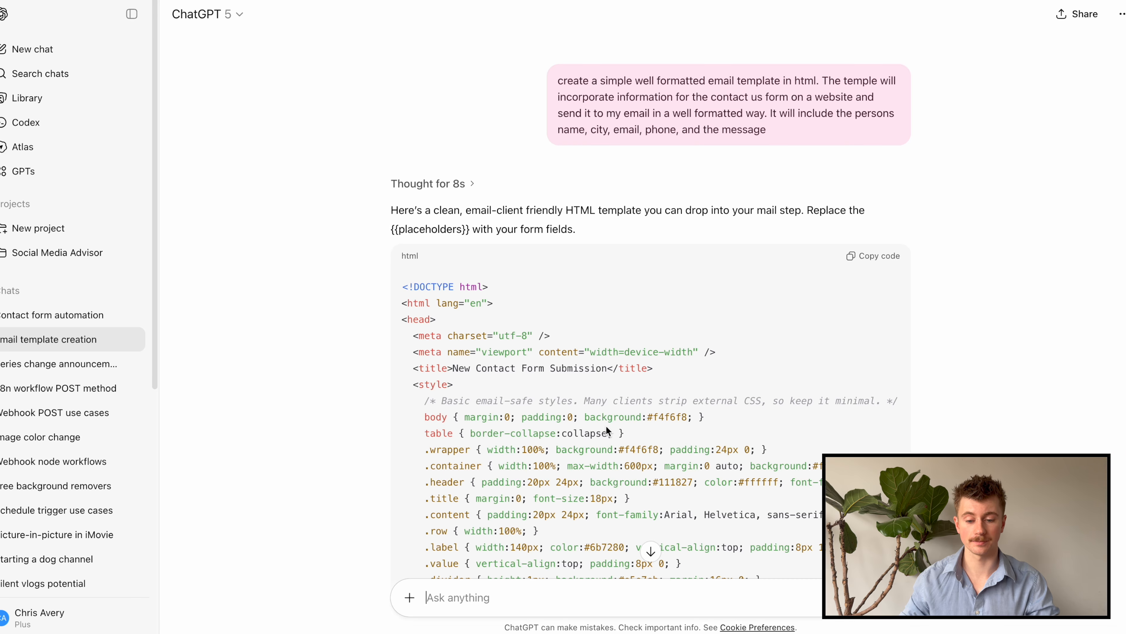
{"action": "scroll", "coordinate": [586, 118], "scroll_direction": "down", "scroll_amount": 2}
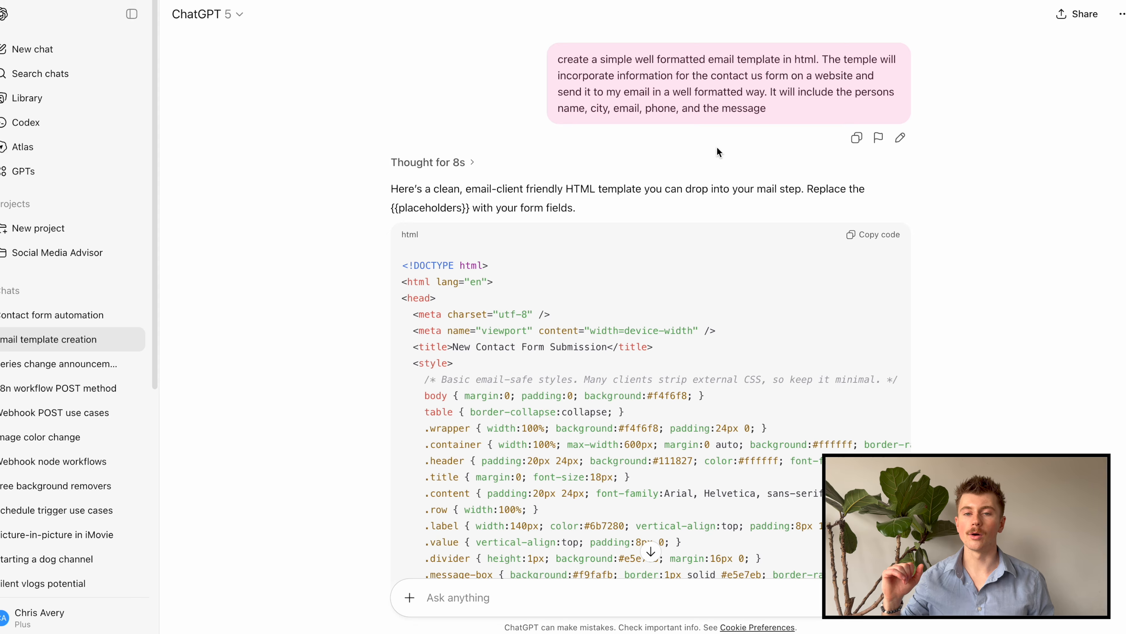
{"action": "scroll", "coordinate": [781, 124], "scroll_direction": "down", "scroll_amount": 1}
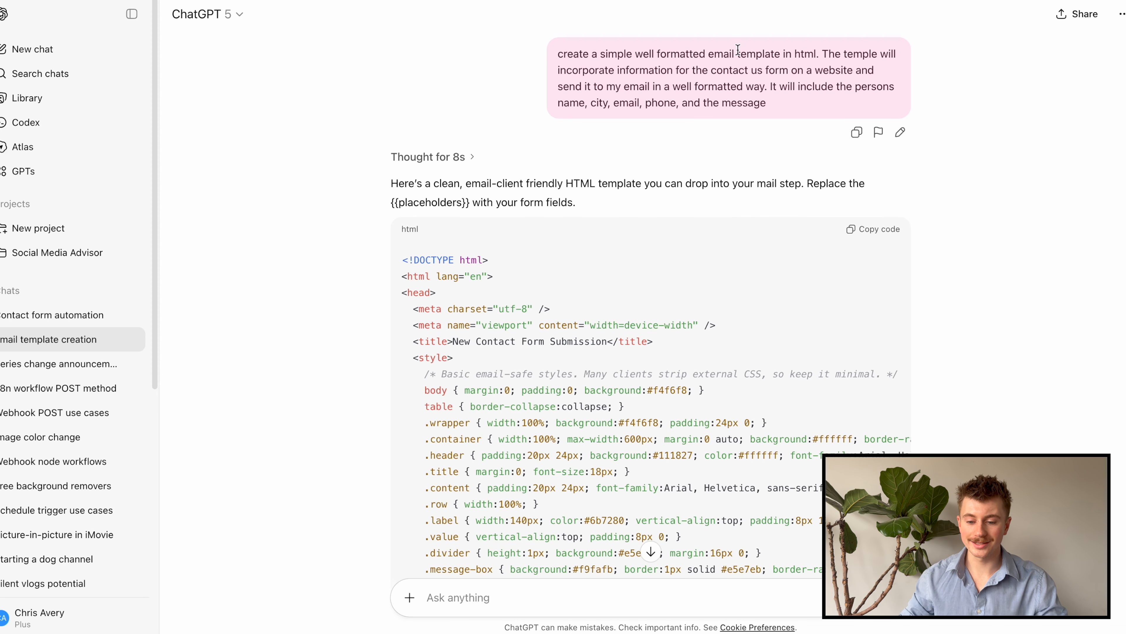
{"action": "scroll", "coordinate": [748, 104], "scroll_direction": "down", "scroll_amount": 15}
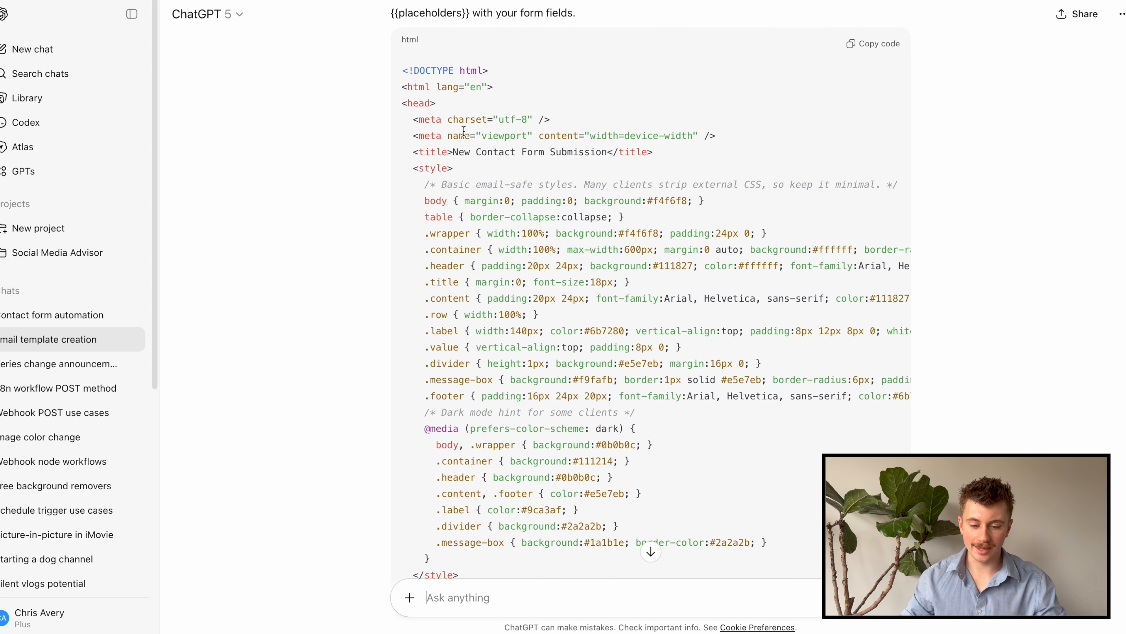
{"action": "scroll", "coordinate": [518, 161], "scroll_direction": "down", "scroll_amount": 10}
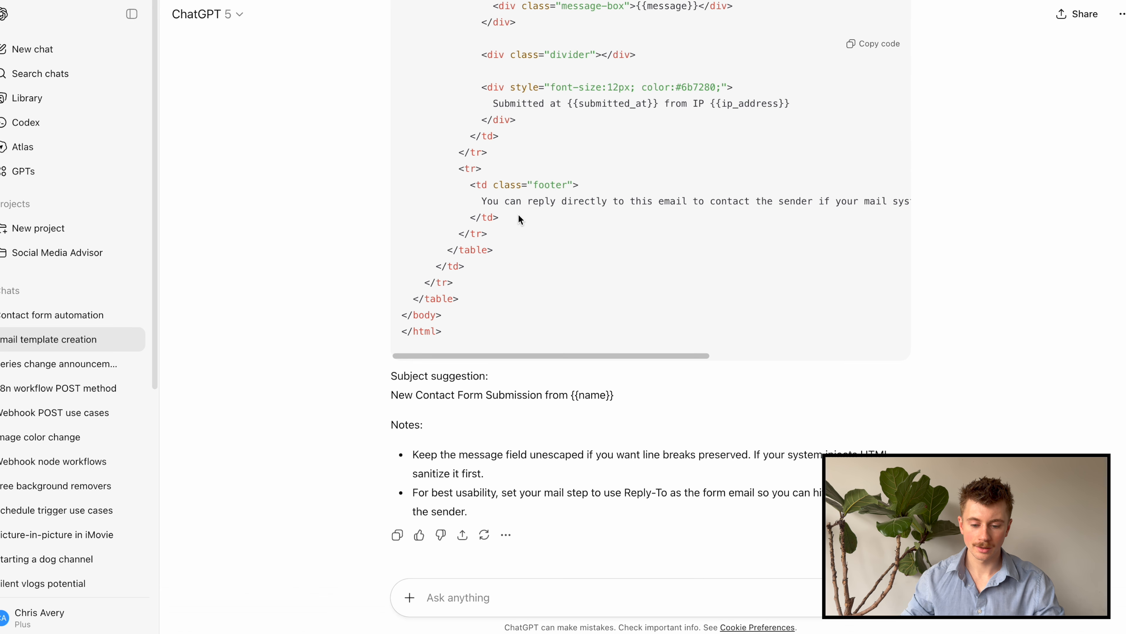
{"action": "scroll", "coordinate": [521, 213], "scroll_direction": "up", "scroll_amount": 10}
{"action": "scroll", "coordinate": [521, 215], "scroll_direction": "up", "scroll_amount": 5}
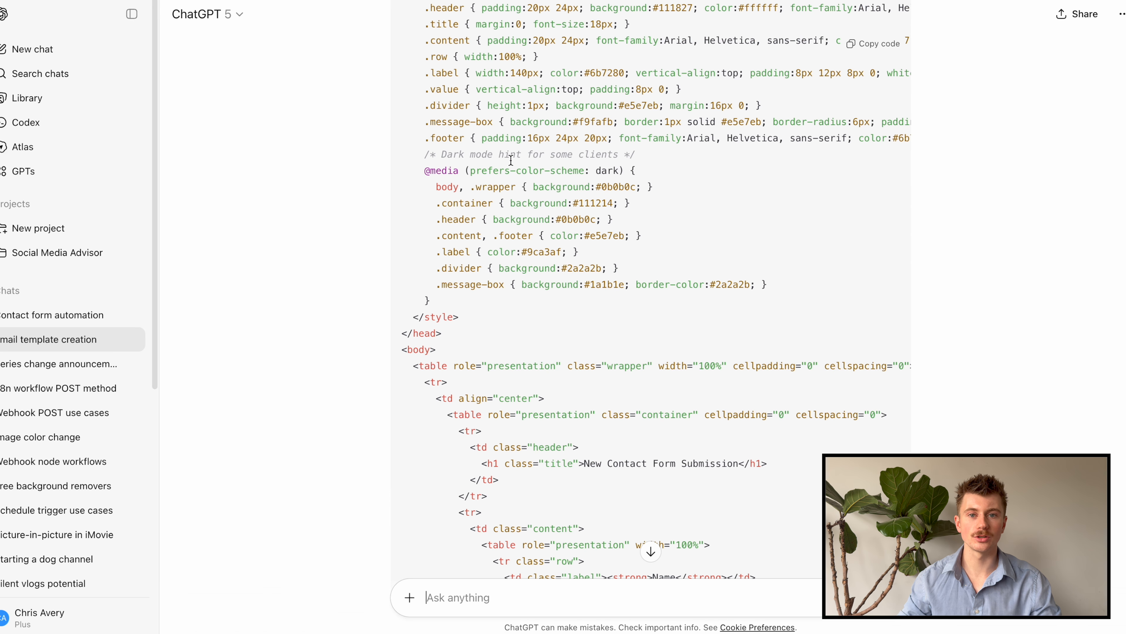
{"action": "scroll", "coordinate": [511, 163], "scroll_direction": "up", "scroll_amount": 2}
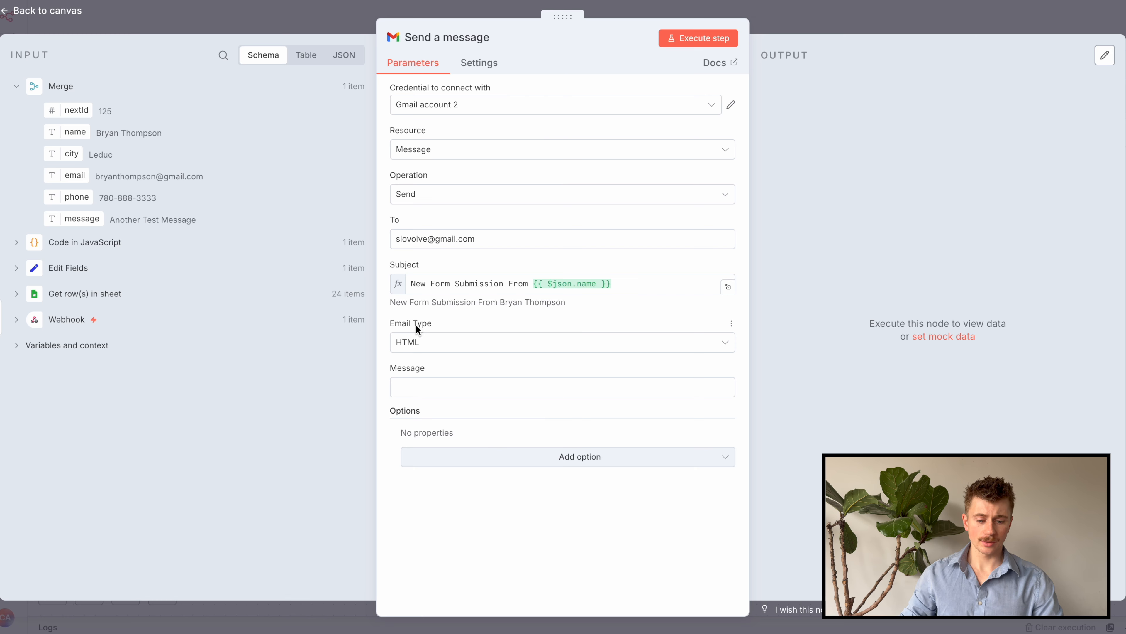
Keep Email Type as HTML and paste the ChatGPT template into the Message expression editor
{"action": "left_click", "coordinate": [421, 345]}
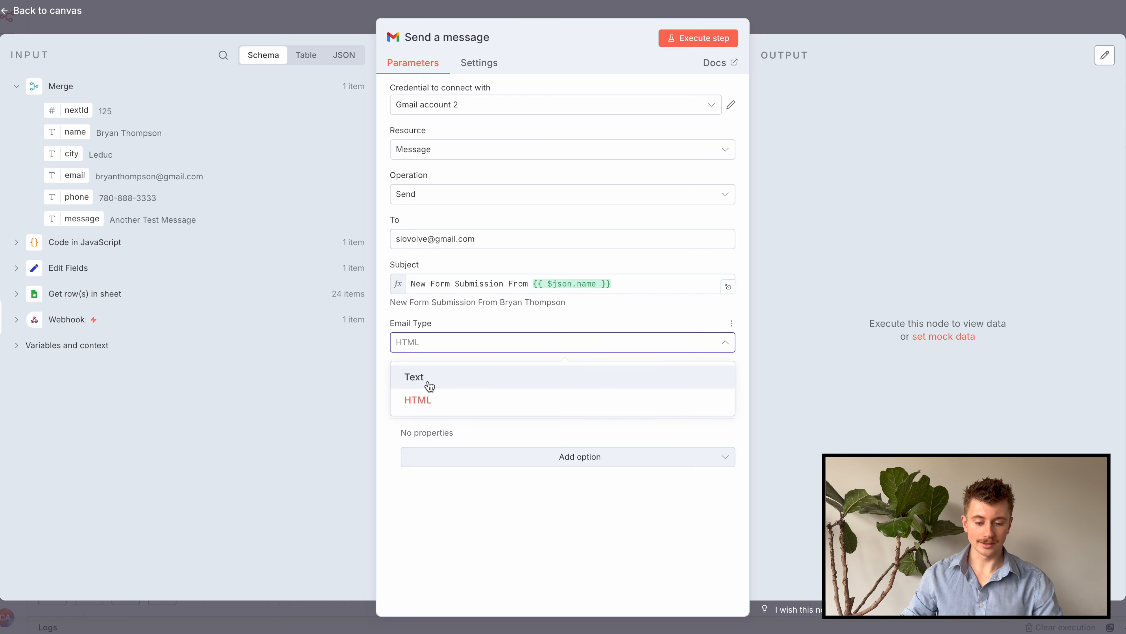
{"action": "left_click", "coordinate": [431, 342]}
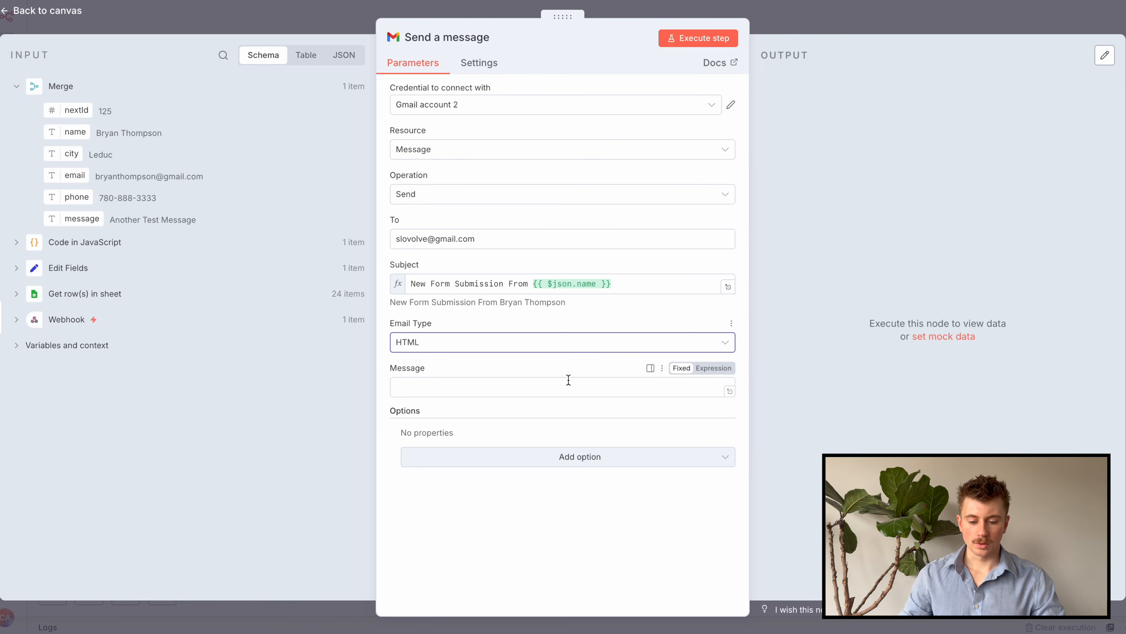
{"action": "left_click", "coordinate": [712, 375]}
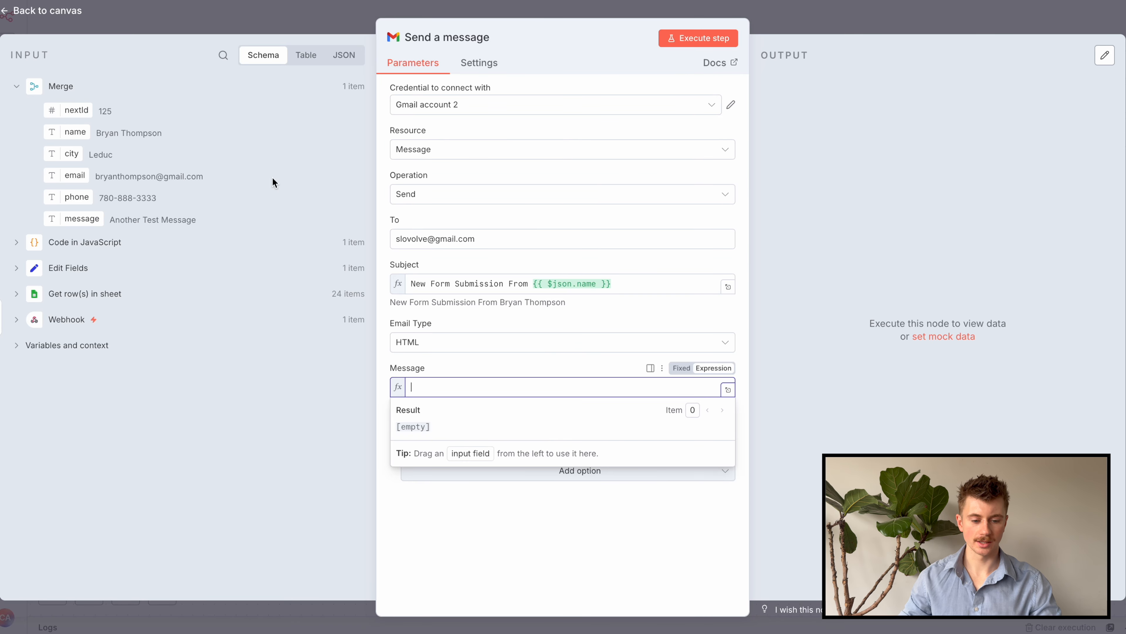
{"action": "left_click", "coordinate": [728, 390]}
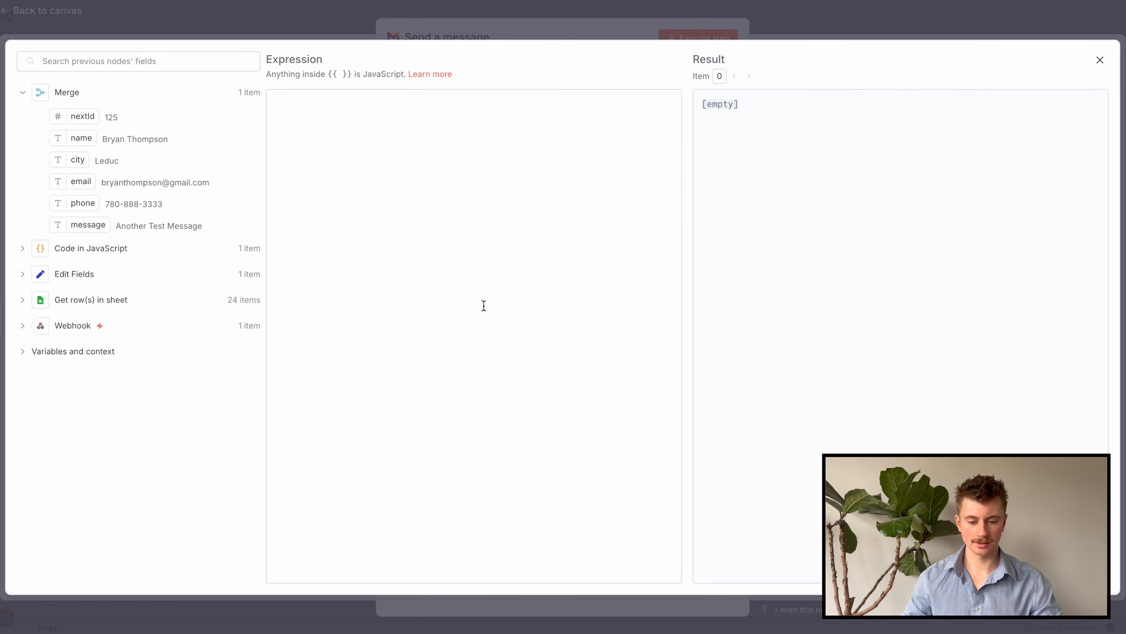
{"action": "key", "text": "ctrl+v"}
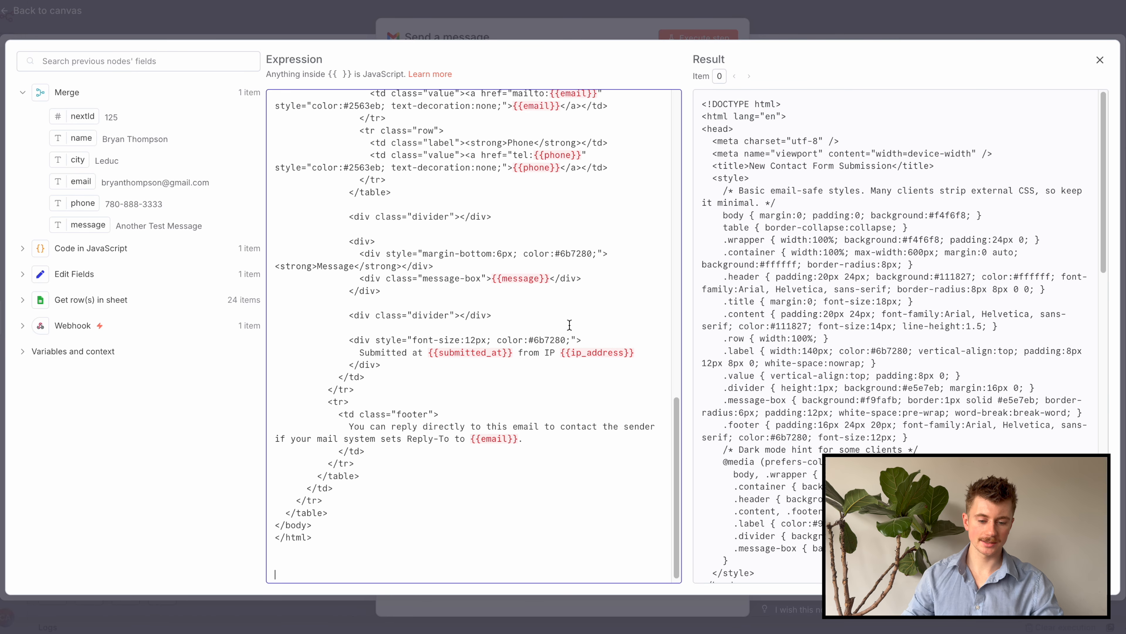
{"action": "scroll", "coordinate": [569, 360], "scroll_direction": "up", "scroll_amount": 15}
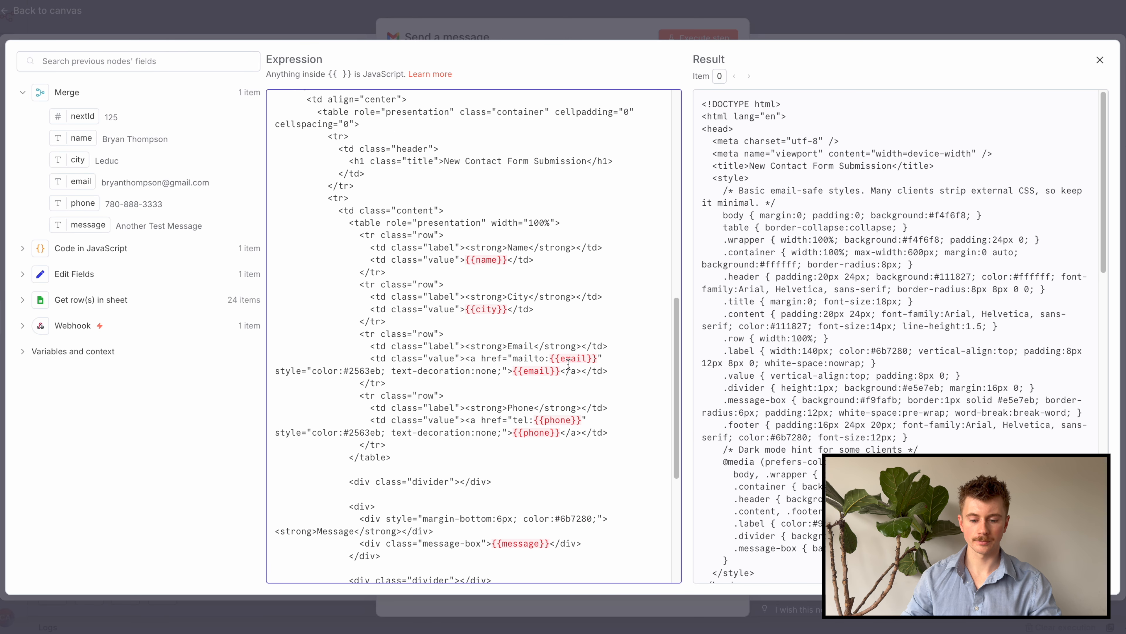
{"action": "scroll", "coordinate": [567, 366], "scroll_direction": "down", "scroll_amount": 10}
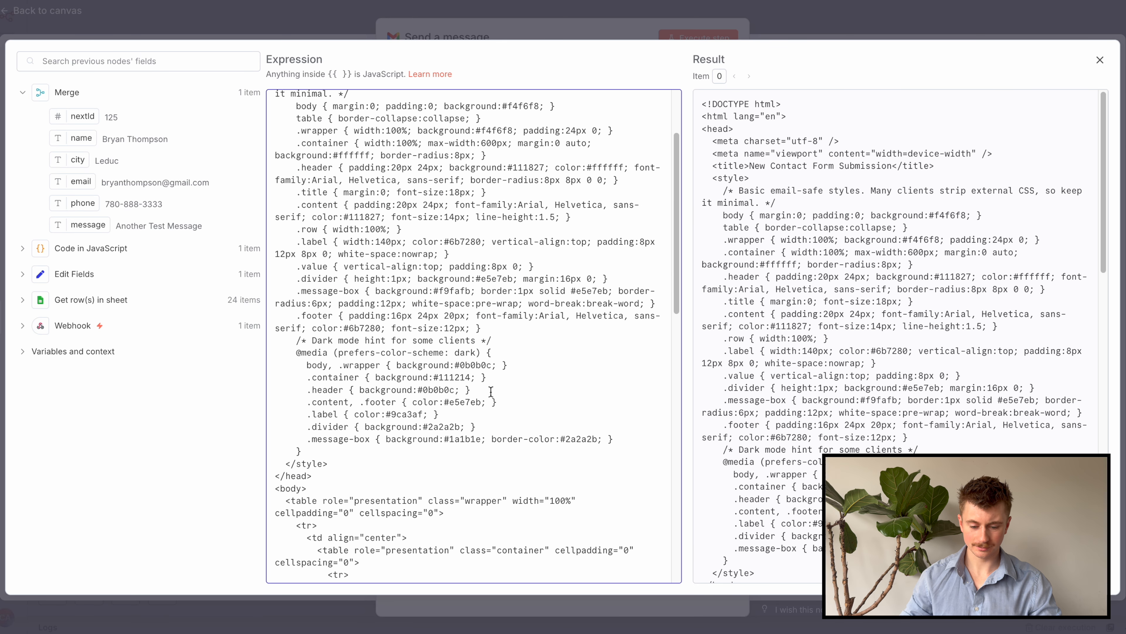
{"action": "scroll", "coordinate": [456, 404], "scroll_direction": "down", "scroll_amount": 3}
Replace the {{name}} and {{city}} placeholders with the name and city input fields
{"action": "left_click_drag", "start_coordinate": [508, 375], "coordinate": [468, 369]}
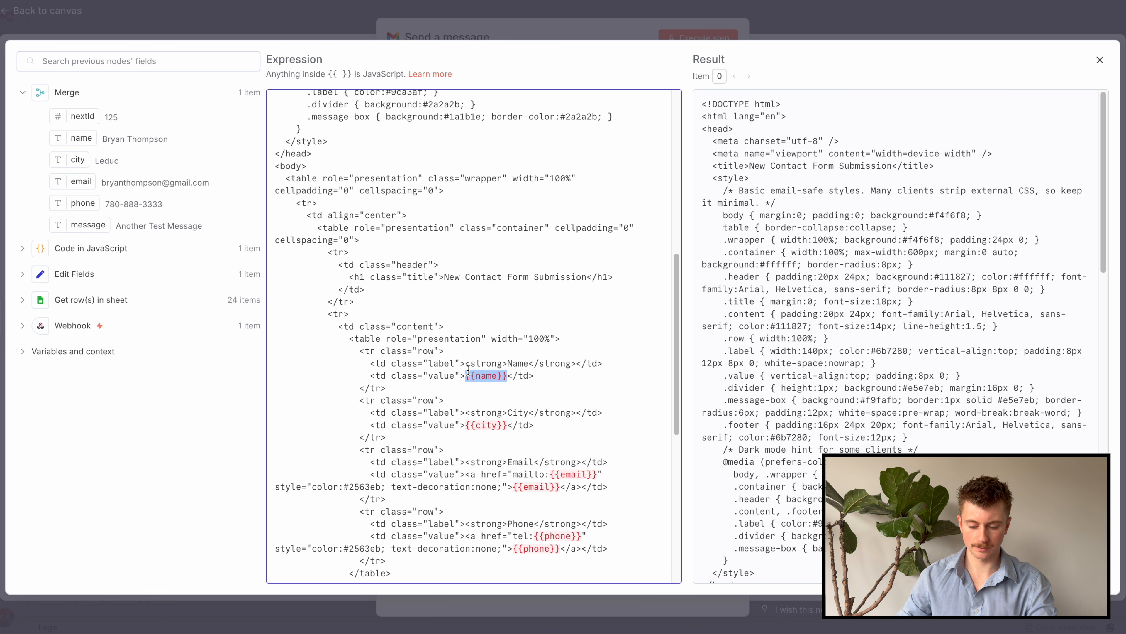
{"action": "key", "text": "BackSpace"}
{"action": "left_click_drag", "start_coordinate": [86, 137], "coordinate": [468, 384]}
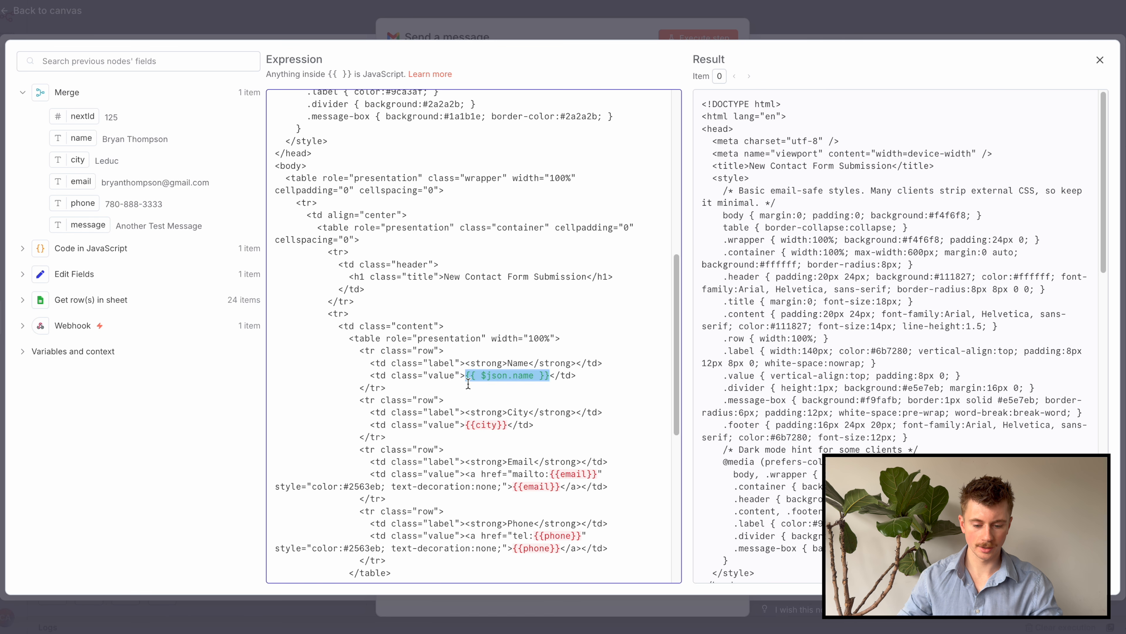
{"action": "scroll", "coordinate": [468, 383], "scroll_direction": "down", "scroll_amount": 8}
{"action": "scroll", "coordinate": [488, 221], "scroll_direction": "up", "scroll_amount": 2}
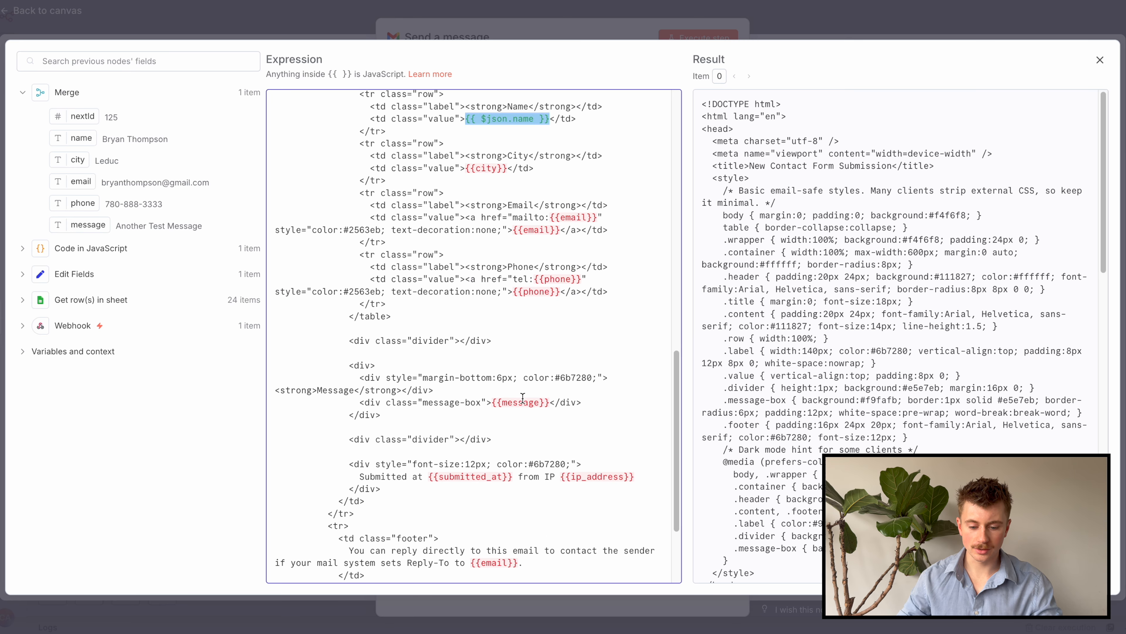
{"action": "scroll", "coordinate": [527, 510], "scroll_direction": "down", "scroll_amount": 3}
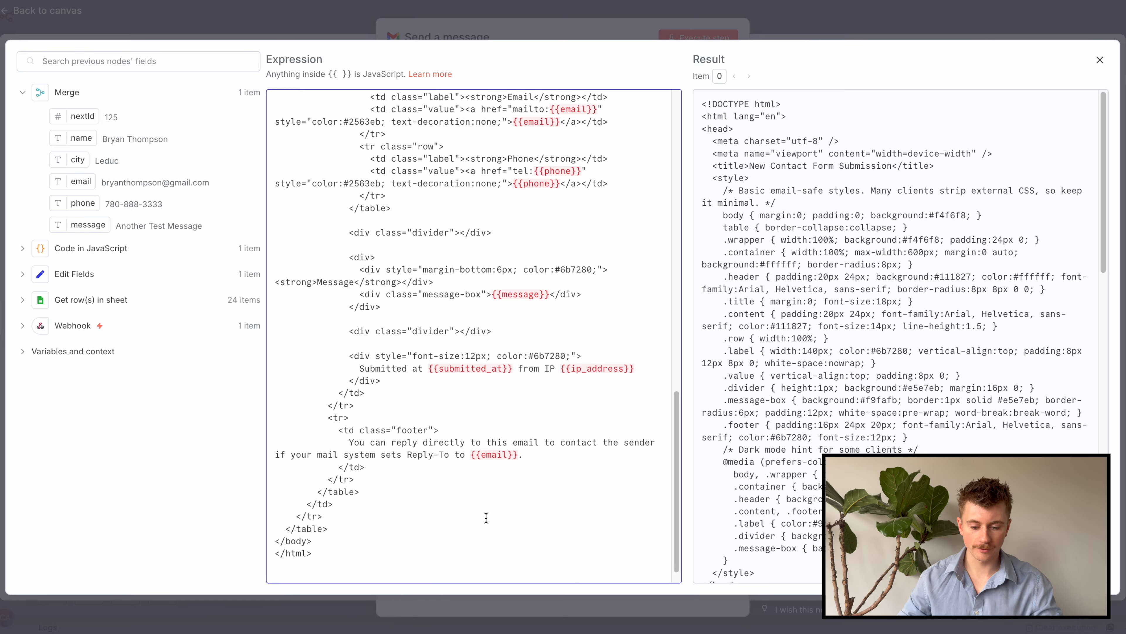
{"action": "scroll", "coordinate": [452, 411], "scroll_direction": "up", "scroll_amount": 13}
{"action": "scroll", "coordinate": [451, 411], "scroll_direction": "down", "scroll_amount": 6}
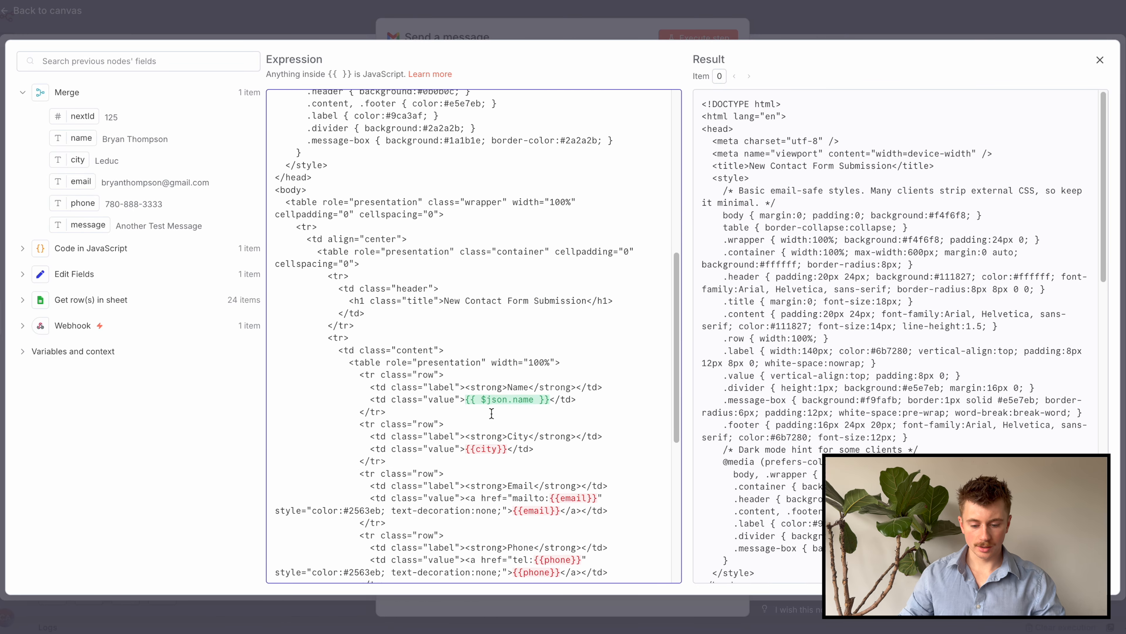
{"action": "left_click_drag", "start_coordinate": [507, 324], "coordinate": [466, 325]}
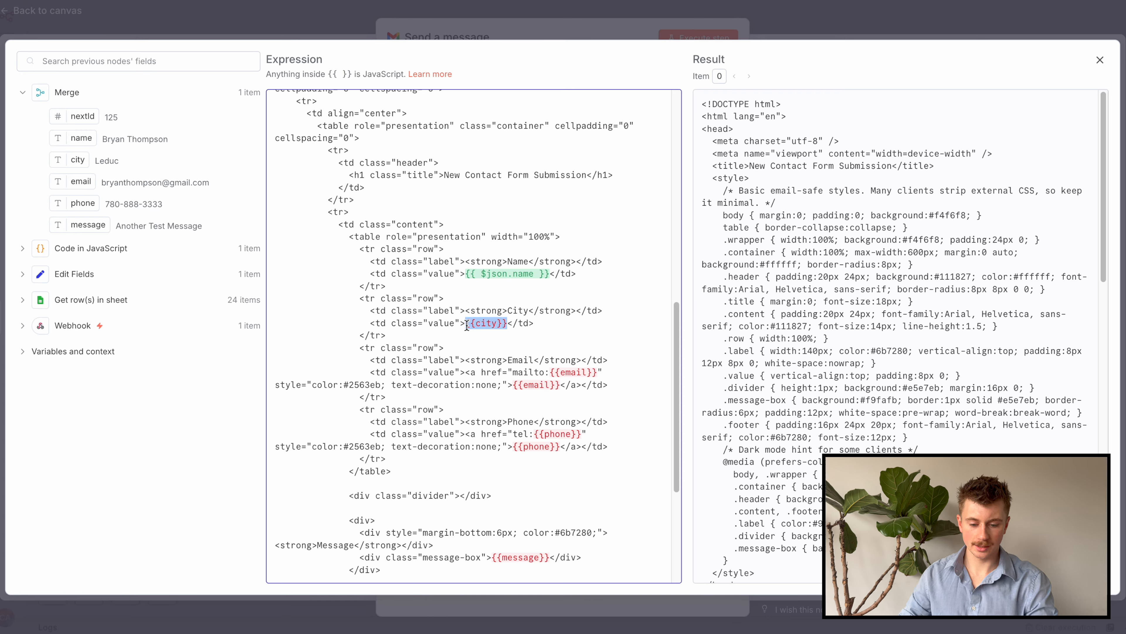
{"action": "key", "text": "BackSpace"}
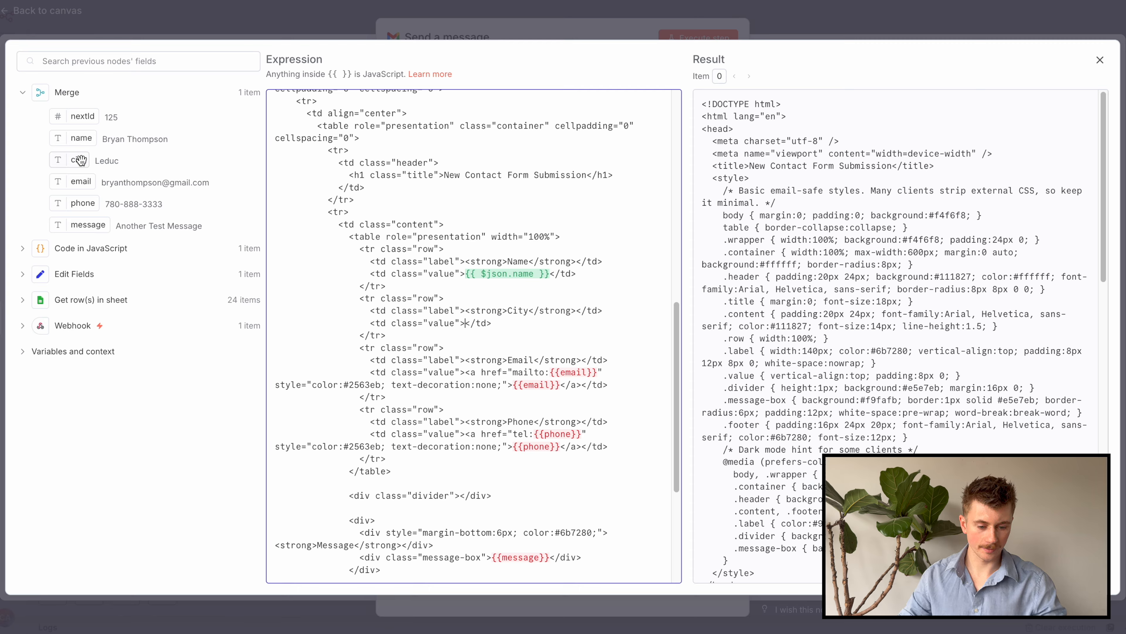
{"action": "left_click_drag", "start_coordinate": [77, 161], "coordinate": [465, 325]}
Swap the mailto {{email}} placeholder for the email field, then execute the step to send
{"action": "left_click_drag", "start_coordinate": [600, 374], "coordinate": [550, 374]}
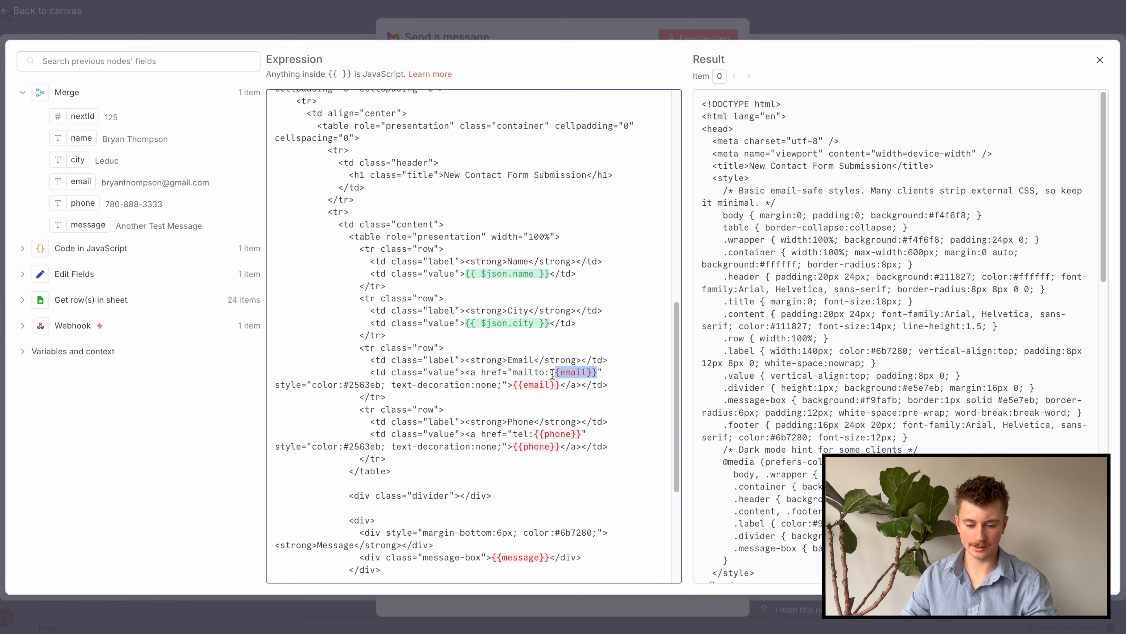
{"action": "key", "text": "BackSpace"}
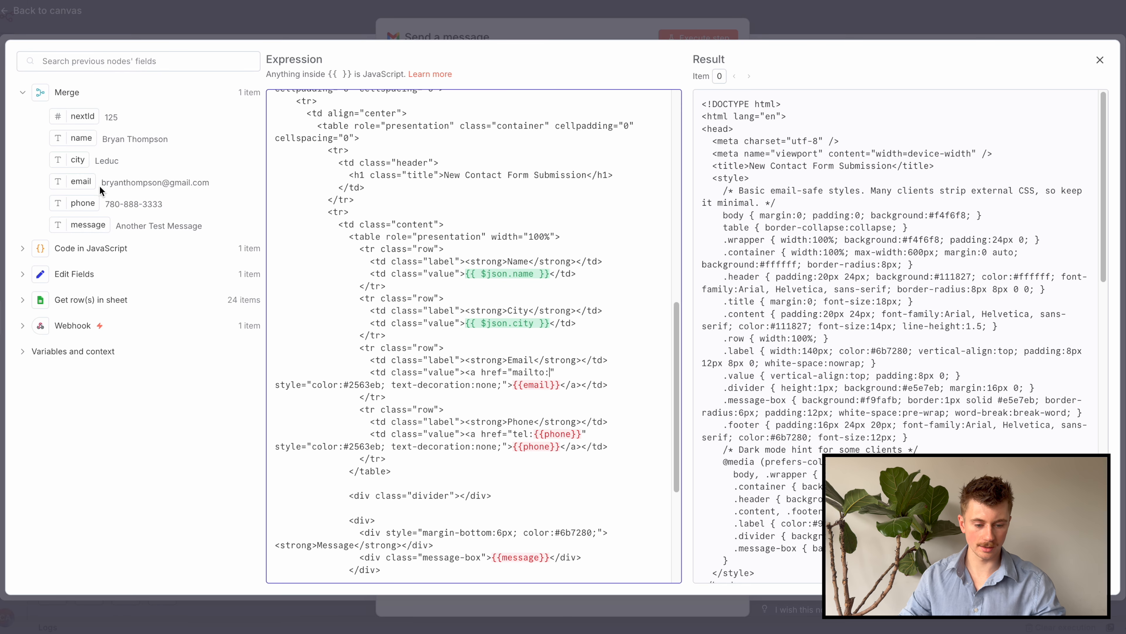
{"action": "left_click_drag", "start_coordinate": [83, 183], "coordinate": [552, 373]}
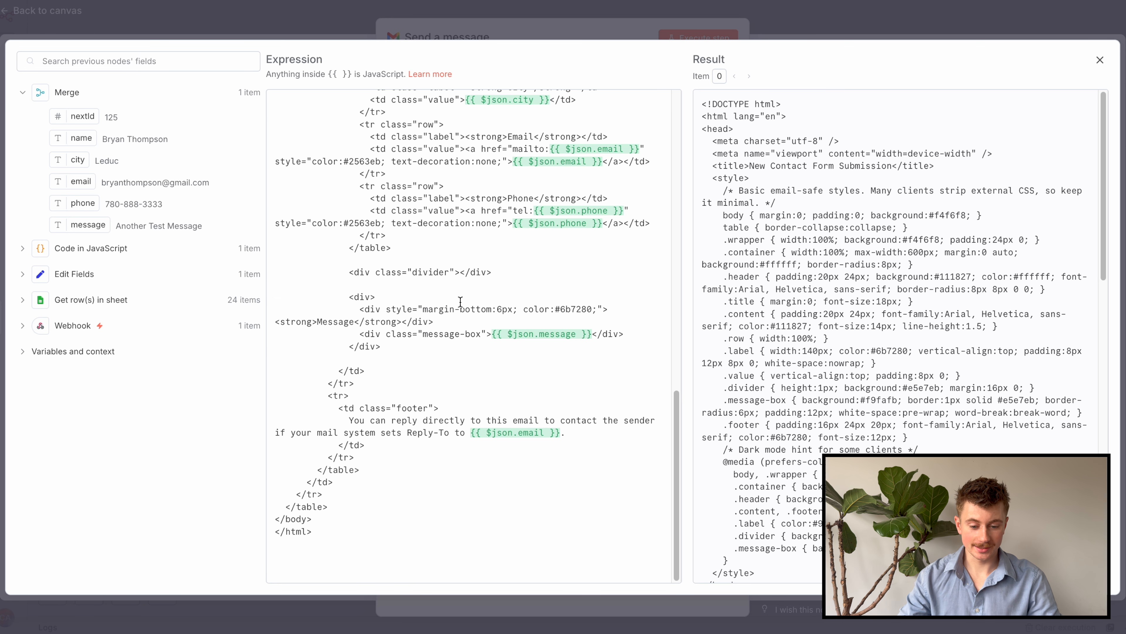
{"action": "left_click", "coordinate": [694, 30]}
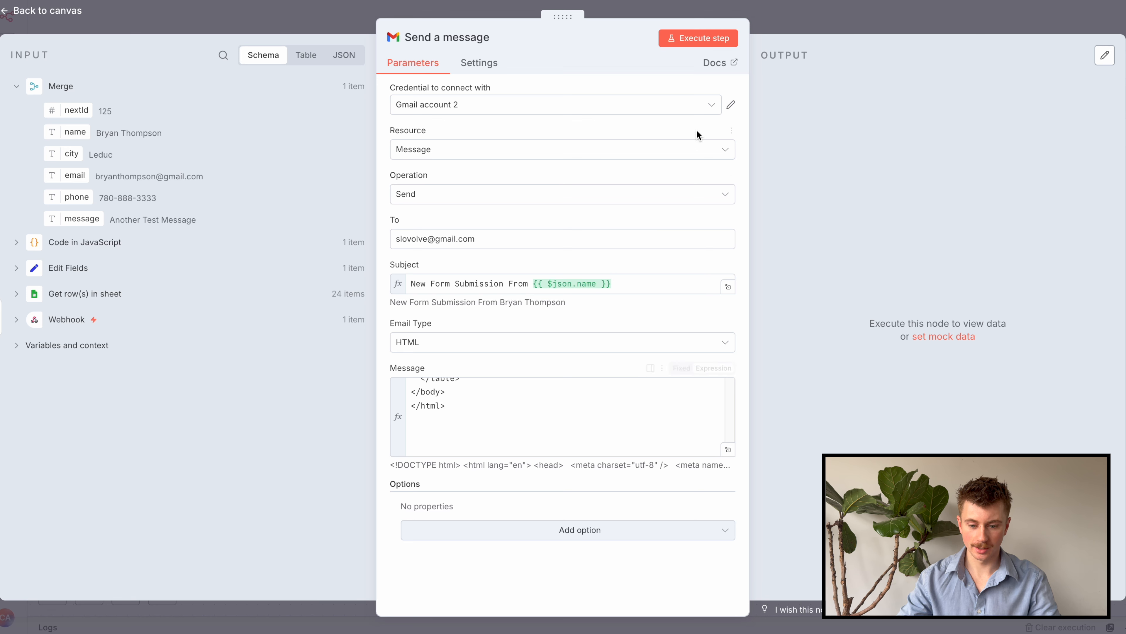
{"action": "left_click", "coordinate": [696, 40]}
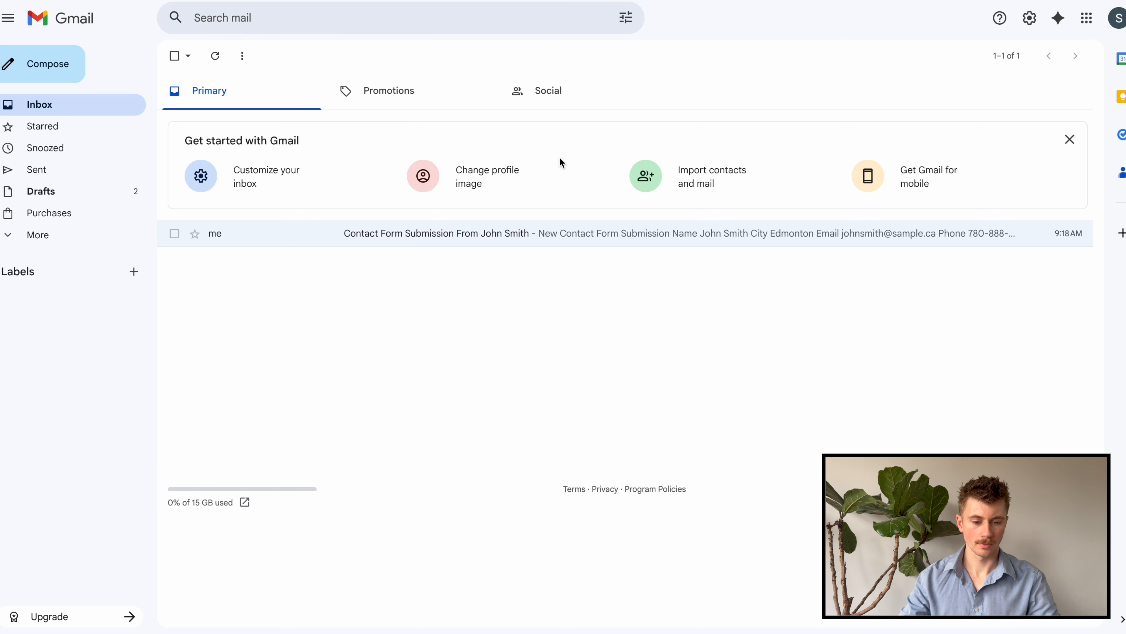
Refresh the inbox, open the New Form Submission email and test its sender link
{"action": "left_click", "coordinate": [215, 58]}
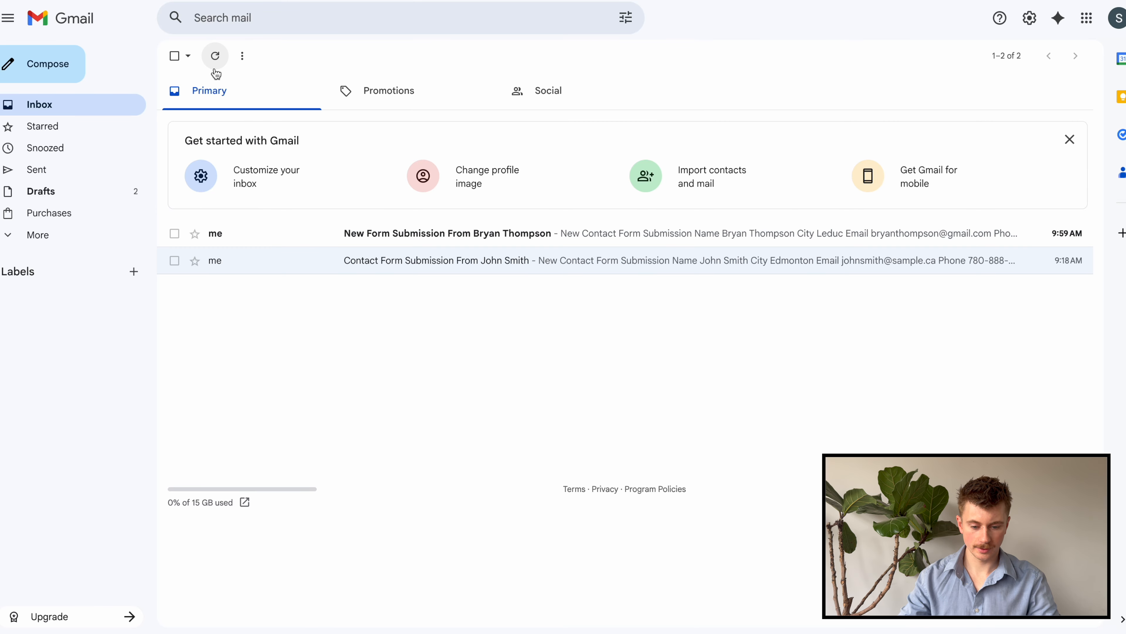
{"action": "left_click", "coordinate": [475, 234]}
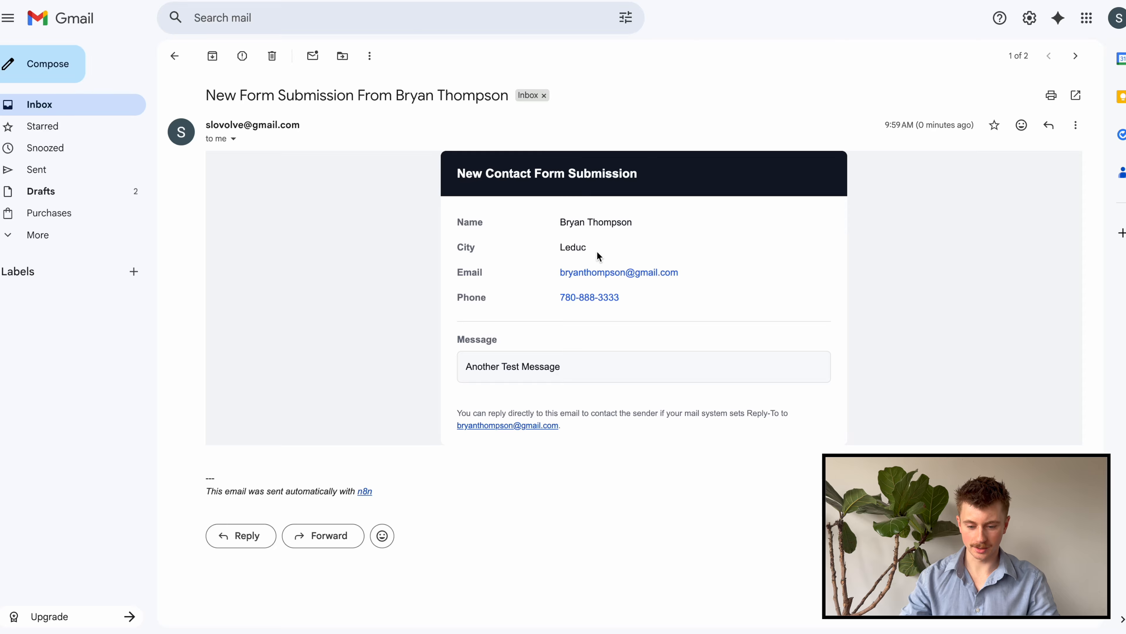
{"action": "left_click", "coordinate": [605, 271]}
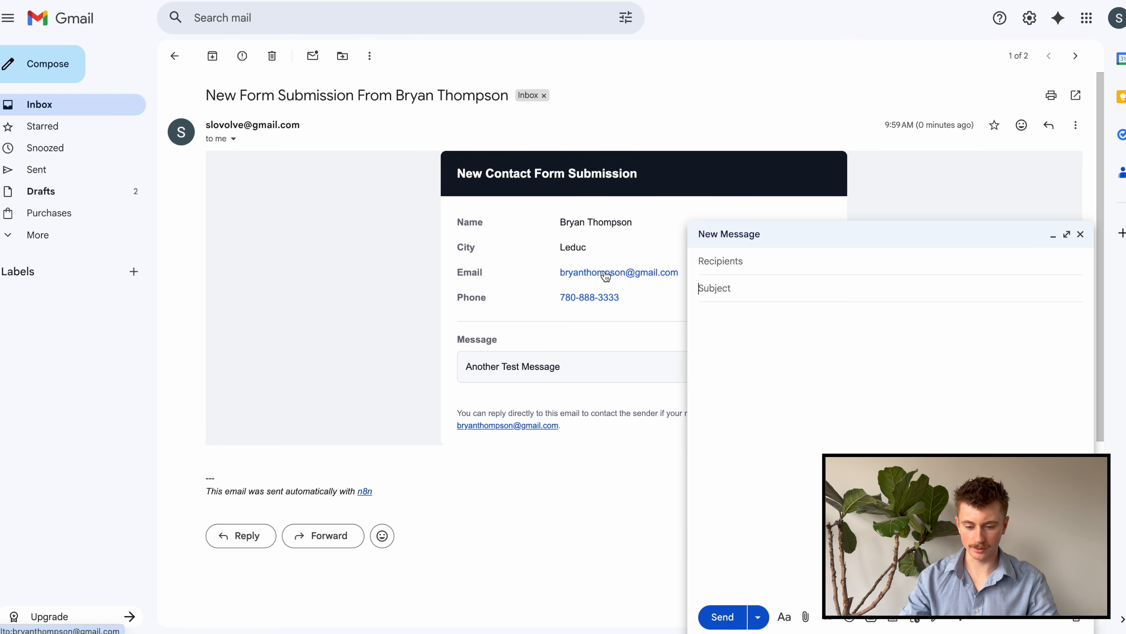
{"action": "left_click", "coordinate": [1080, 234]}
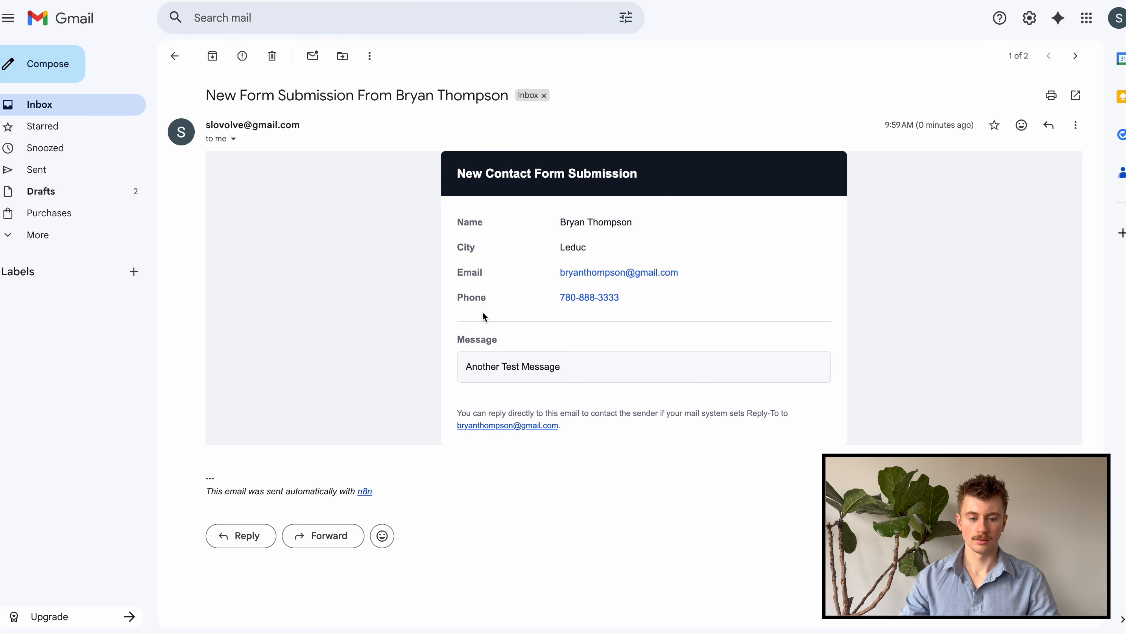
Open the Webhook node, reveal its Production URL, then close the panel
{"action": "left_click", "coordinate": [665, 1]}
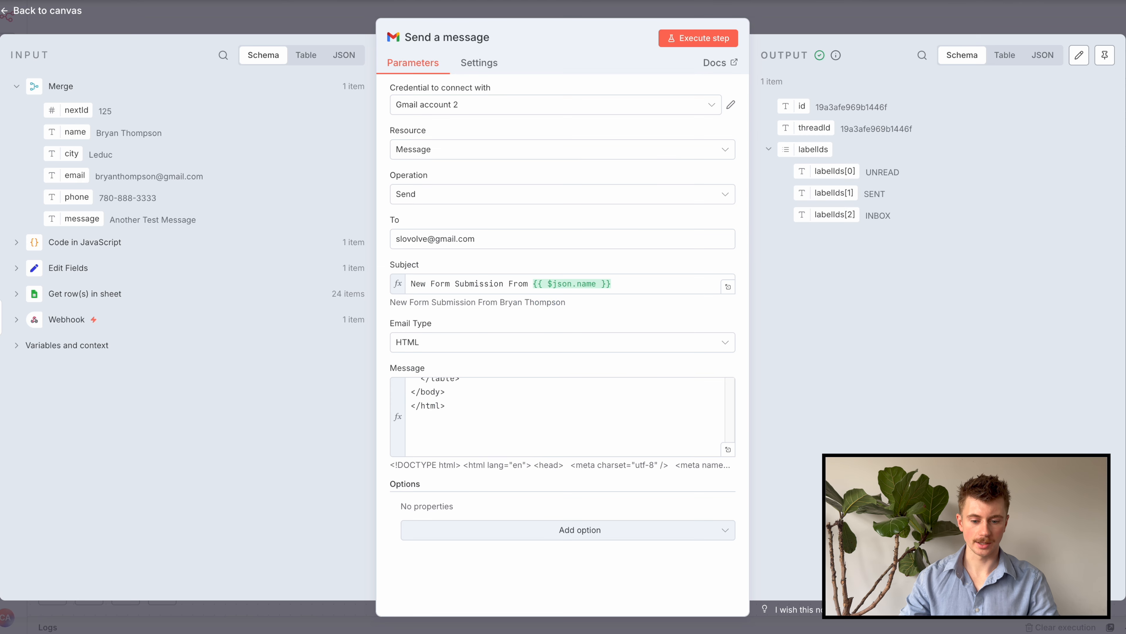
{"action": "left_click", "coordinate": [852, 6]}
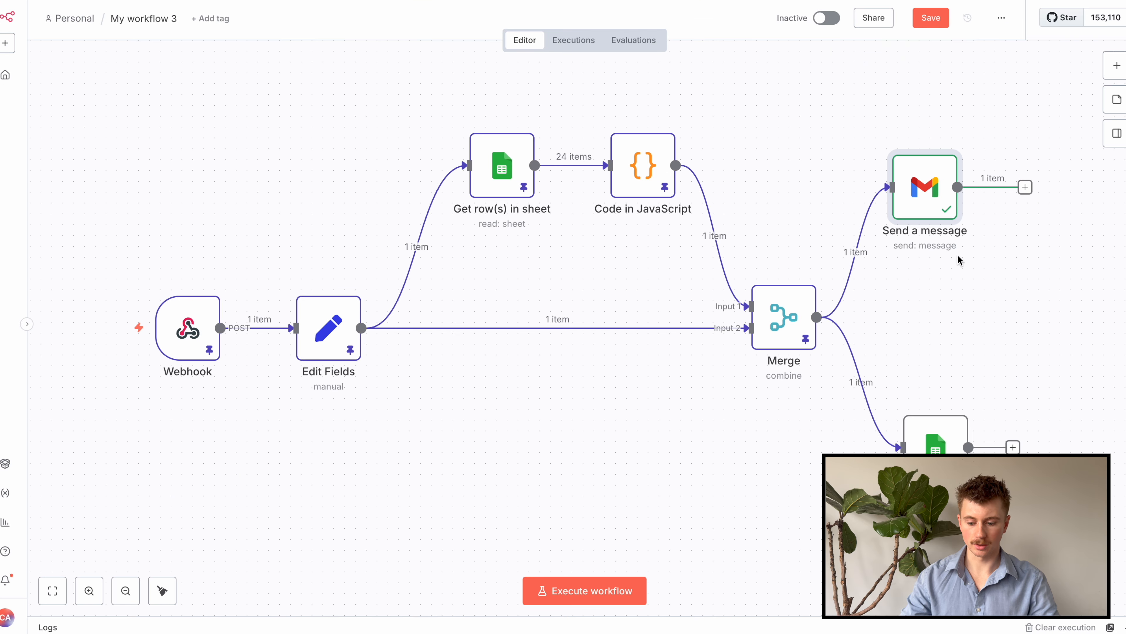
{"action": "scroll", "coordinate": [605, 457], "scroll_direction": "down", "scroll_amount": 3}
{"action": "left_click_drag", "start_coordinate": [611, 445], "coordinate": [552, 427]}
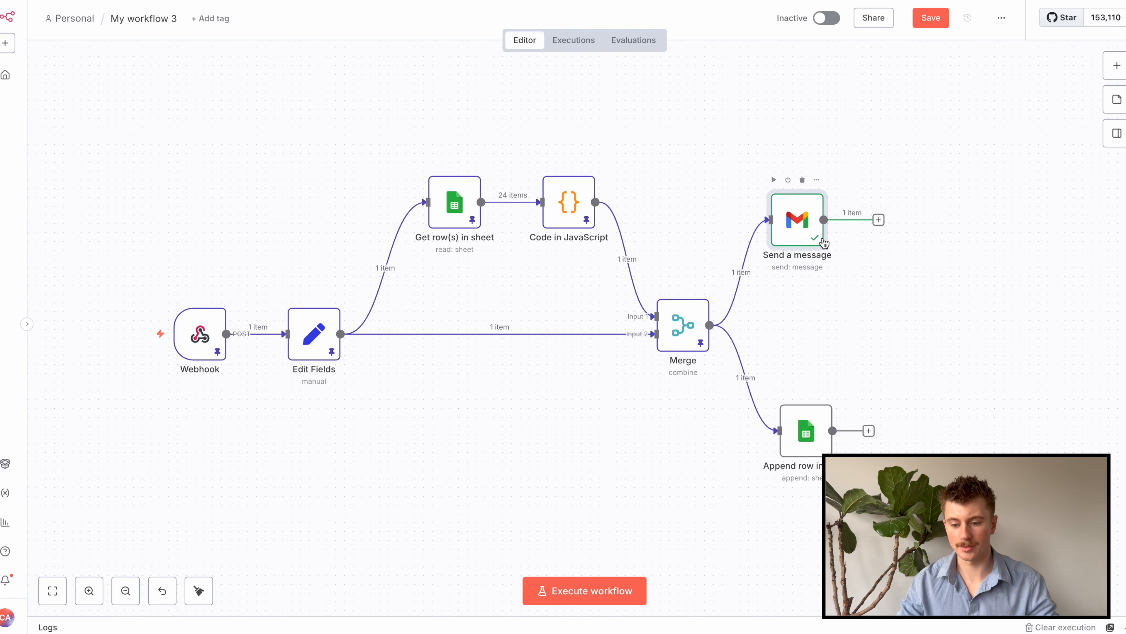
{"action": "double_click", "coordinate": [200, 332]}
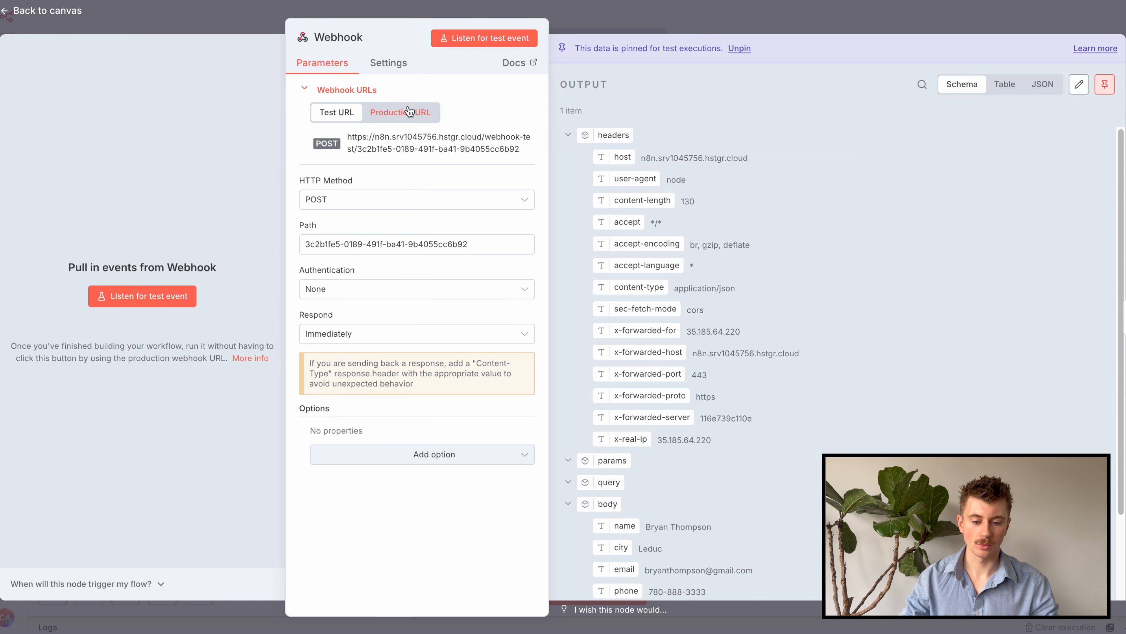
{"action": "left_click", "coordinate": [401, 113]}
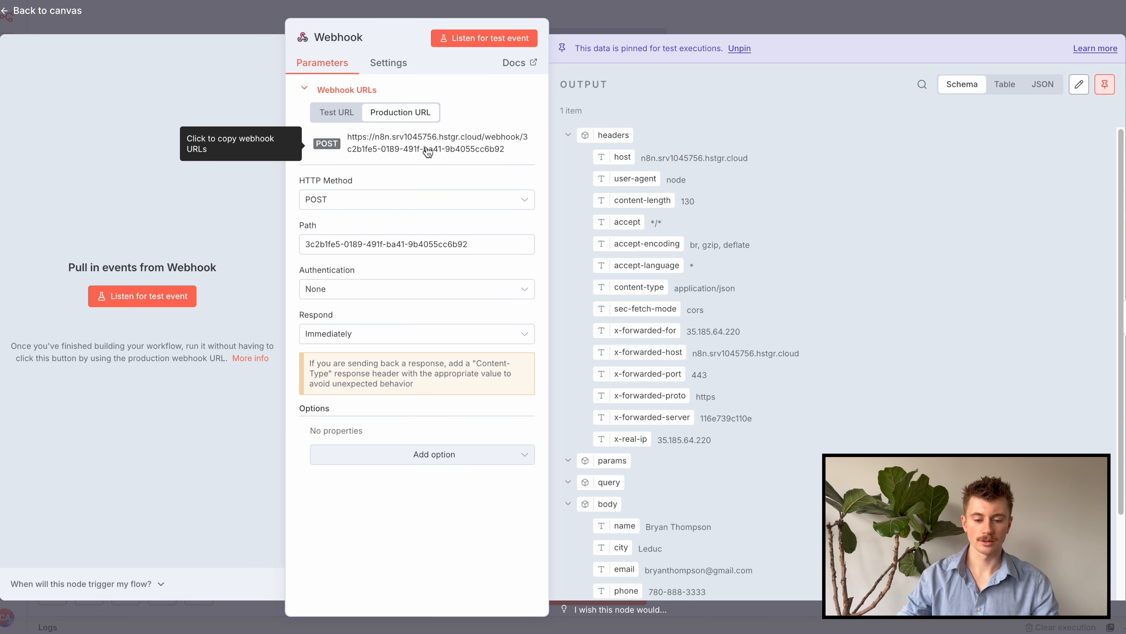
{"action": "left_click", "coordinate": [621, 30]}
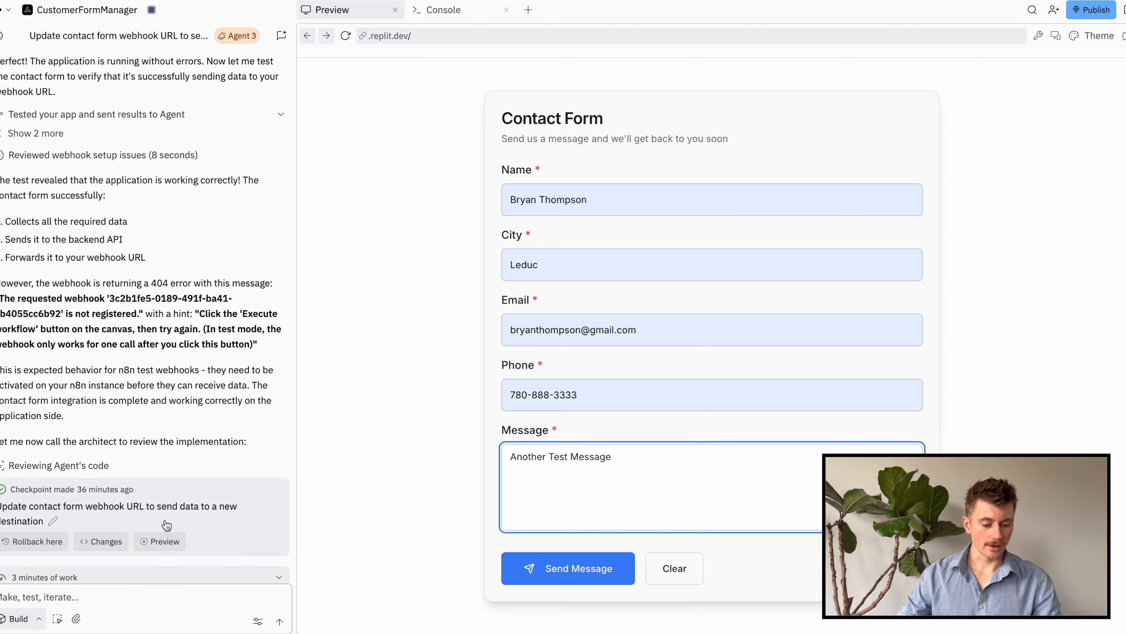
Ask the Replit agent to update the contact form's webhook URL to the pasted n8n production URL
{"action": "scroll", "coordinate": [166, 525], "scroll_direction": "down", "scroll_amount": 1}
{"action": "left_click", "coordinate": [110, 599]}
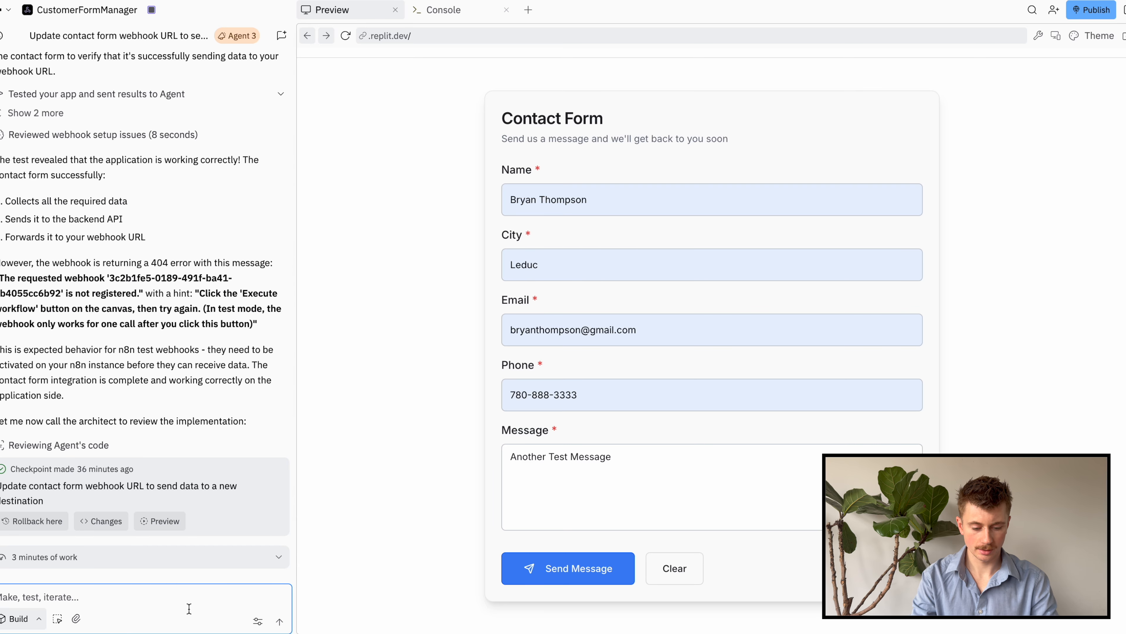
{"action": "type", "text": "Update the webhook "}
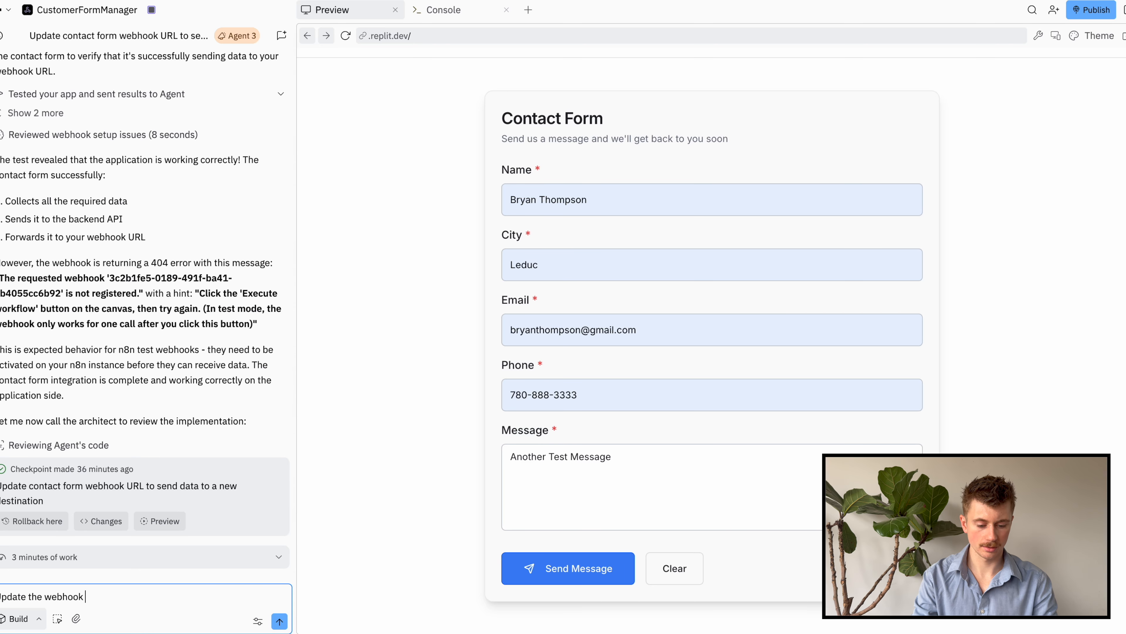
{"action": "type", "text": "url to this:"}
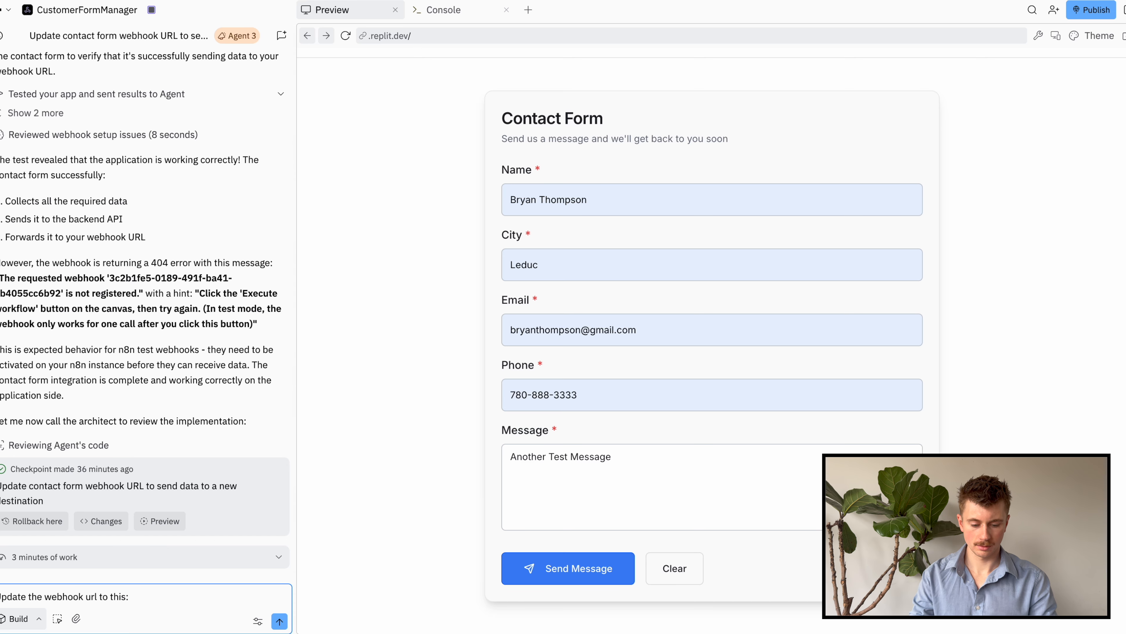
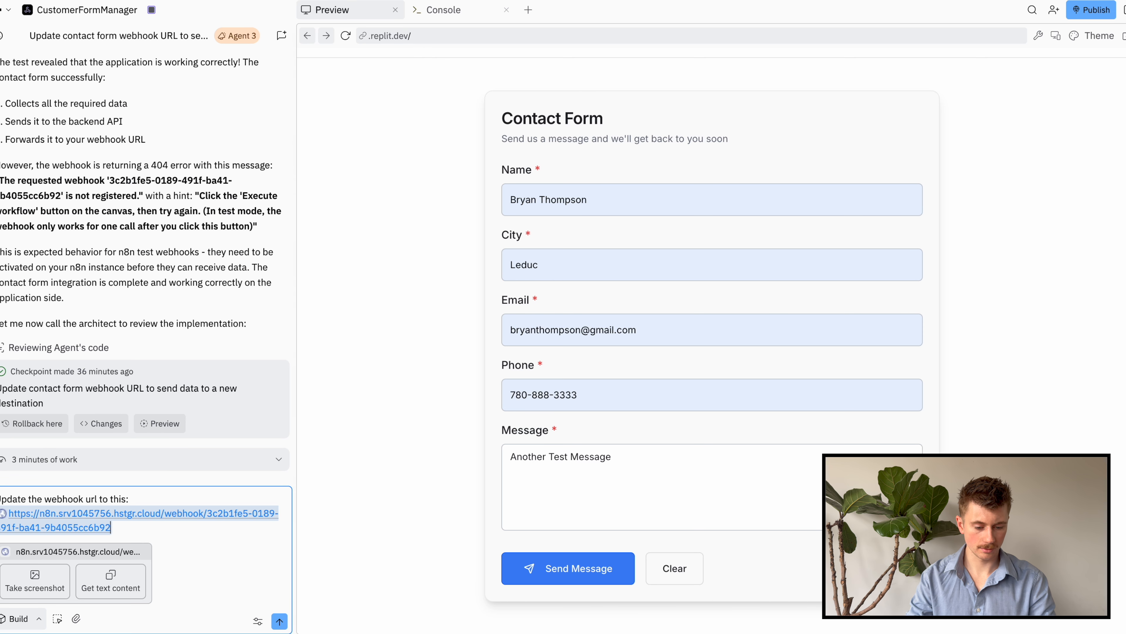
{"action": "key", "text": "Return"}
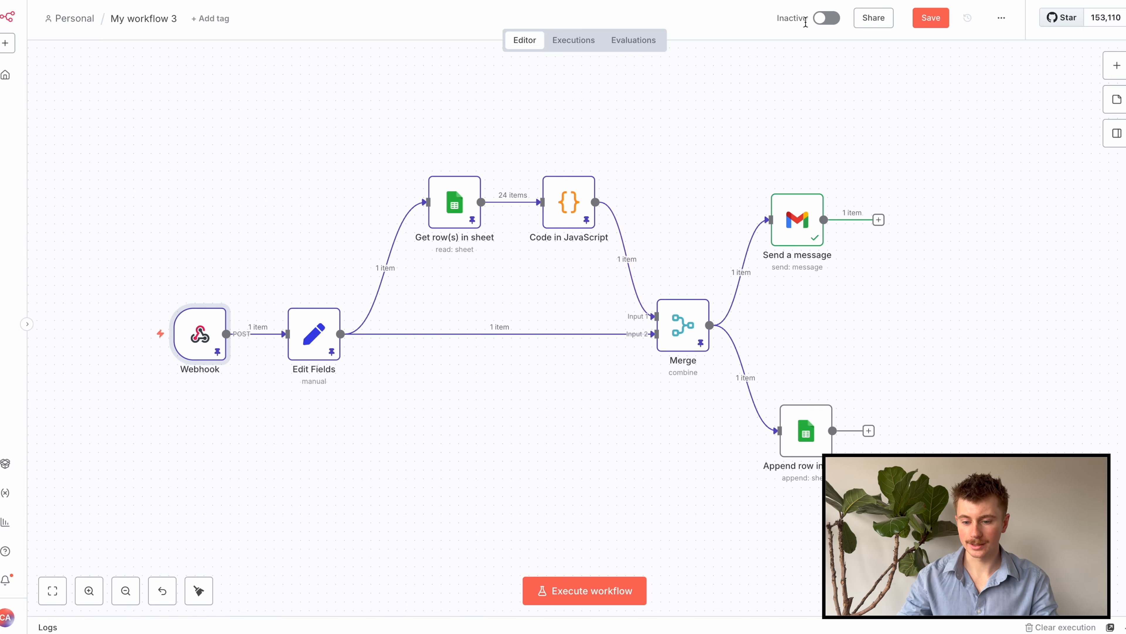
Switch My workflow 3 to Active and dismiss the activation notice and Production Checklist
{"action": "left_click", "coordinate": [827, 18]}
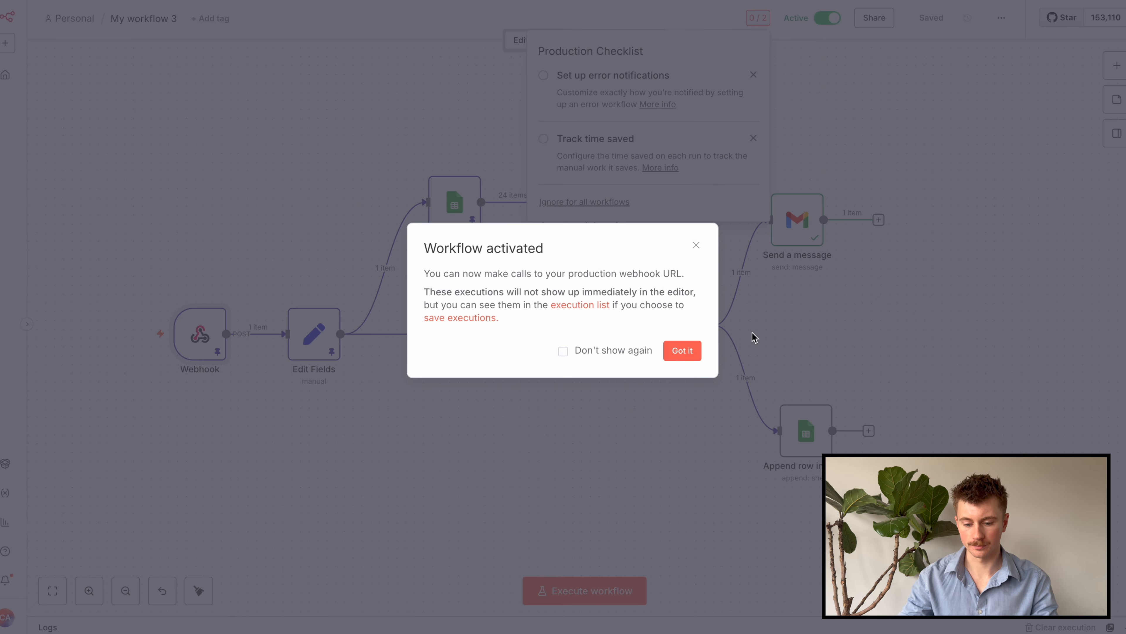
{"action": "left_click", "coordinate": [694, 355]}
{"action": "left_click", "coordinate": [857, 134]}
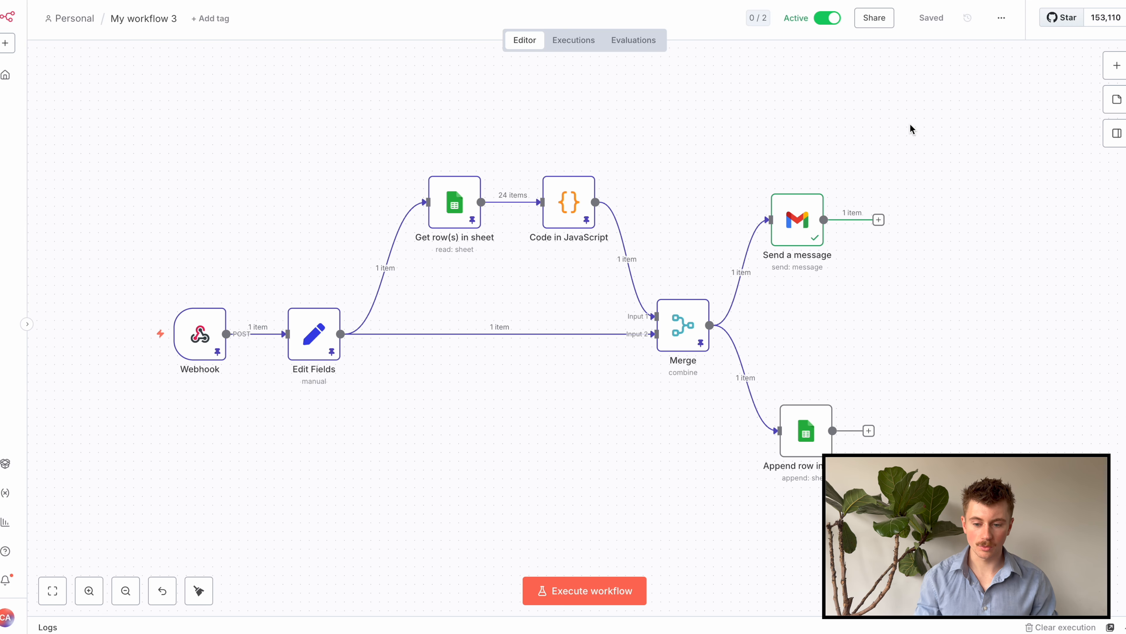
Check the Webhook node's Production URL, then close the node
{"action": "double_click", "coordinate": [200, 330]}
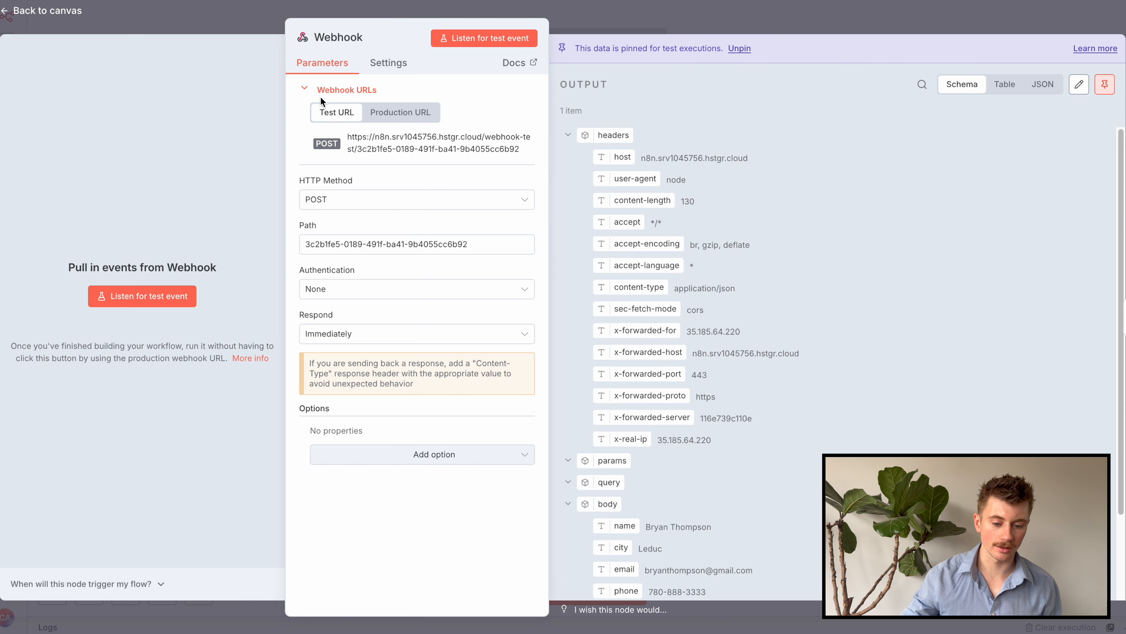
{"action": "left_click", "coordinate": [386, 112]}
{"action": "left_click", "coordinate": [621, 23]}
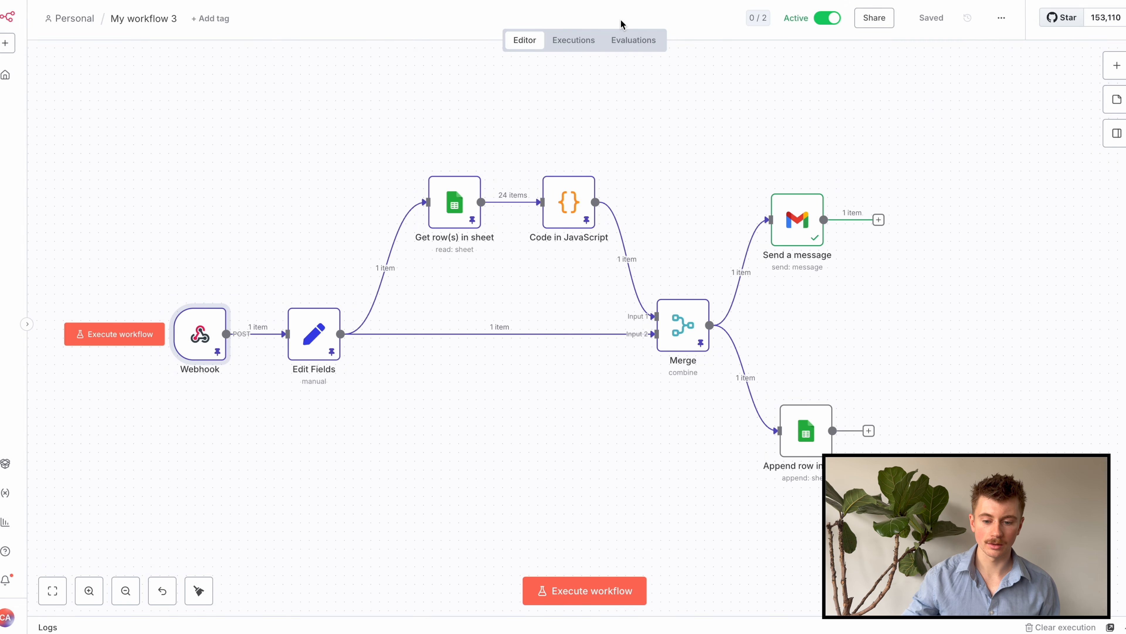
Unpin the test data from the Merge, Code in JavaScript, Get row(s) in sheet and Edit Fields nodes
{"action": "left_click", "coordinate": [693, 325]}
{"action": "key", "text": "p"}
{"action": "left_click", "coordinate": [569, 201]}
{"action": "key", "text": "p"}
{"action": "left_click", "coordinate": [454, 202]}
{"action": "key", "text": "p"}
{"action": "left_click", "coordinate": [289, 342]}
{"action": "key", "text": "p"}
{"action": "left_click", "coordinate": [200, 334]}
Unpin the Webhook node's test data and save the workflow
{"action": "key", "text": "p"}
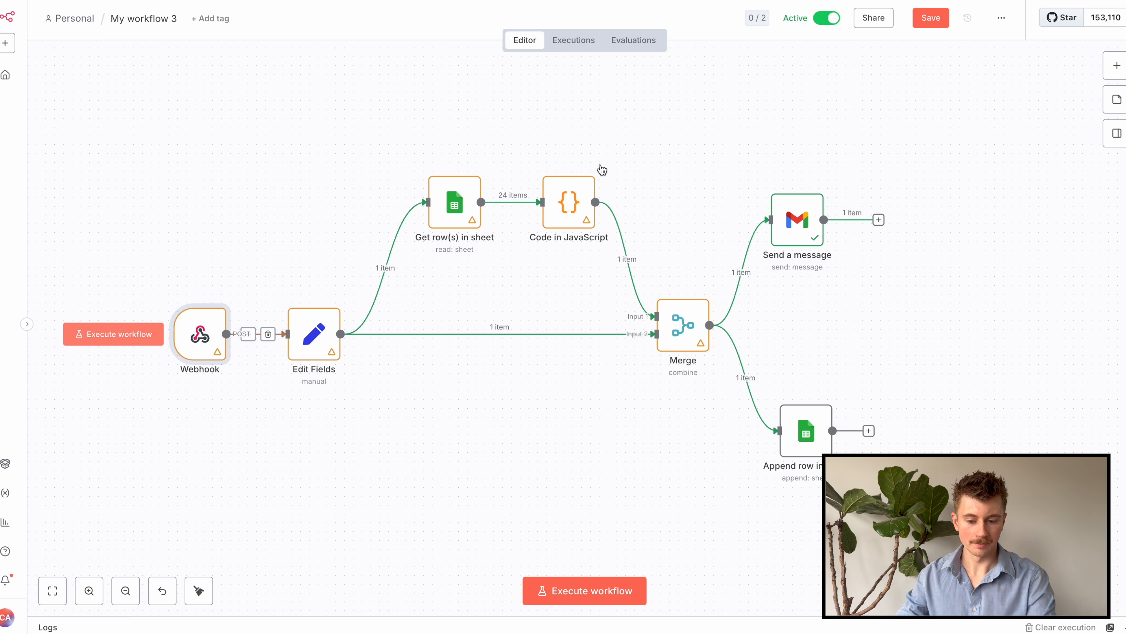
{"action": "left_click", "coordinate": [928, 18]}
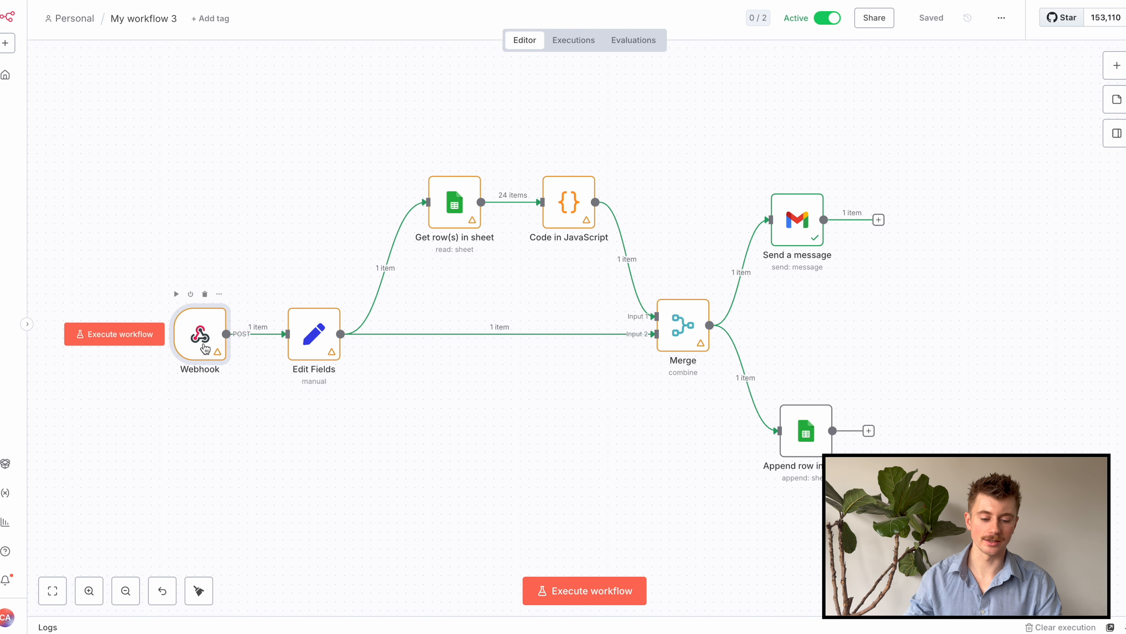
Rename the Webhook node to 'Receive Form Info' and Edit Fields to 'Set Fields'
{"action": "key", "text": "F2"}
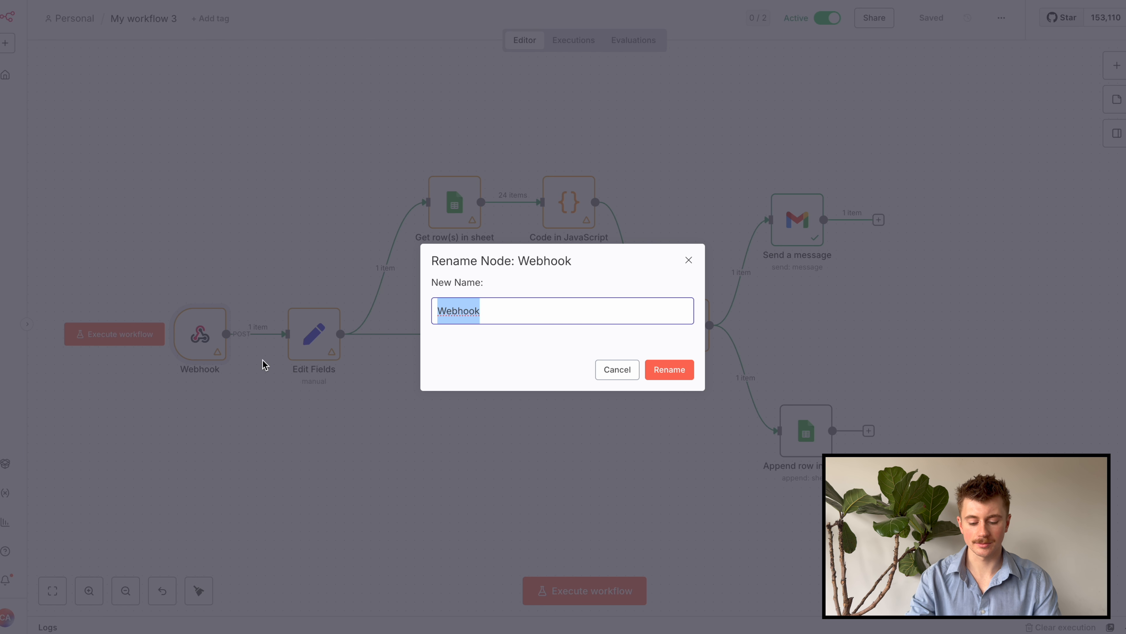
{"action": "type", "text": "Recevive Form Info"}
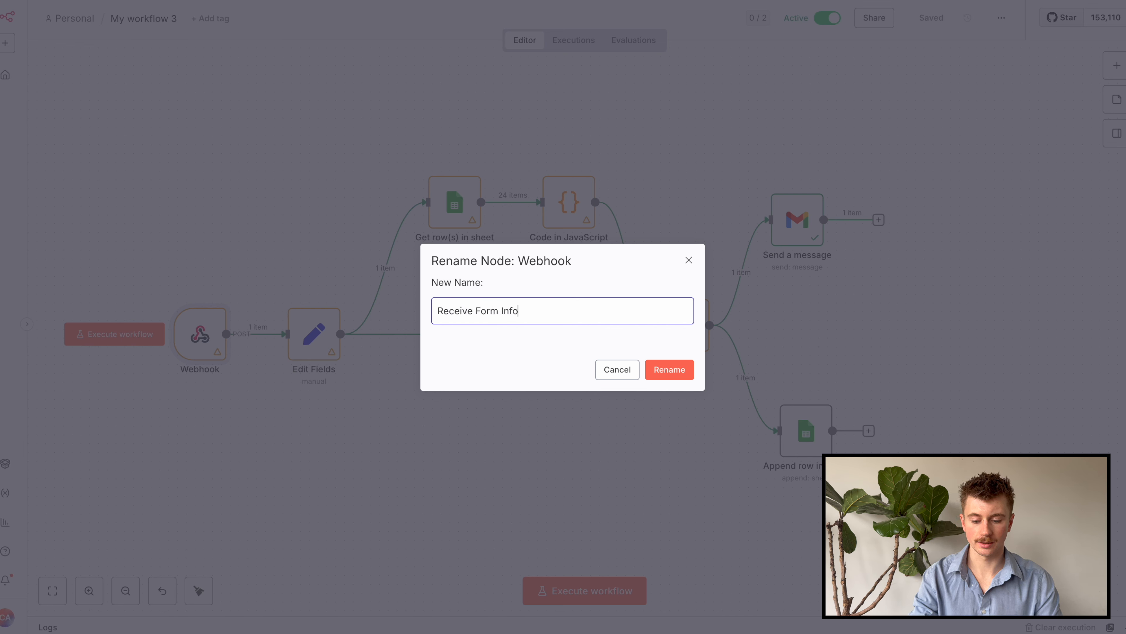
{"action": "key", "text": "Return"}
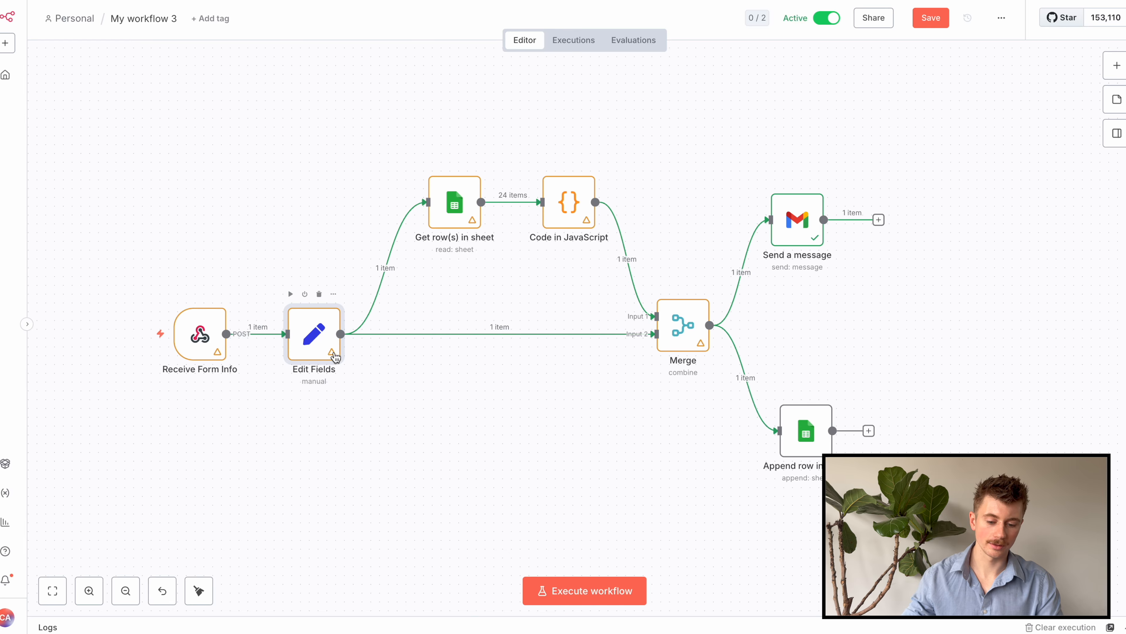
{"action": "key", "text": "F2"}
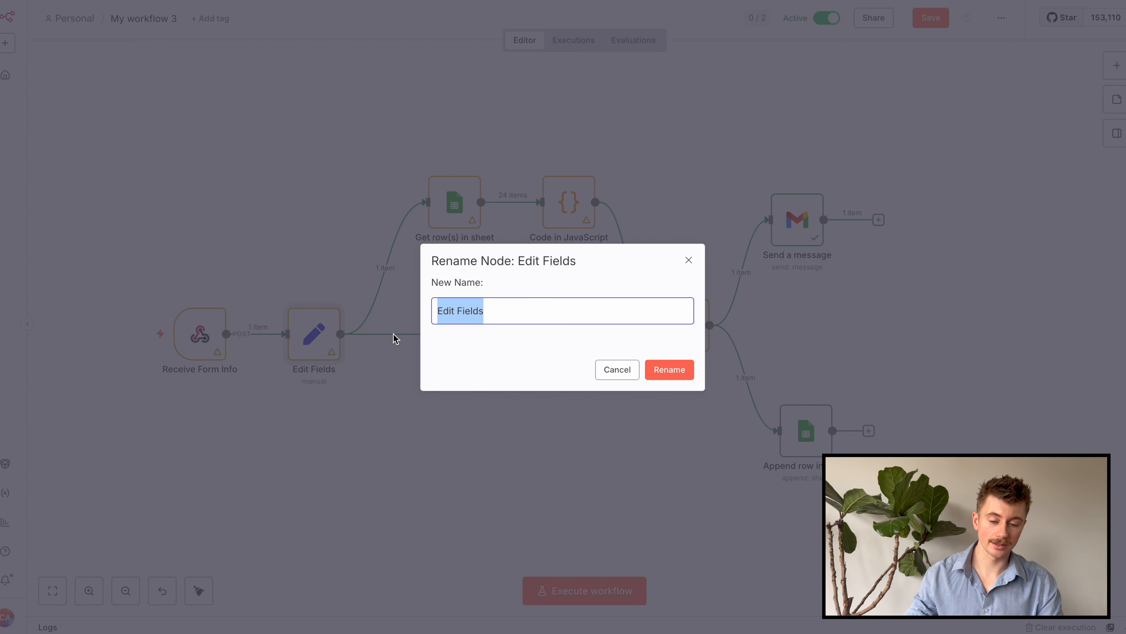
{"action": "type", "text": "St"}
{"action": "key", "text": "BackSpace"}
{"action": "type", "text": "et Fields"}
{"action": "key", "text": "Return"}
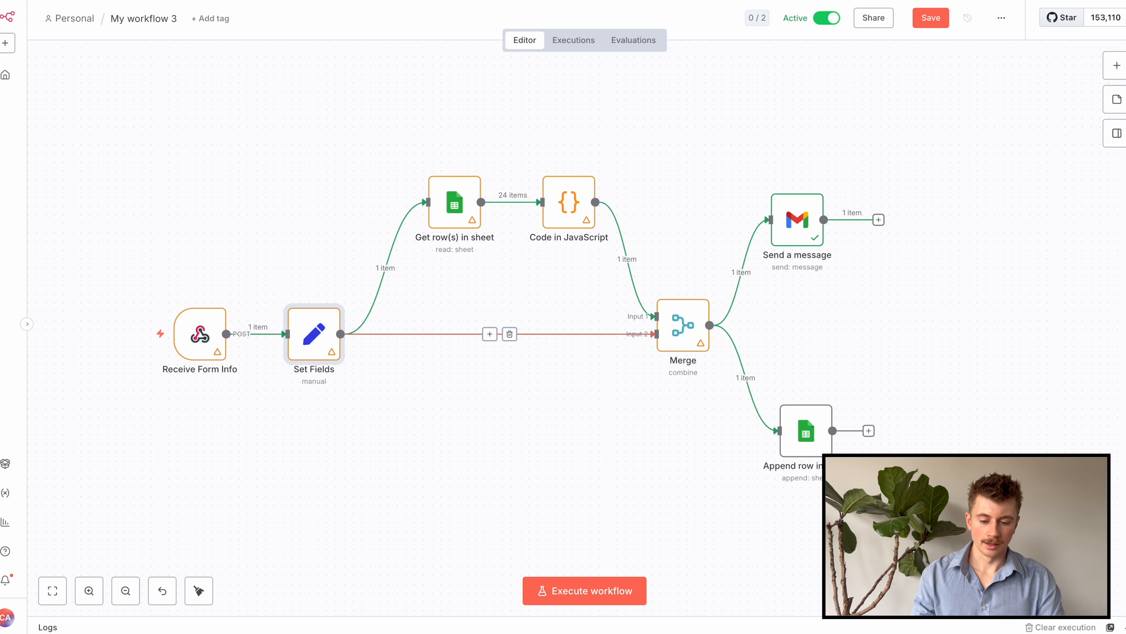
Rename the Get row(s) in sheet node to 'Get All ID's' and the Code node to 'Finding Next ID'
{"action": "left_click", "coordinate": [455, 202]}
{"action": "key", "text": "F2"}
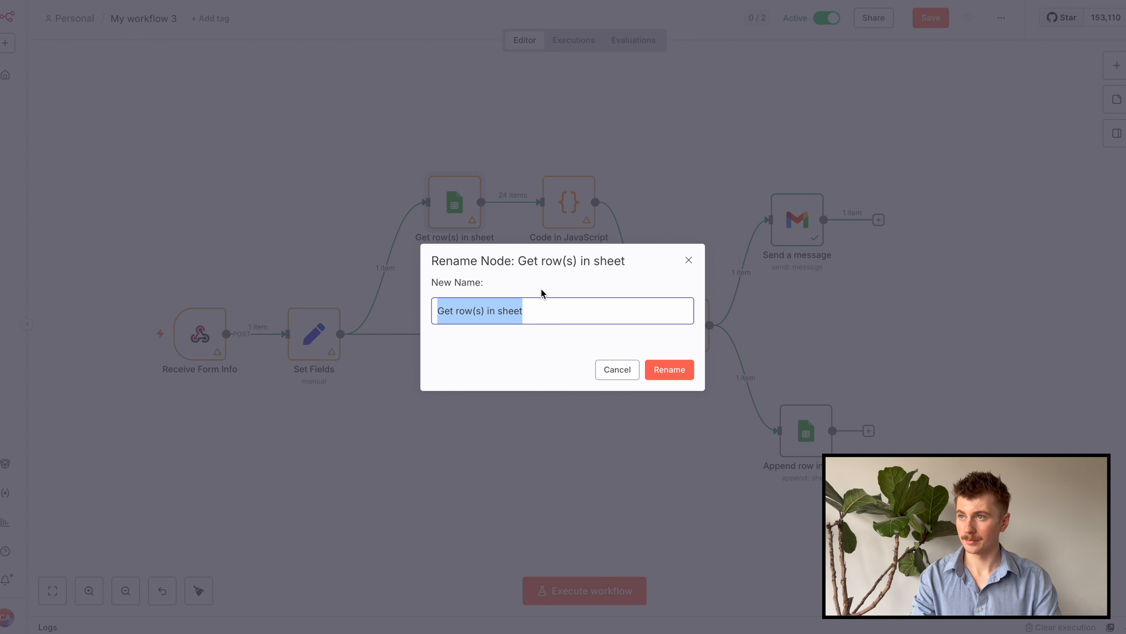
{"action": "type", "text": "Getting"}
{"action": "key", "text": "BackSpace"}
{"action": "key", "text": "BackSpace"}
{"action": "key", "text": "BackSpace"}
{"action": "key", "text": "BackSpace"}
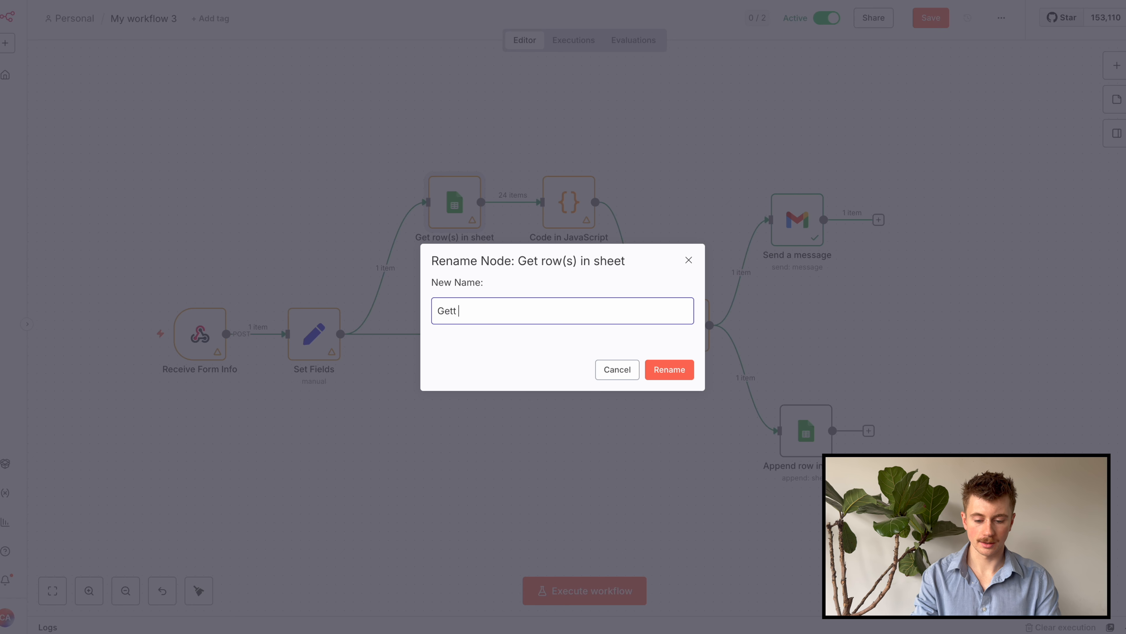
{"action": "type", "text": "All Id;s"}
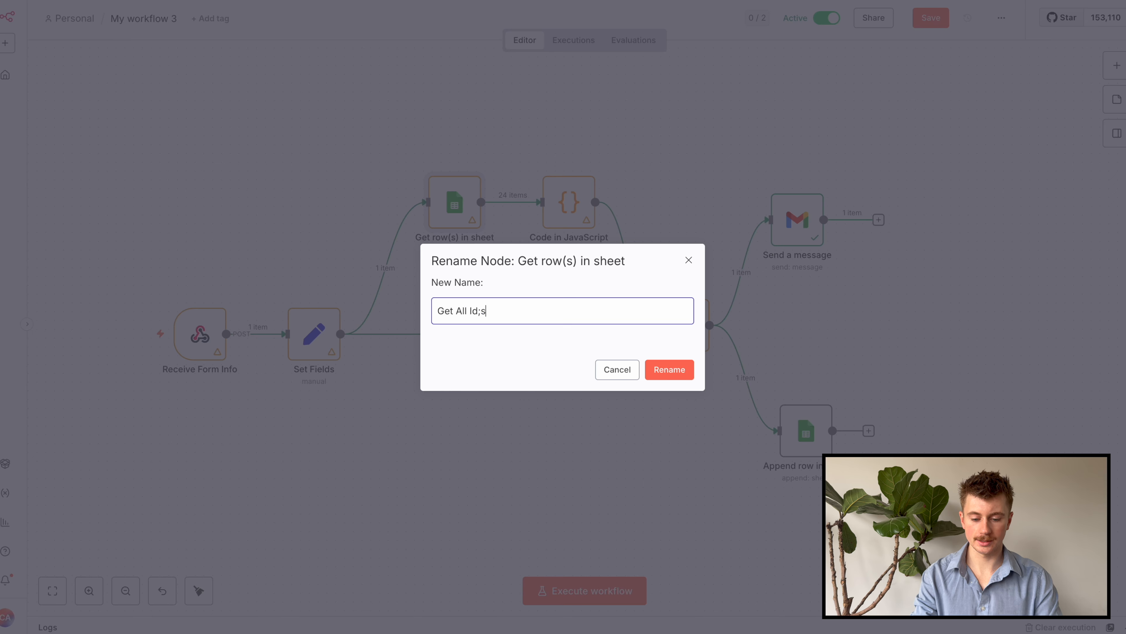
{"action": "type", "text": "D's"}
{"action": "key", "text": "Return"}
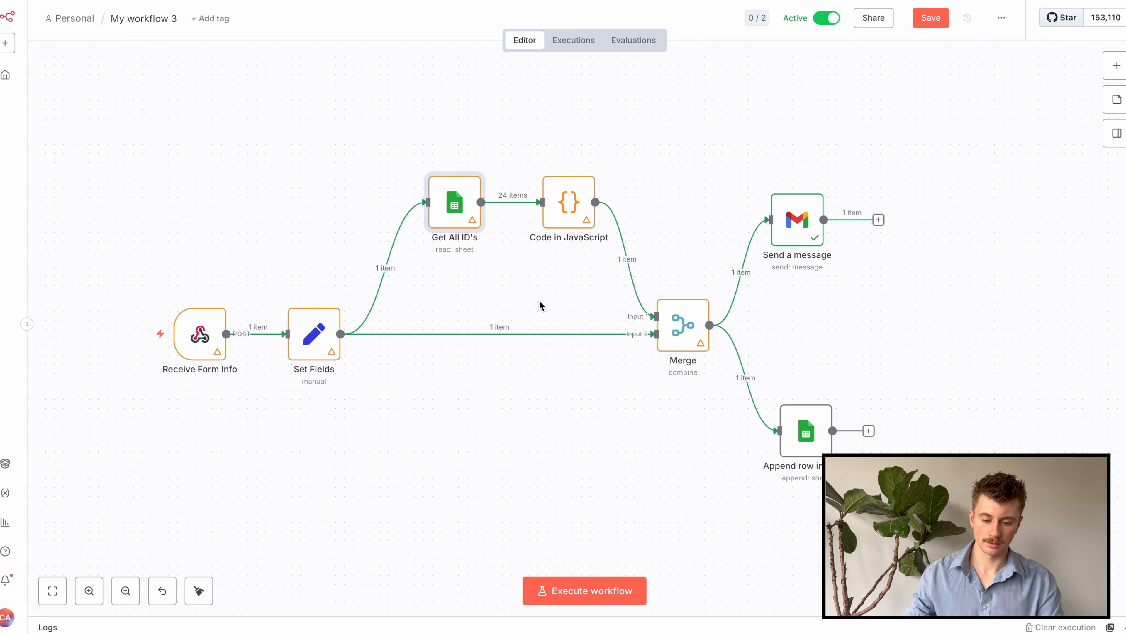
{"action": "left_click", "coordinate": [570, 221]}
{"action": "key", "text": "F2"}
{"action": "type", "text": "Finding the"}
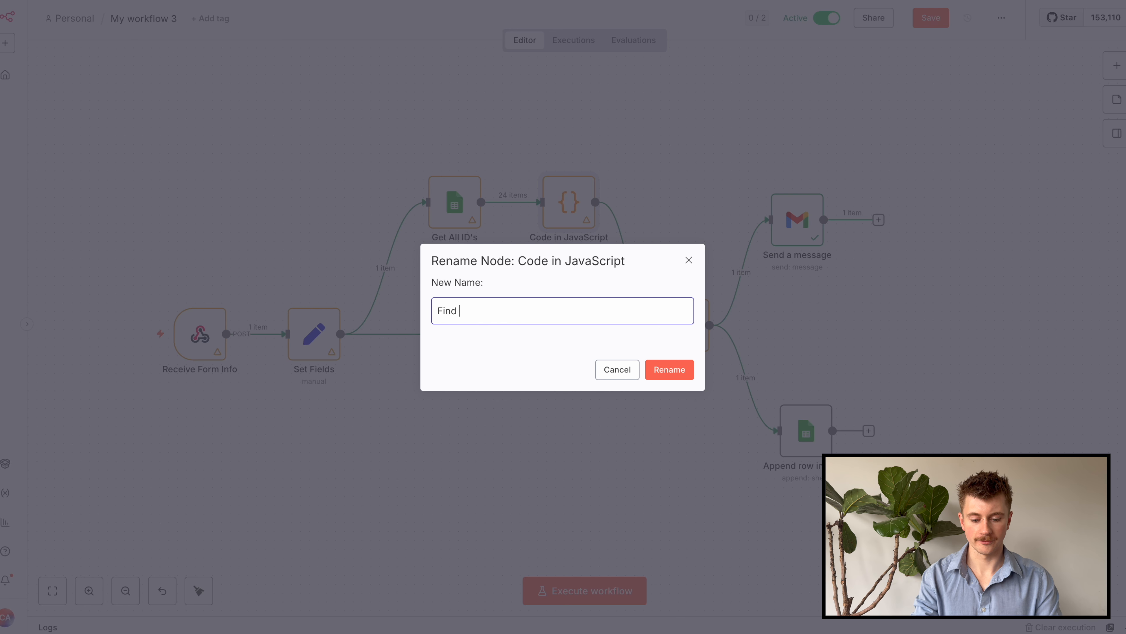
{"action": "key", "text": "BackSpace"}
{"action": "key", "text": "BackSpace"}
{"action": "key", "text": "BackSpace"}
{"action": "type", "text": "Ne"}
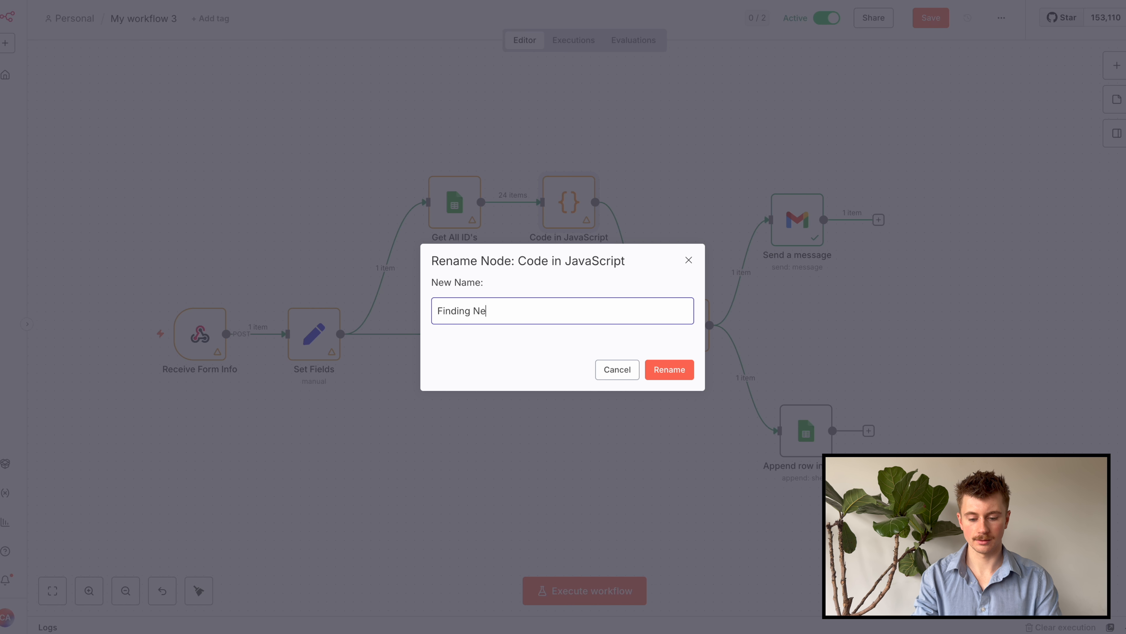
{"action": "type", "text": "xt IdD"}
{"action": "key", "text": "Return"}
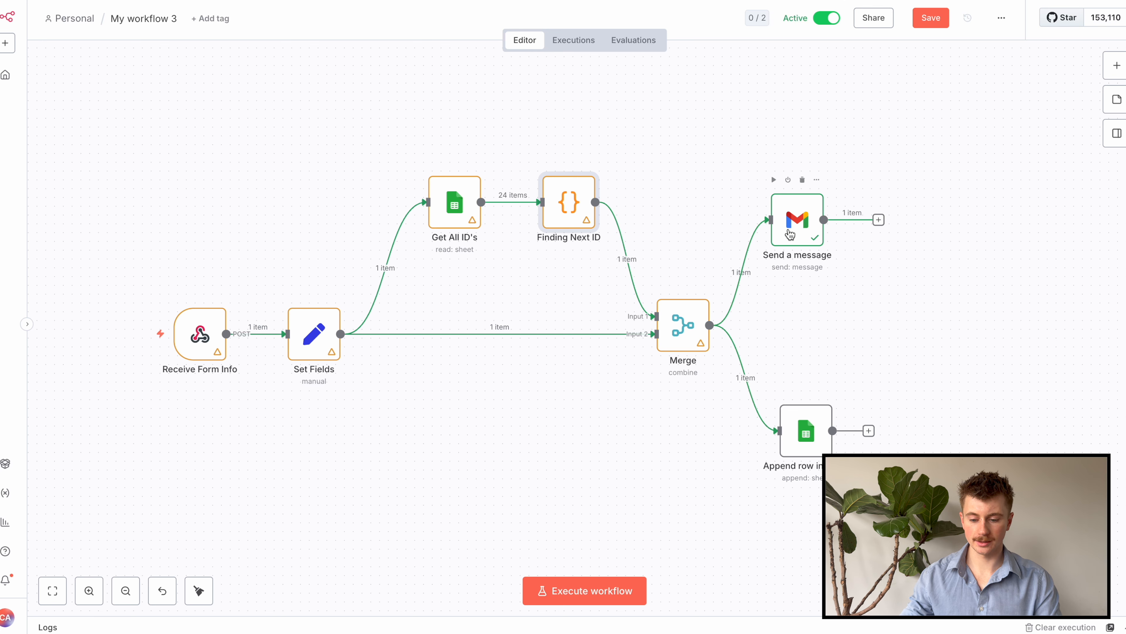
Rename the Gmail node to 'Receive Contact Form Submission' and the append node to 'Add New Lead', then save
{"action": "left_click", "coordinate": [801, 238]}
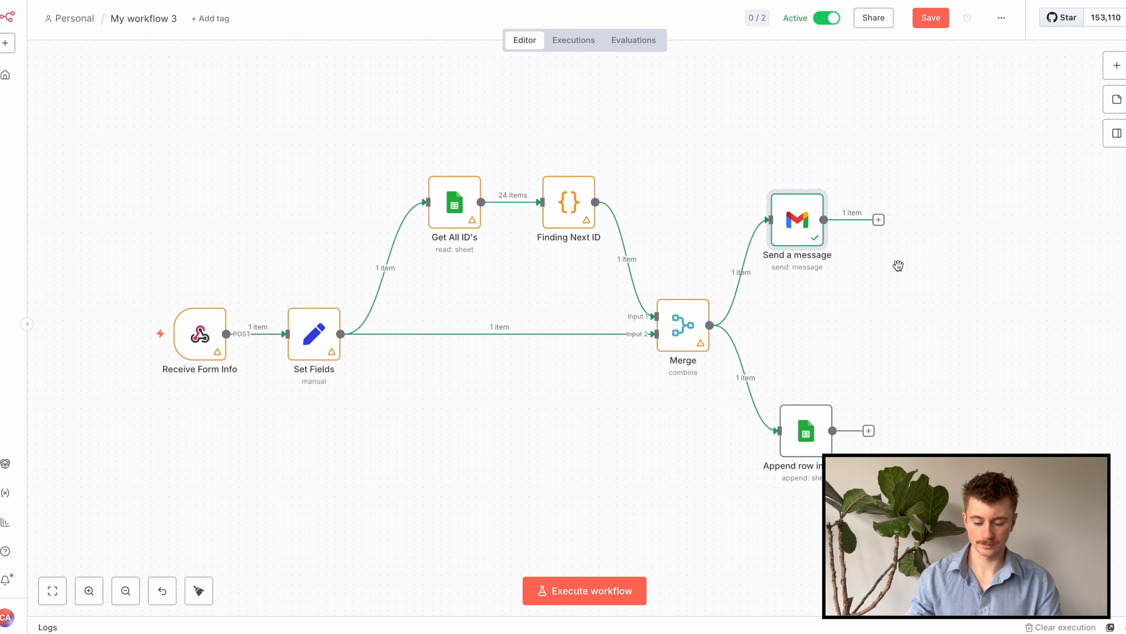
{"action": "key", "text": "F2"}
{"action": "type", "text": "Re"}
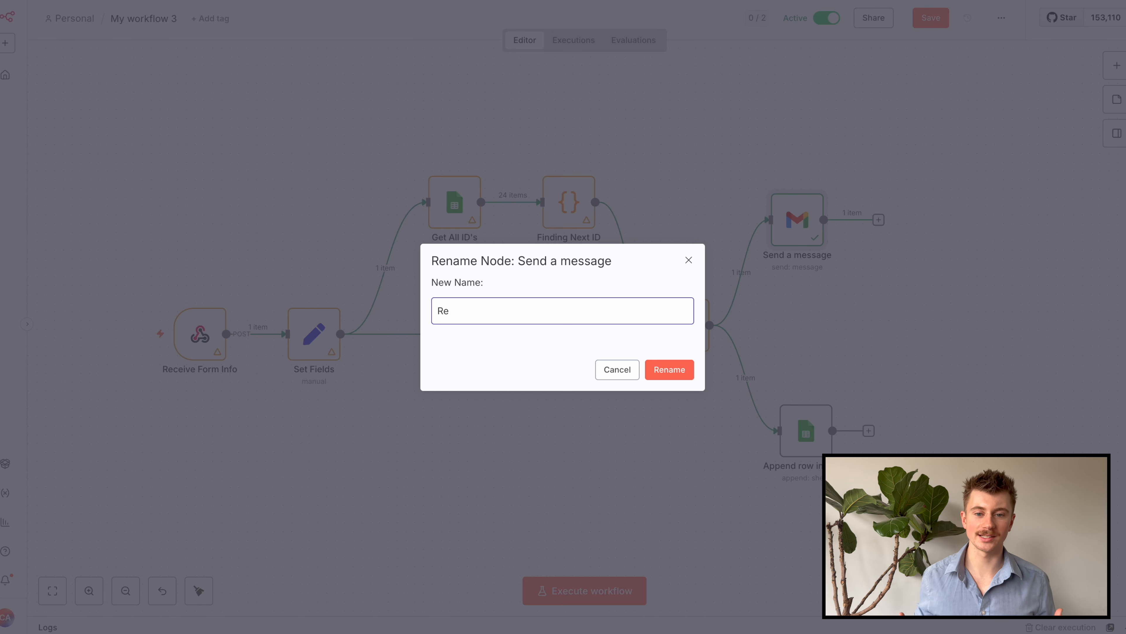
{"action": "type", "text": "ceive "}
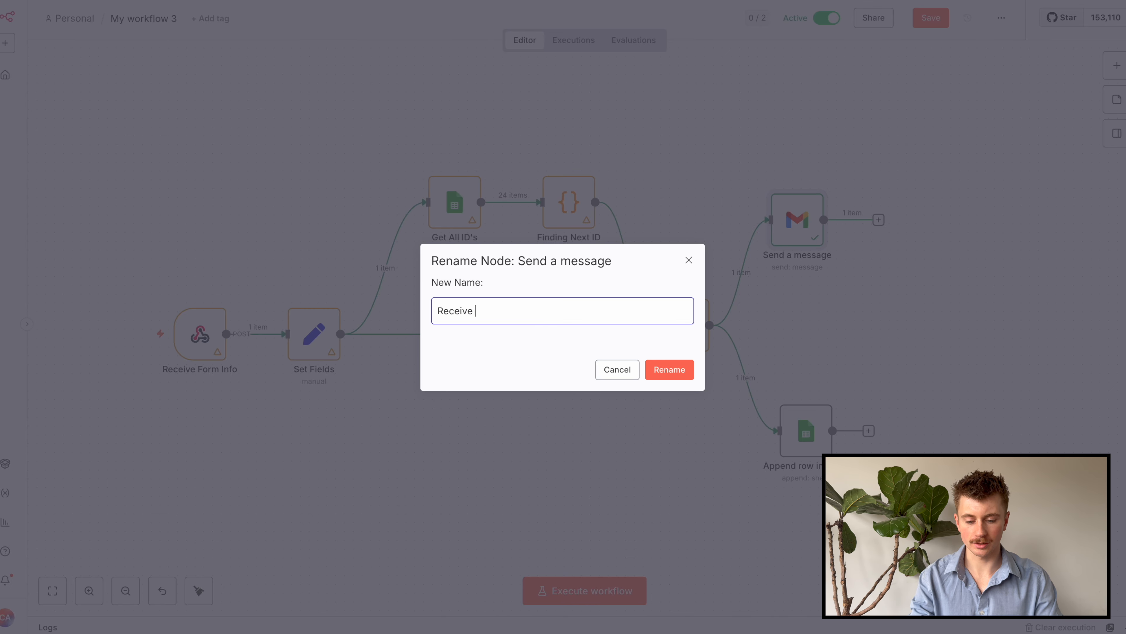
{"action": "type", "text": "Contact F"}
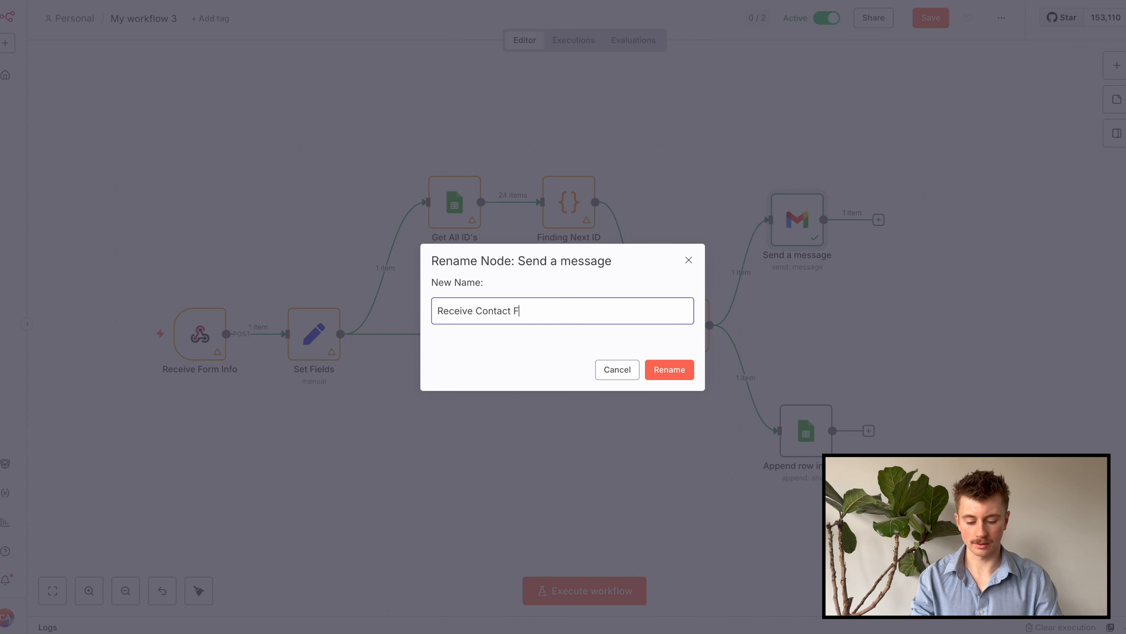
{"action": "type", "text": "orm Submission"}
{"action": "key", "text": "Return"}
{"action": "left_click", "coordinate": [803, 435]}
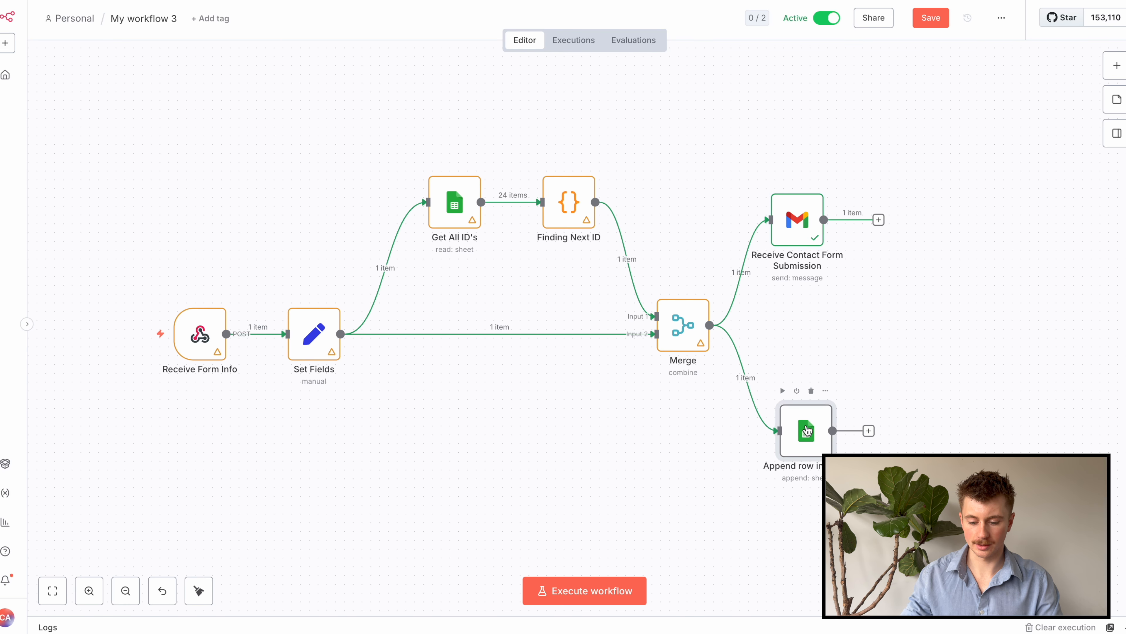
{"action": "key", "text": "F2"}
{"action": "type", "text": "Add New Lead"}
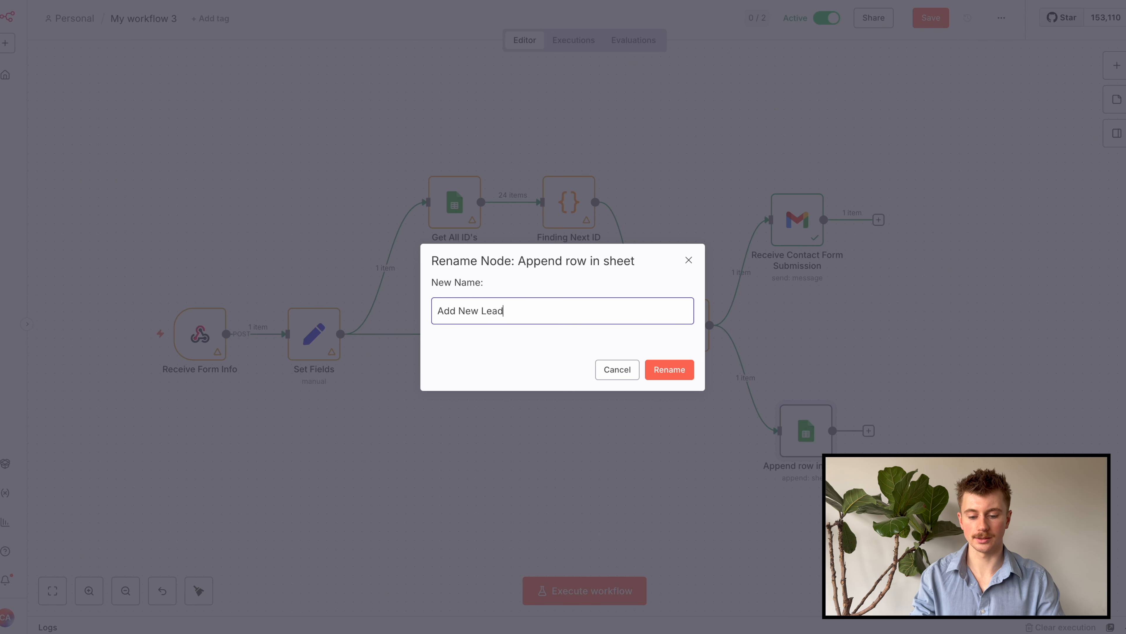
{"action": "key", "text": "Return"}
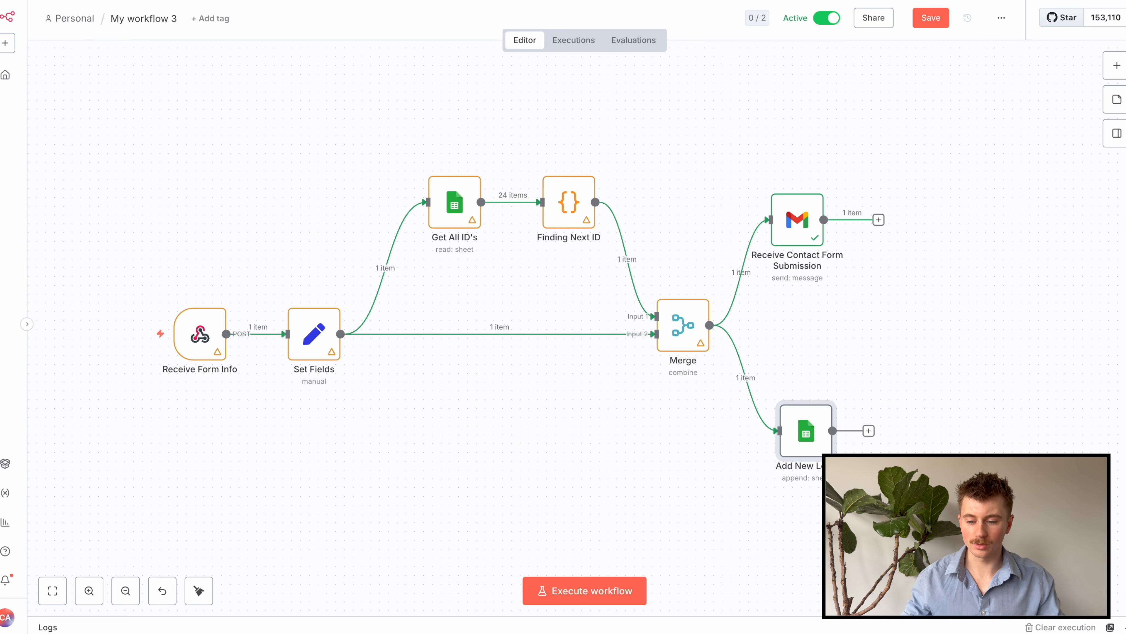
{"action": "left_click", "coordinate": [933, 19]}
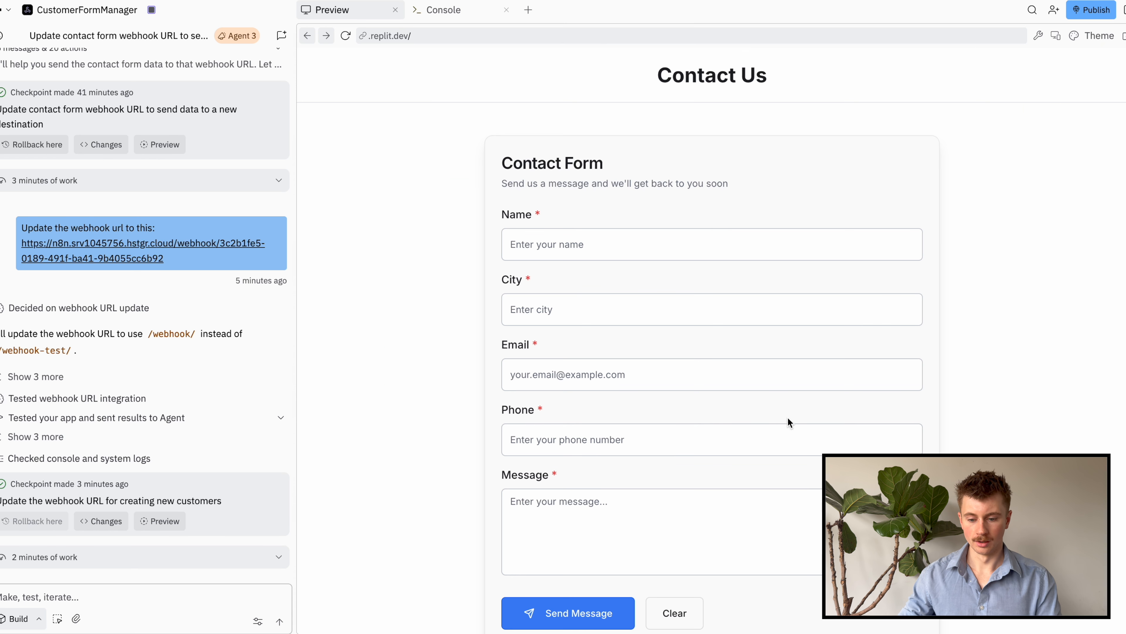
Fill in the contact form with the sender's name, city Toronto, e-mail address and phone number
{"action": "left_click", "coordinate": [608, 249]}
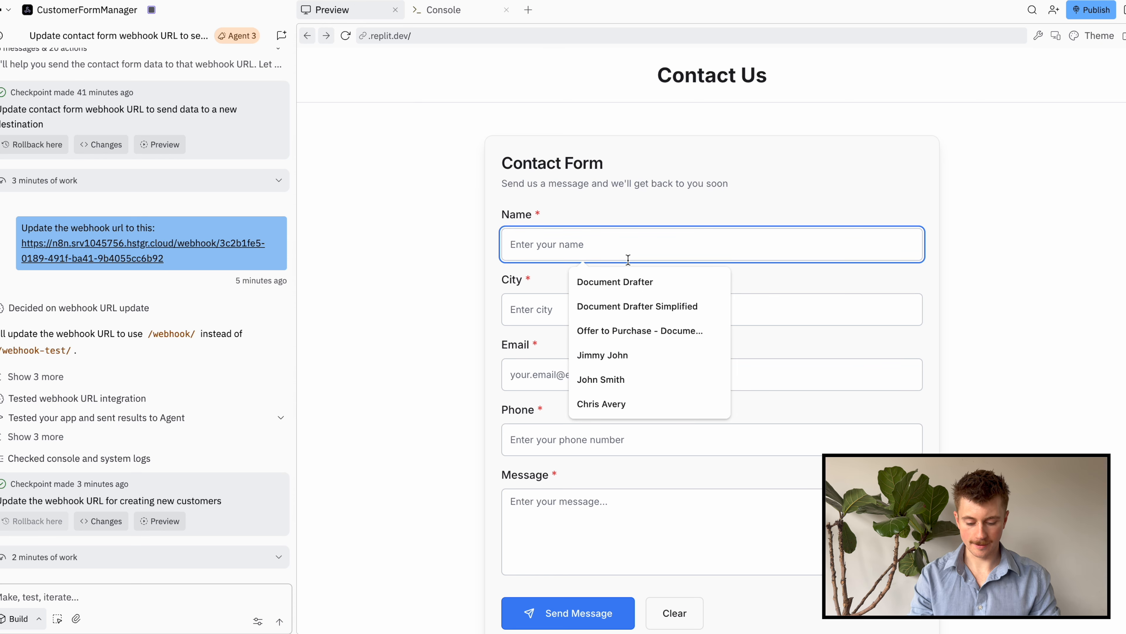
{"action": "key", "text": "Tab"}
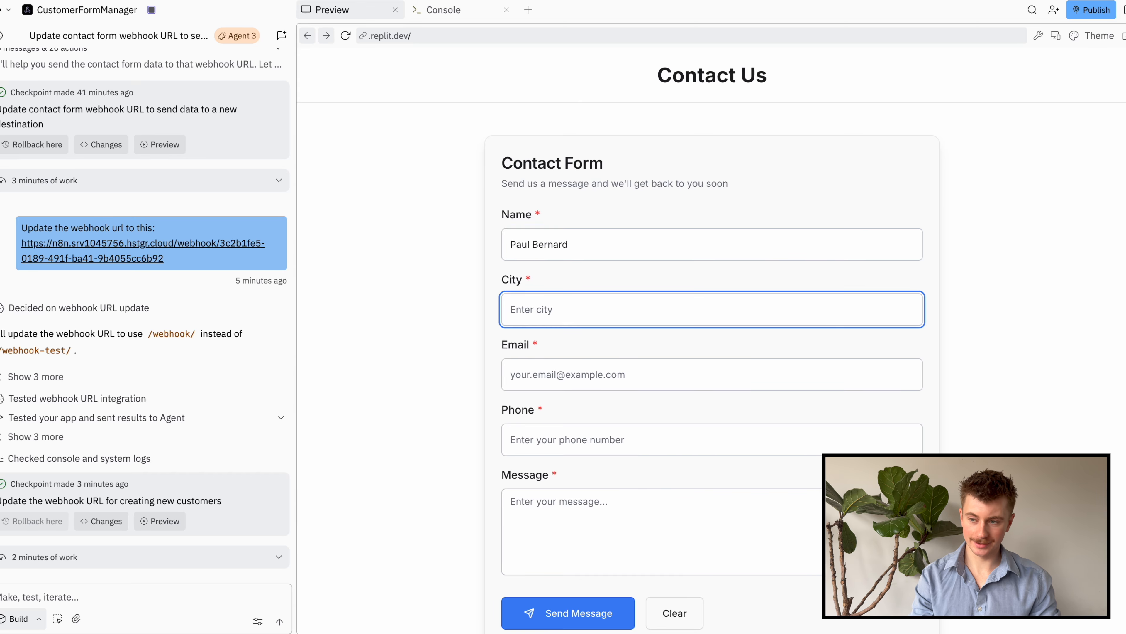
{"action": "type", "text": "Torotn"}
{"action": "key", "text": "BackSpace"}
{"action": "key", "text": "BackSpace"}
{"action": "type", "text": "nto"}
{"action": "key", "text": "Tab"}
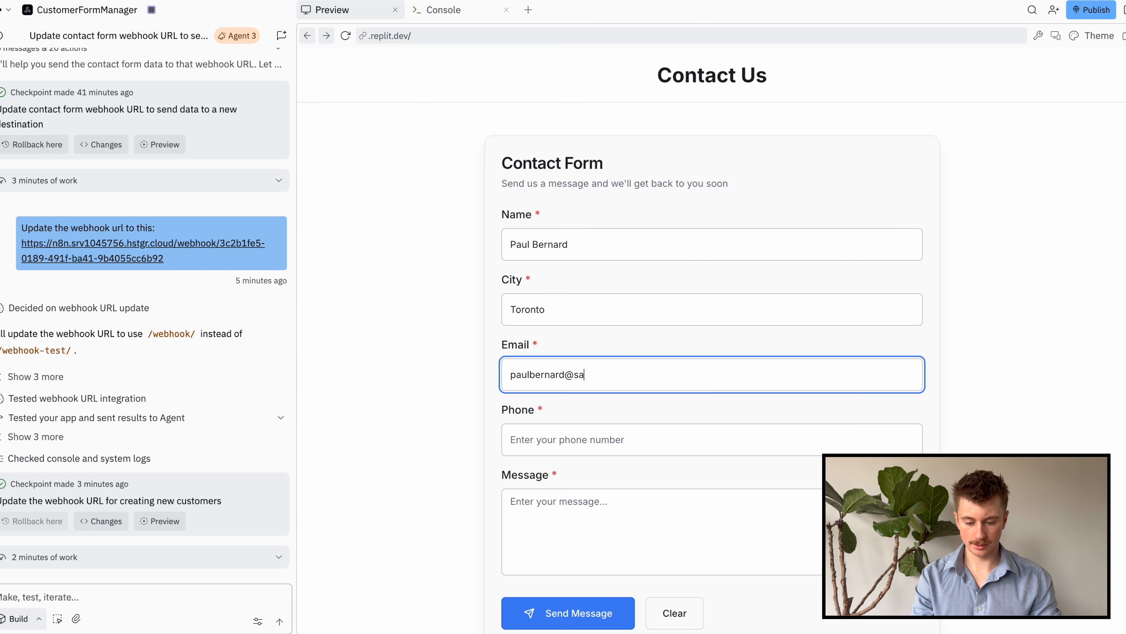
{"action": "type", "text": "mple.com"}
{"action": "key", "text": "Tab"}
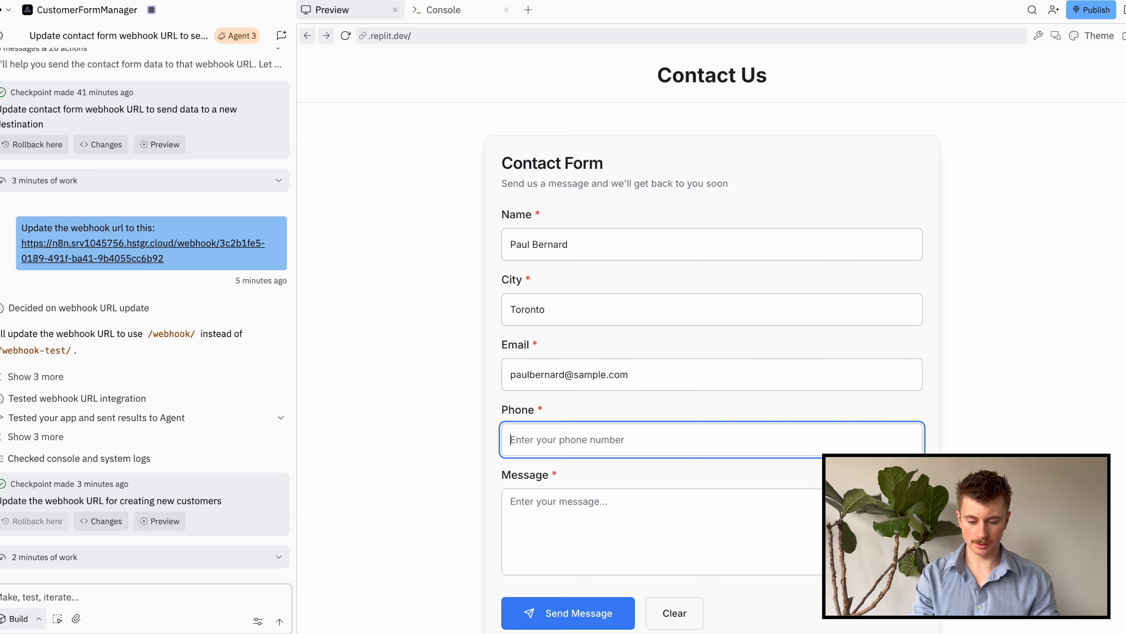
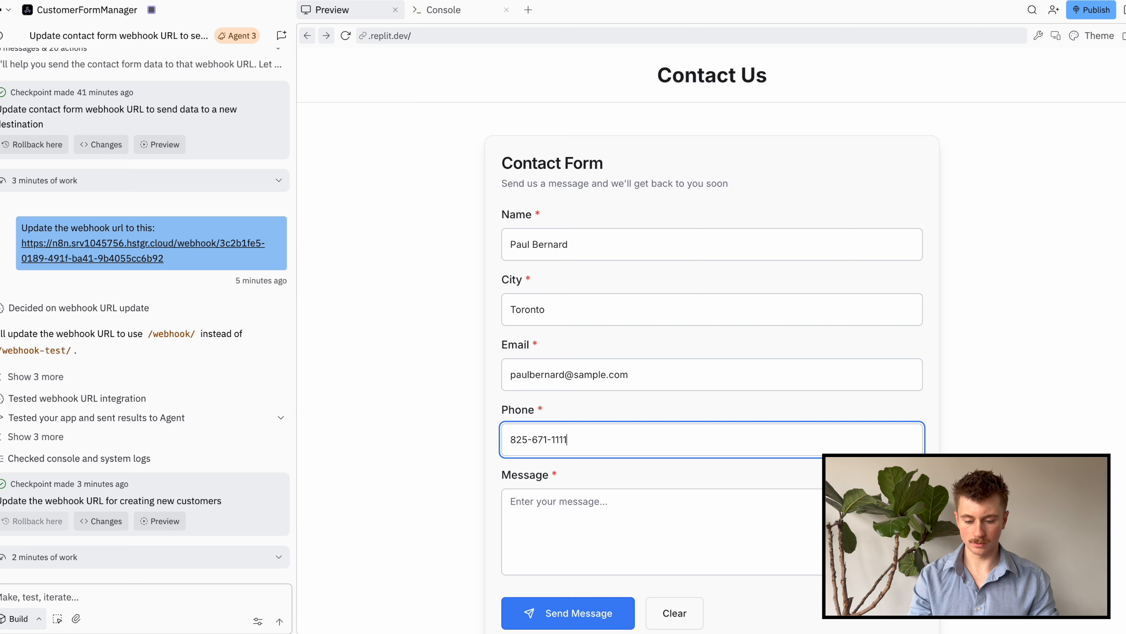
Enter the message 'Last test to ensure this runs perfectly!' and submit the form
{"action": "left_click", "coordinate": [801, 524]}
{"action": "type", "text": "Lad"}
{"action": "key", "text": "BackSpace"}
{"action": "key", "text": "BackSpace"}
{"action": "type", "text": "ast test to "}
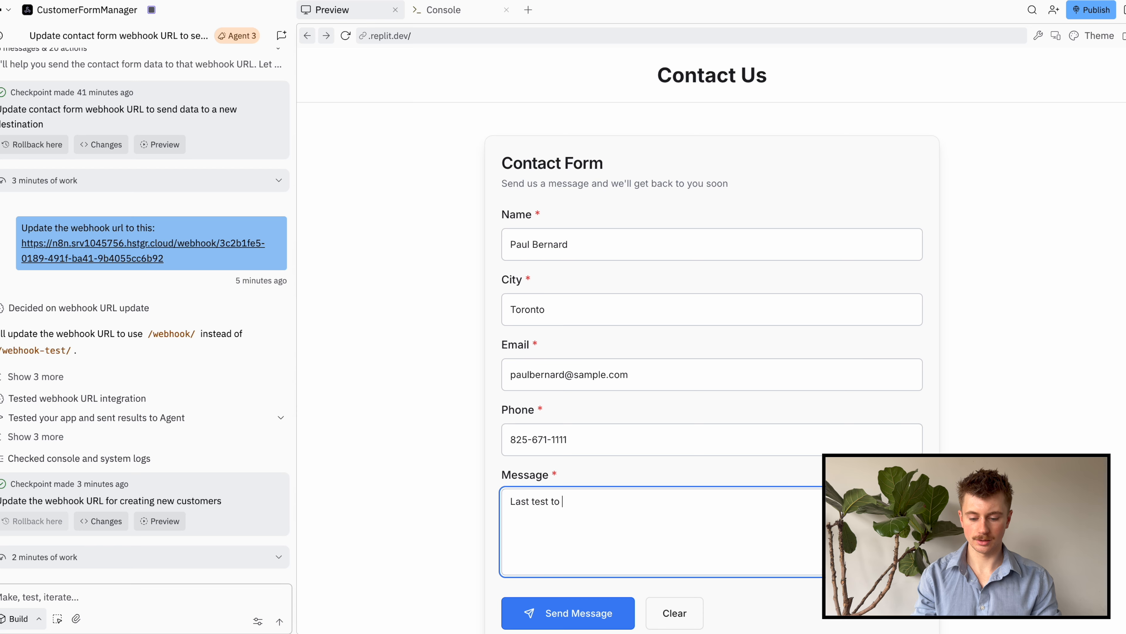
{"action": "type", "text": "ensure this runs perfectly"}
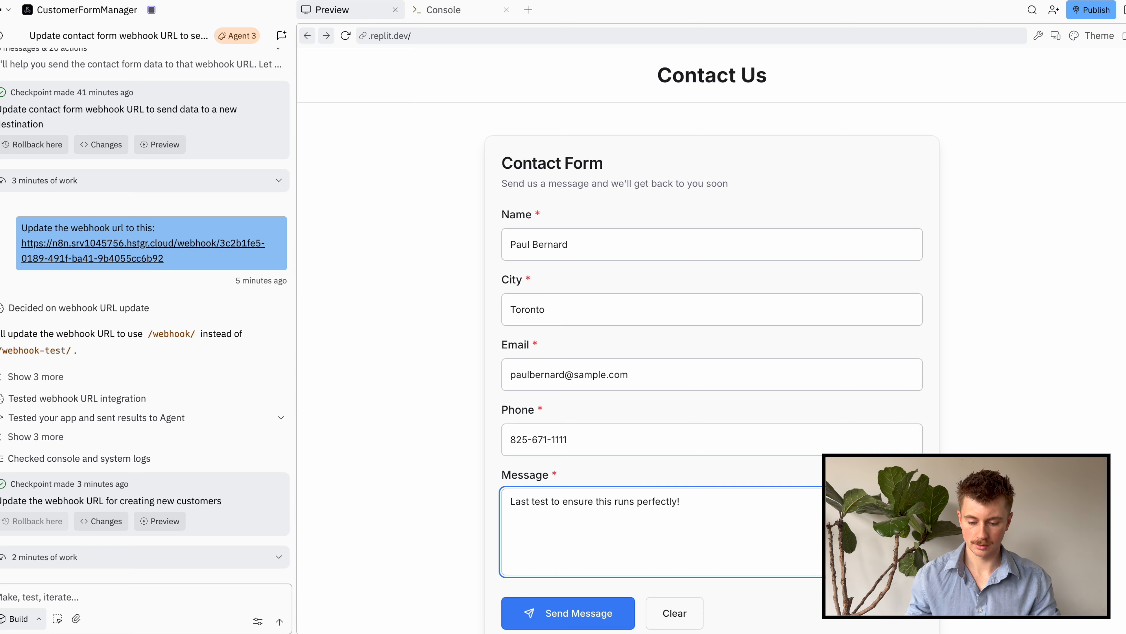
{"action": "type", "text": "!"}
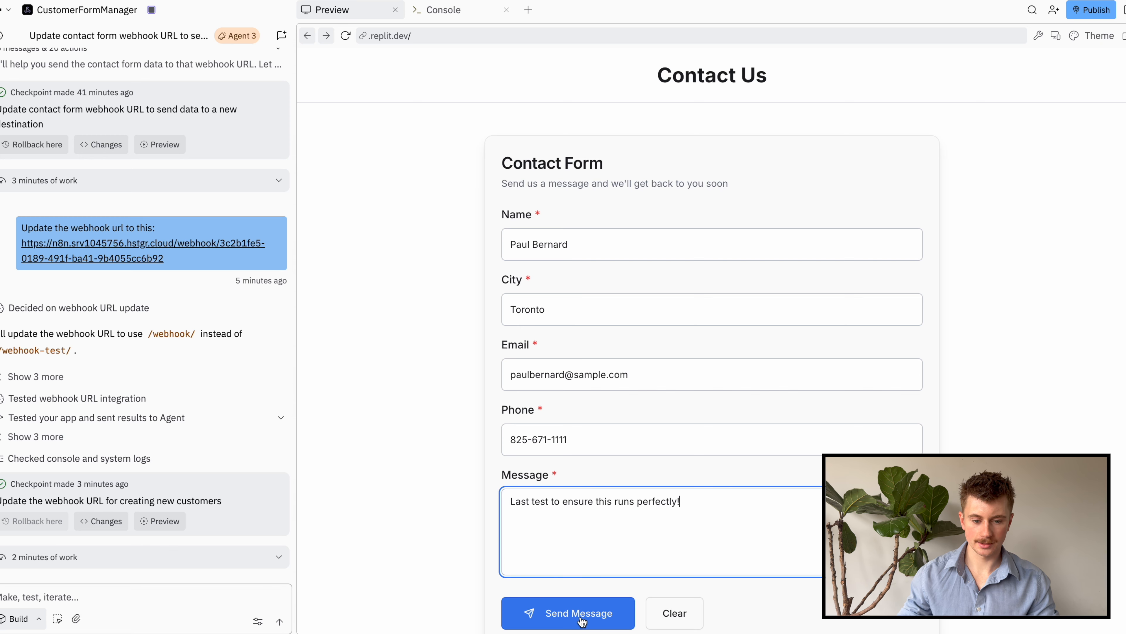
{"action": "left_click", "coordinate": [580, 604]}
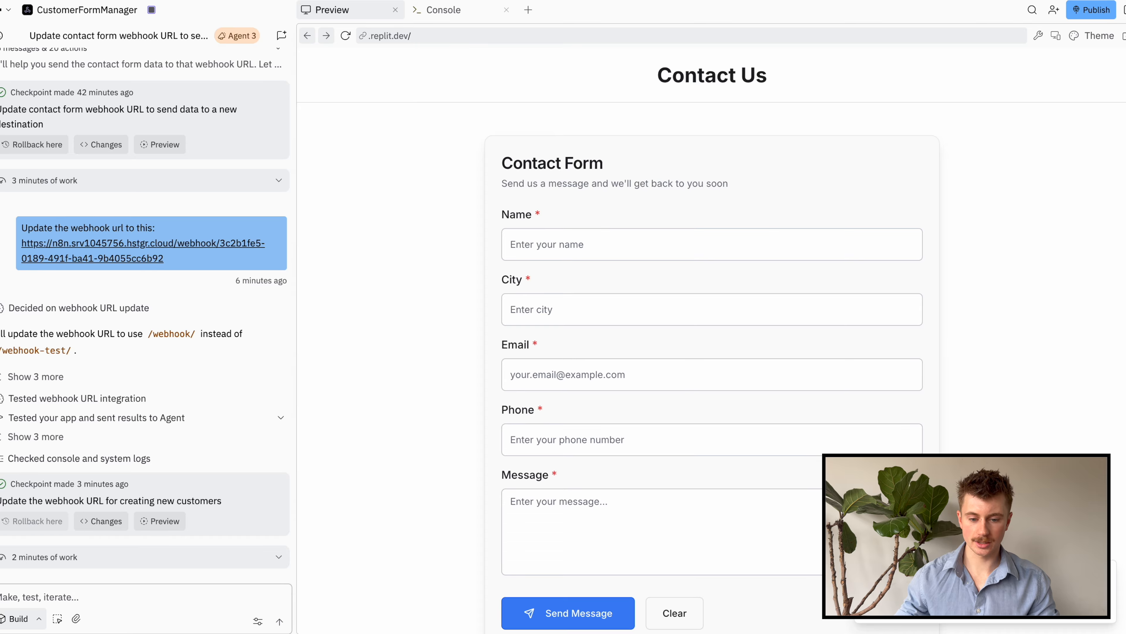
Confirm the new Toronto lead row in Company Leads and the notification email in the refreshed Gmail inbox
{"action": "key", "text": "ctrl+Tab"}
{"action": "left_click", "coordinate": [190, 532]}
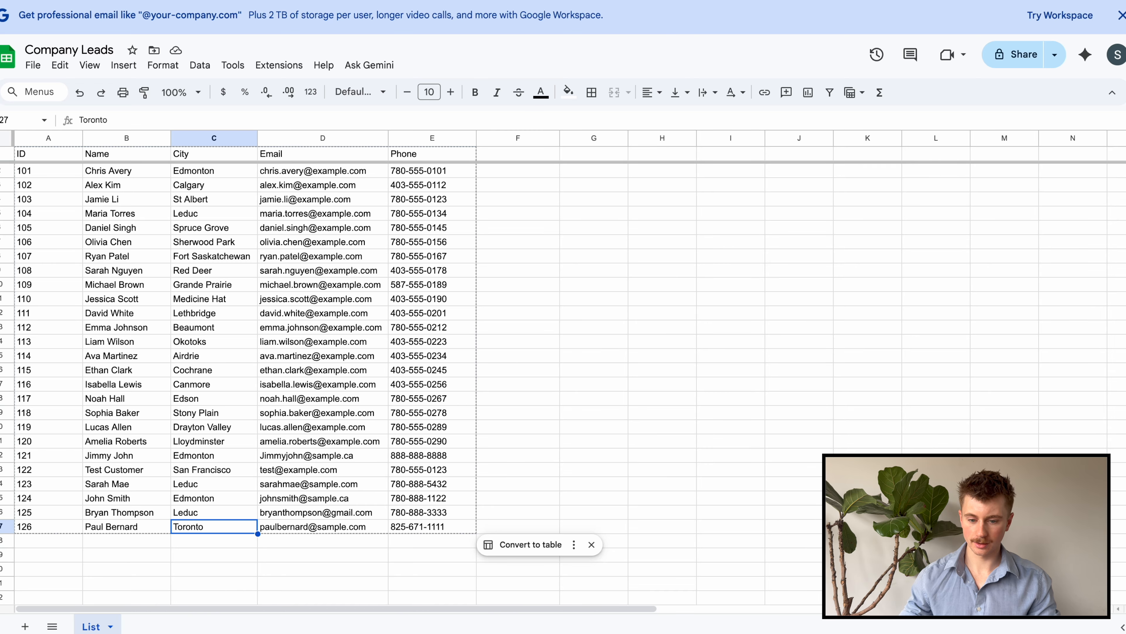
{"action": "key", "text": "ctrl+Tab"}
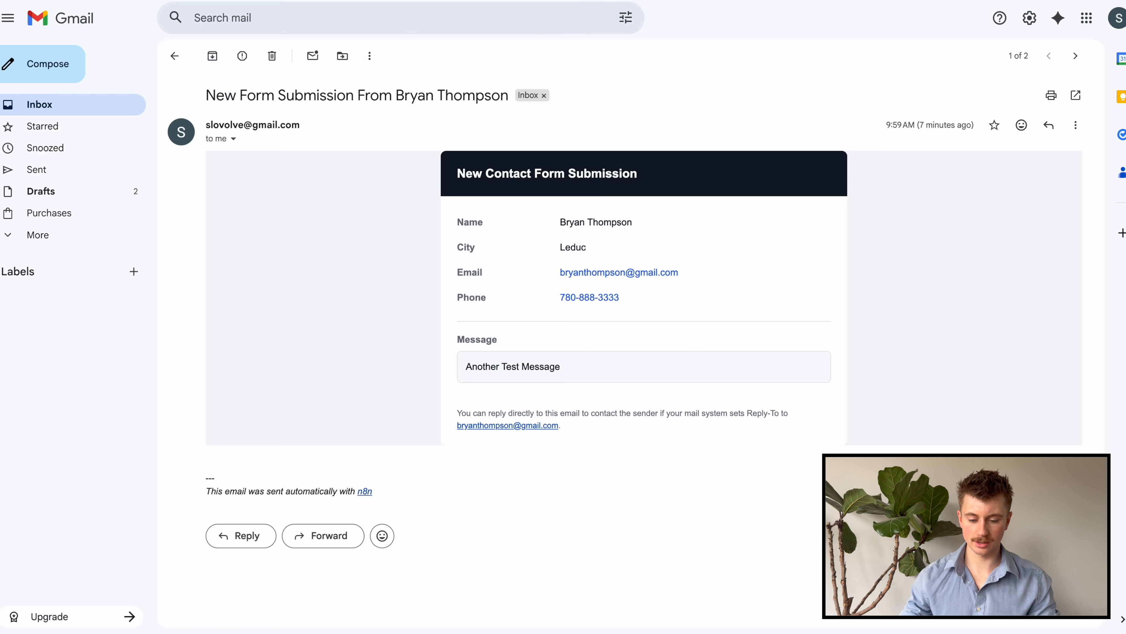
{"action": "left_click", "coordinate": [178, 58]}
{"action": "left_click", "coordinate": [215, 57]}
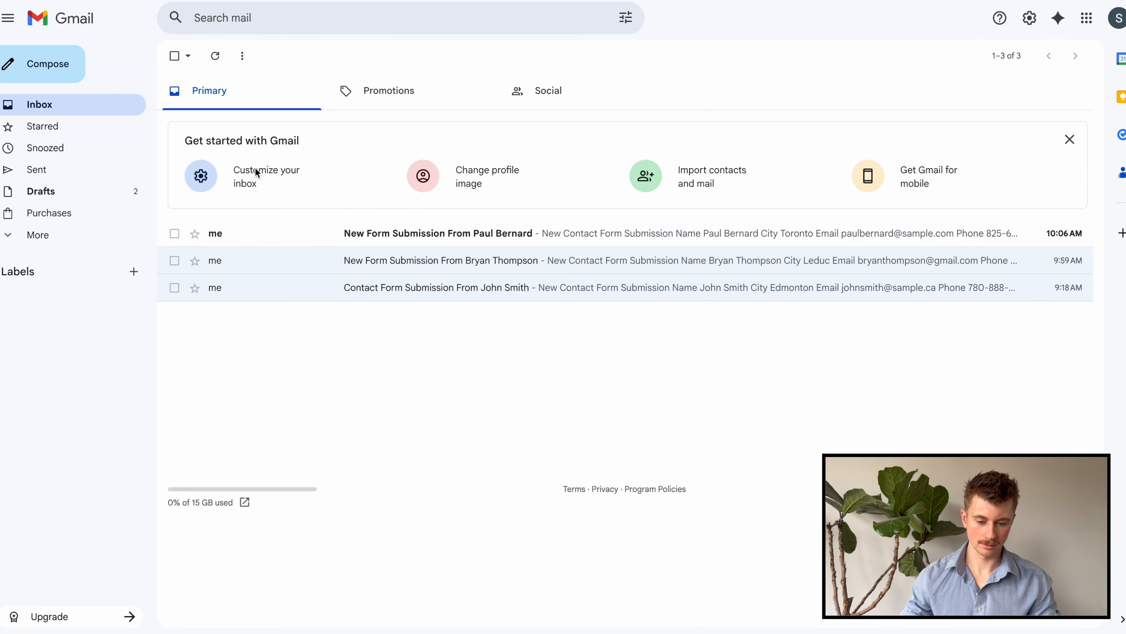